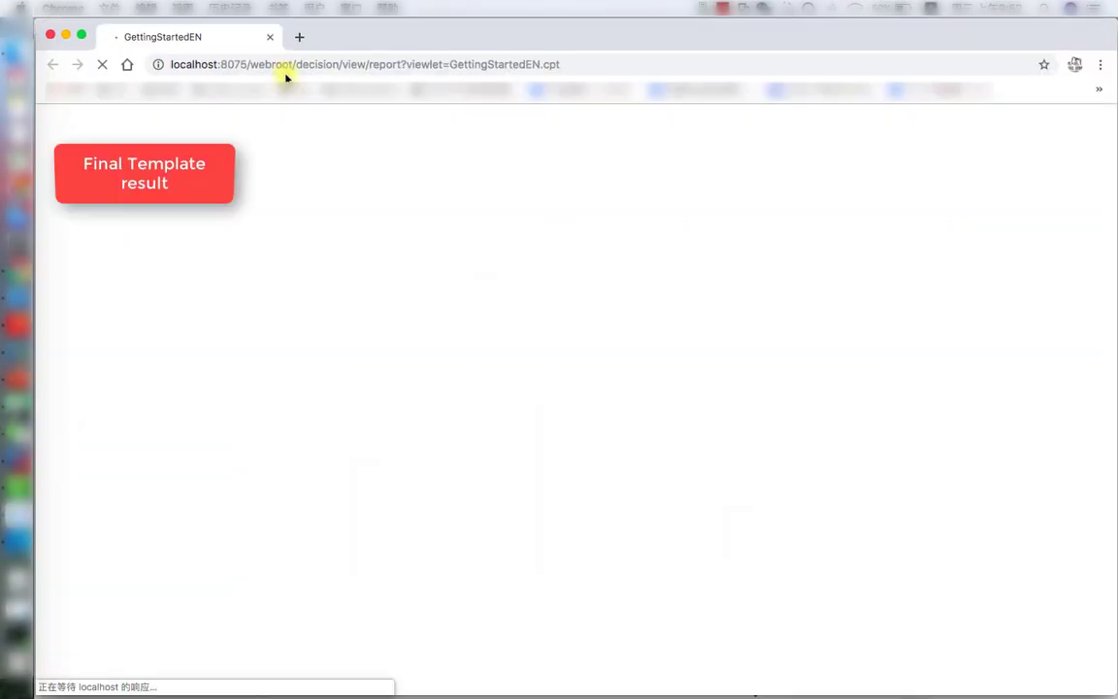
Query the report with Region set to North China, then close the browser preview.
{"action": "left_click", "coordinate": [601, 170]}
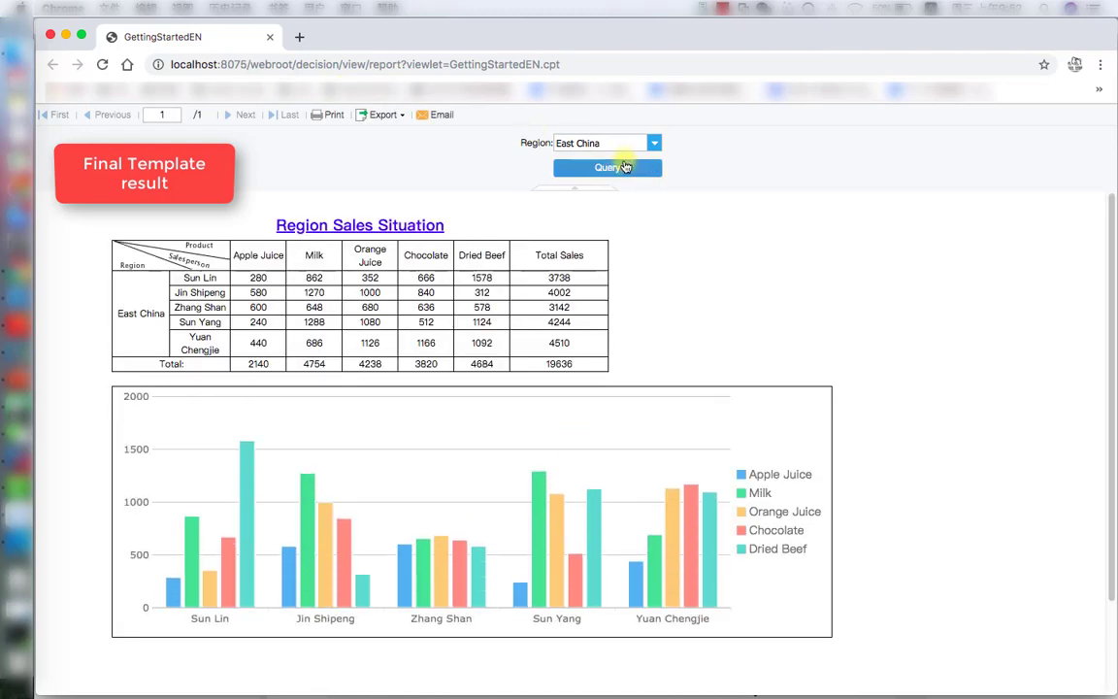
{"action": "left_click", "coordinate": [654, 143]}
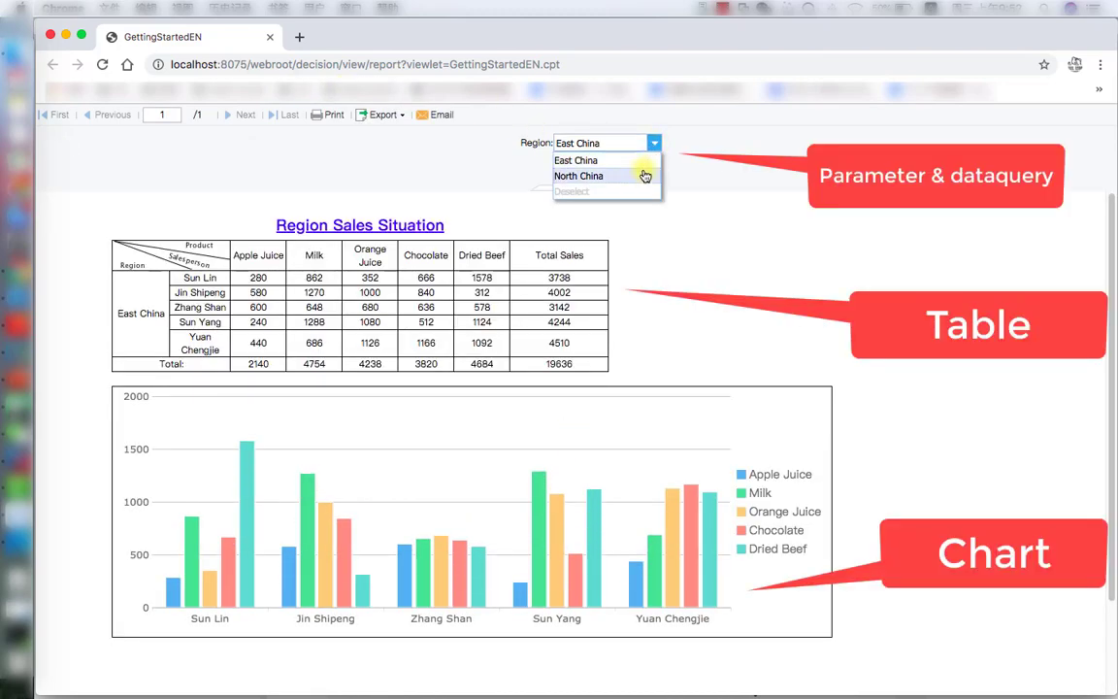
{"action": "left_click", "coordinate": [644, 176]}
{"action": "left_click", "coordinate": [645, 171]}
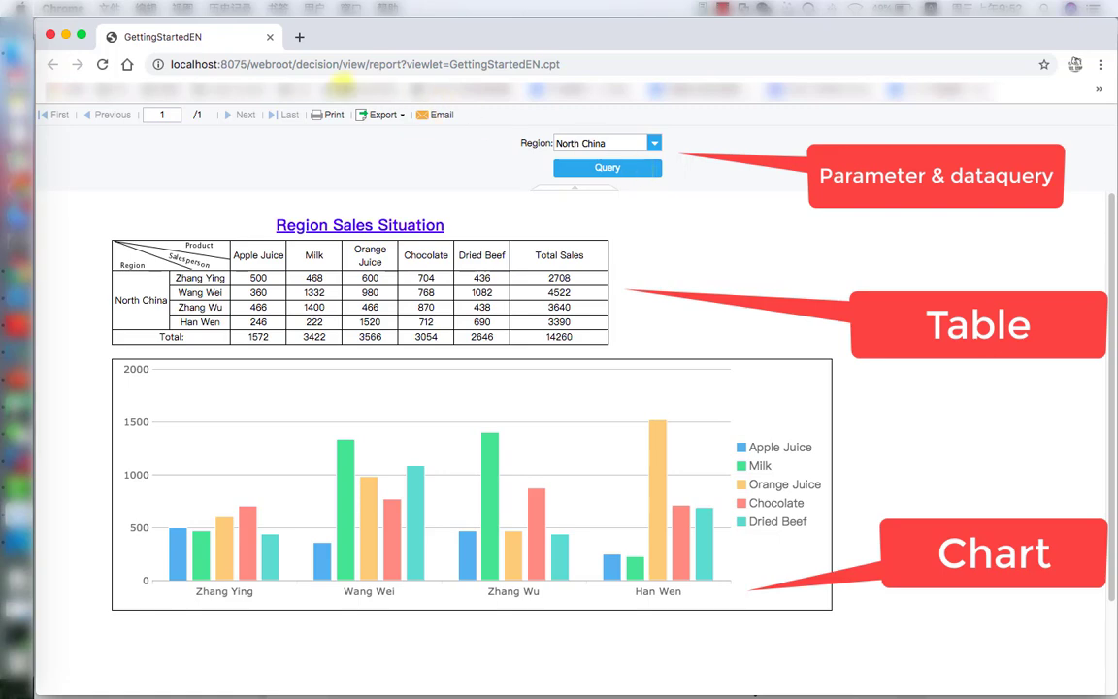
{"action": "left_click", "coordinate": [51, 36]}
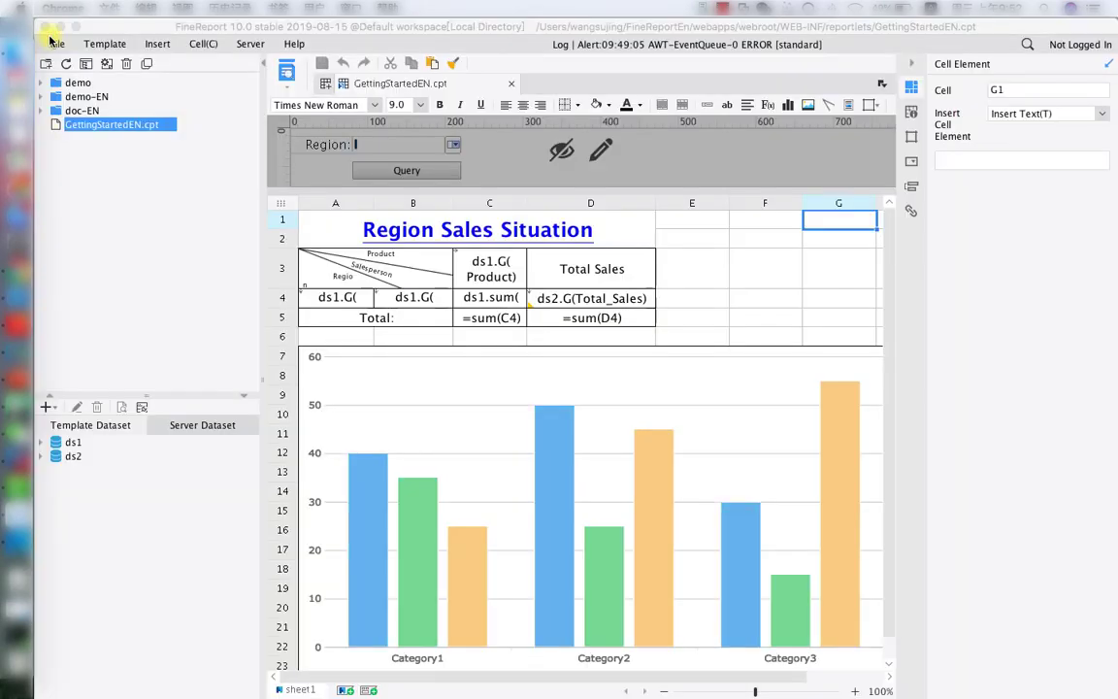
Create blank template WorkBook3 and successfully test the FRDemoEN data connection.
{"action": "left_click", "coordinate": [327, 89]}
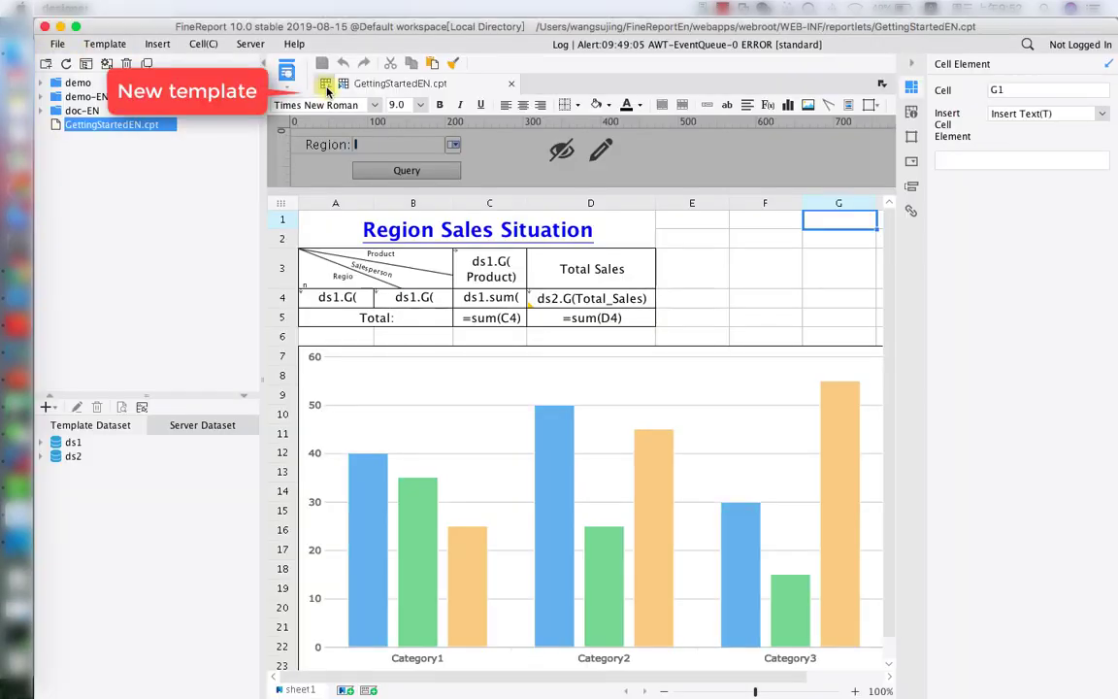
{"action": "left_click", "coordinate": [327, 89]}
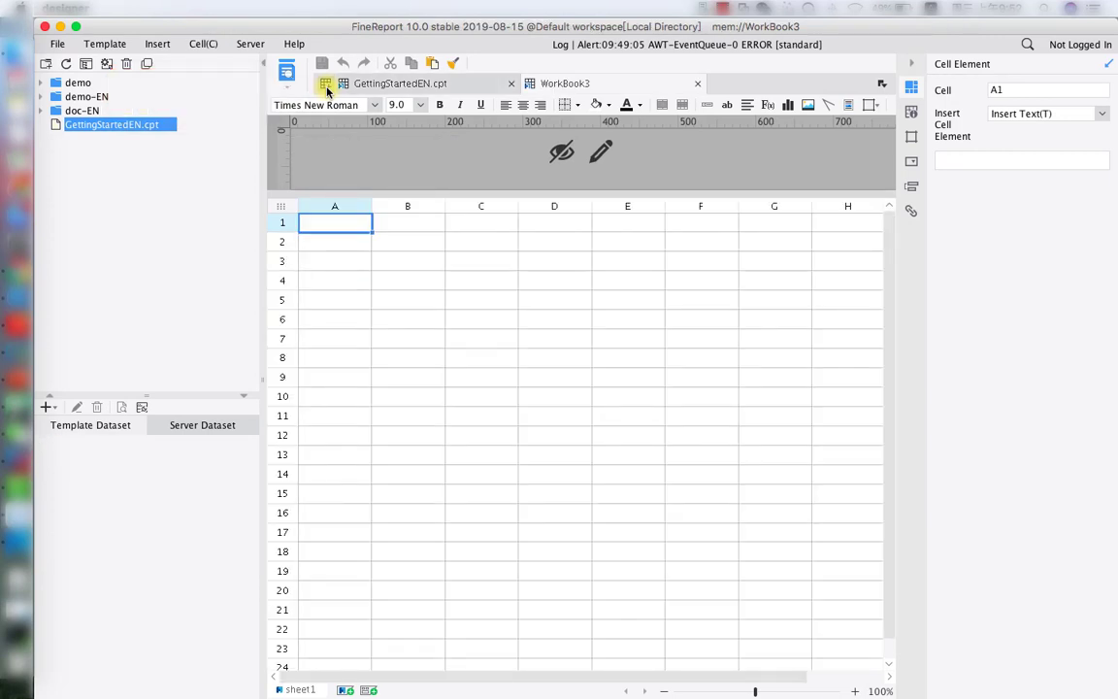
{"action": "left_click", "coordinate": [249, 45]}
{"action": "left_click", "coordinate": [257, 66]}
{"action": "left_click", "coordinate": [275, 163]}
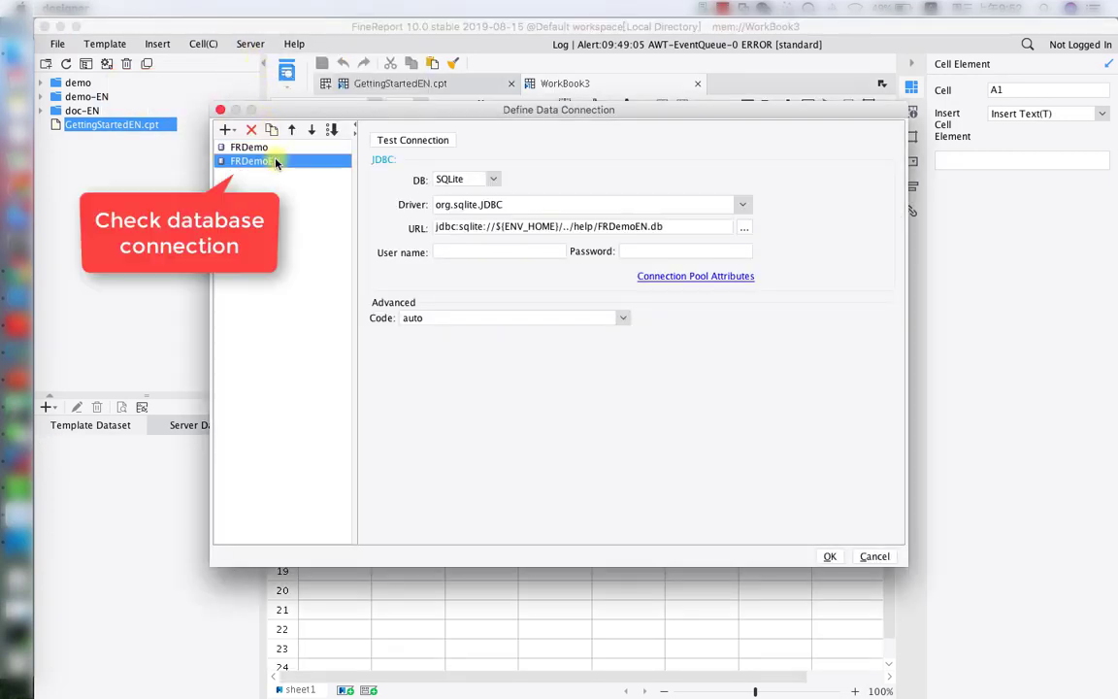
{"action": "left_click", "coordinate": [396, 143]}
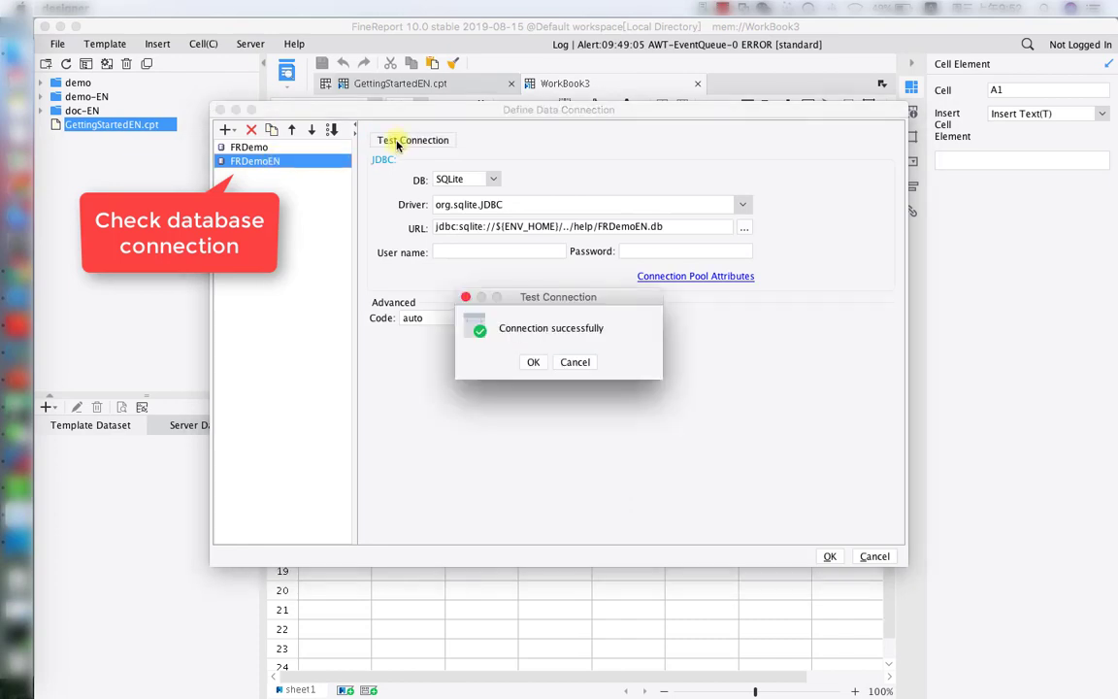
{"action": "left_click", "coordinate": [532, 362]}
{"action": "left_click", "coordinate": [828, 556]}
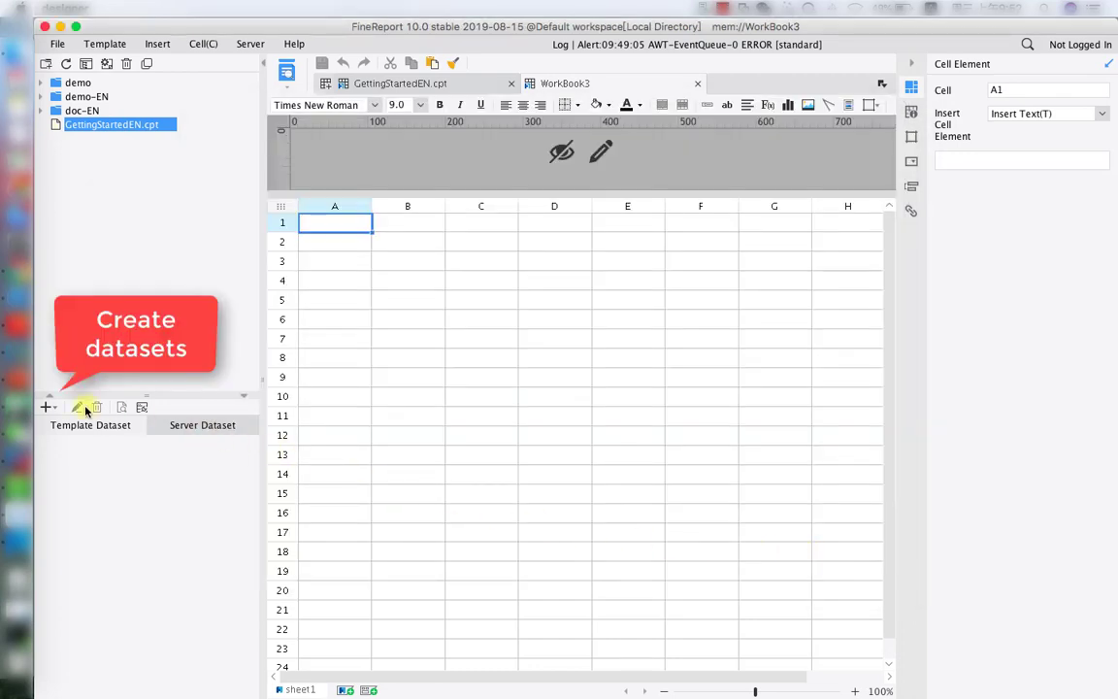
Write the FRDemoEN DB query SELECT * FROM Sales_Volume where Region = '${region}'.
{"action": "left_click", "coordinate": [45, 407]}
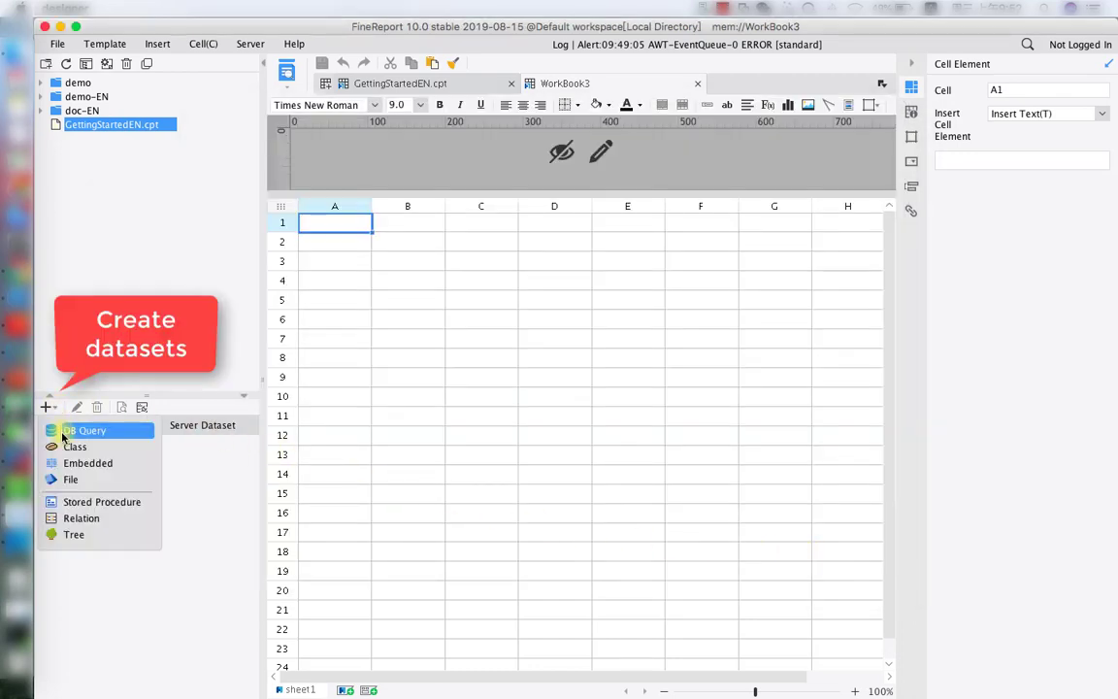
{"action": "left_click", "coordinate": [68, 430]}
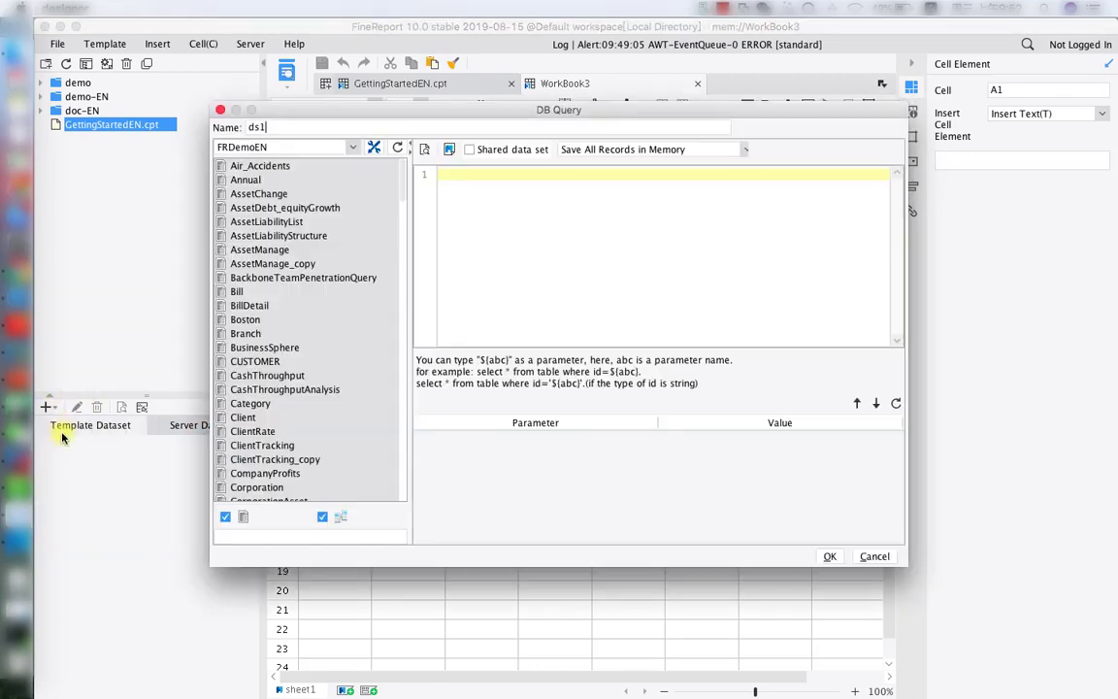
{"action": "left_click", "coordinate": [352, 147]}
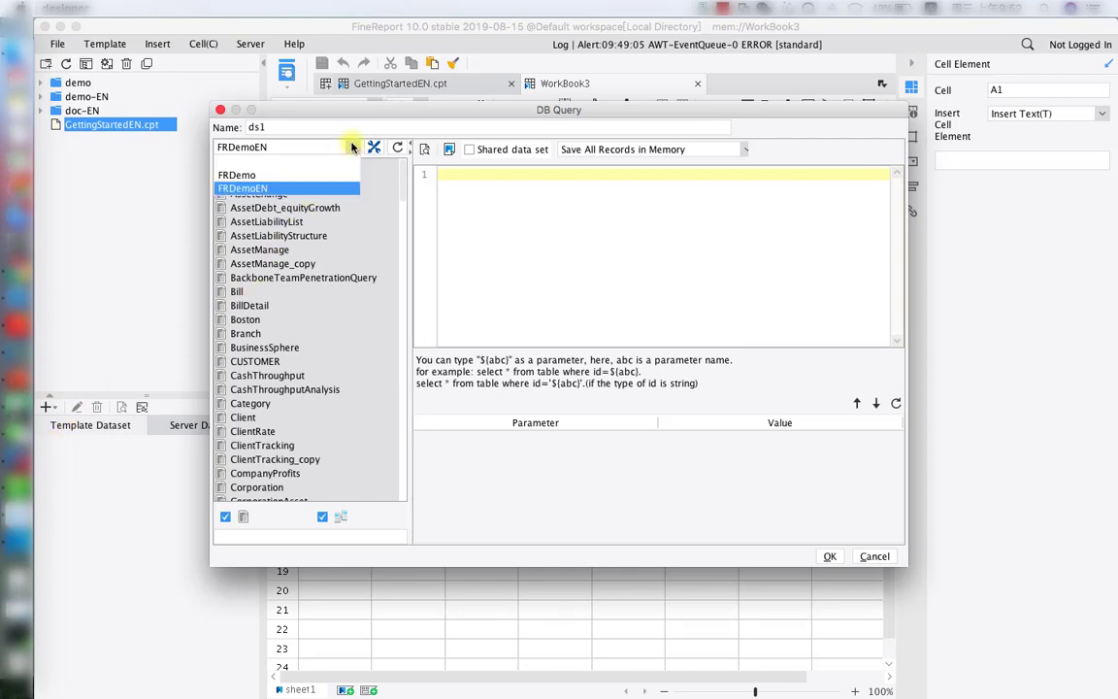
{"action": "left_click", "coordinate": [260, 191]}
{"action": "left_click_drag", "start_coordinate": [403, 174], "coordinate": [393, 400]}
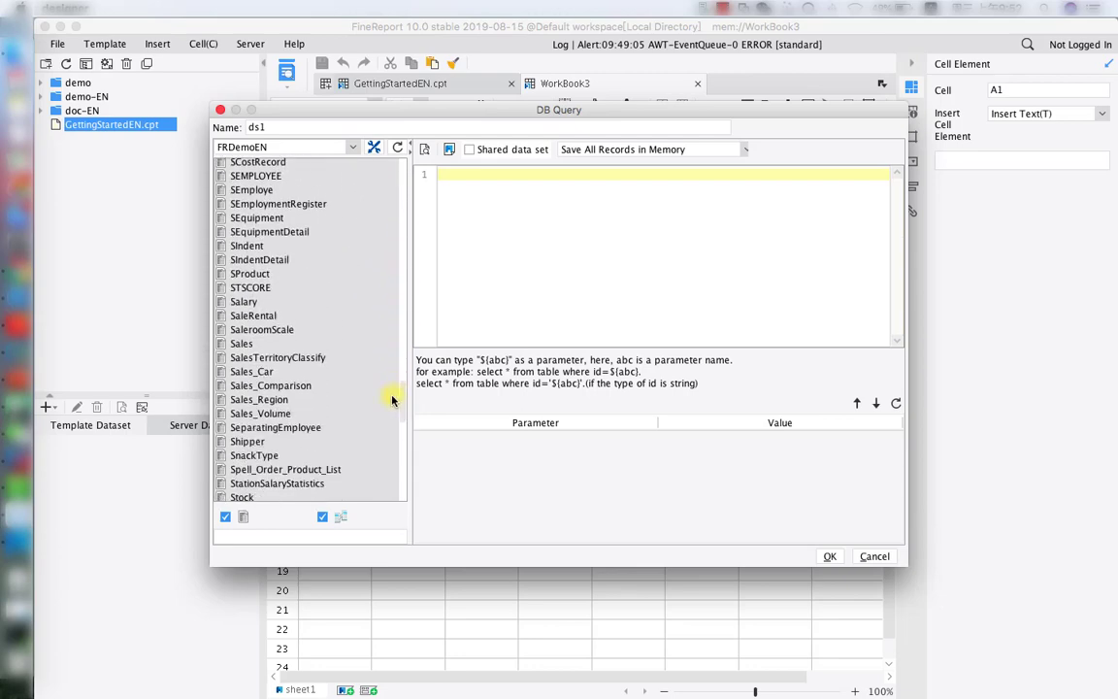
{"action": "left_click_drag", "start_coordinate": [260, 413], "coordinate": [528, 281]}
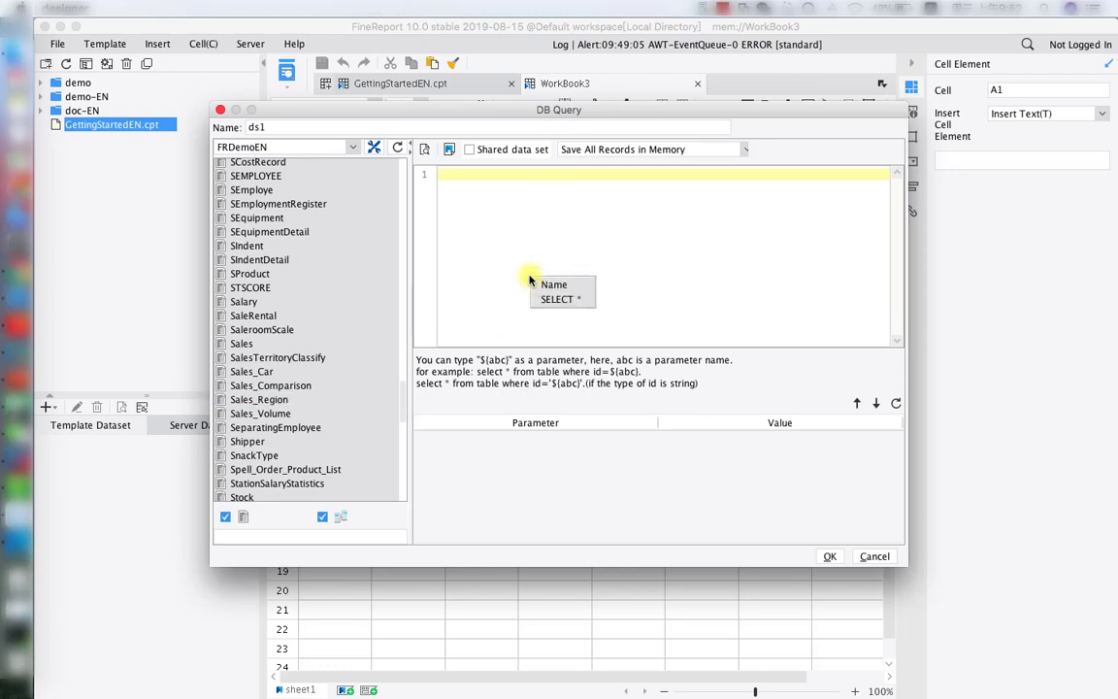
{"action": "left_click", "coordinate": [544, 300]}
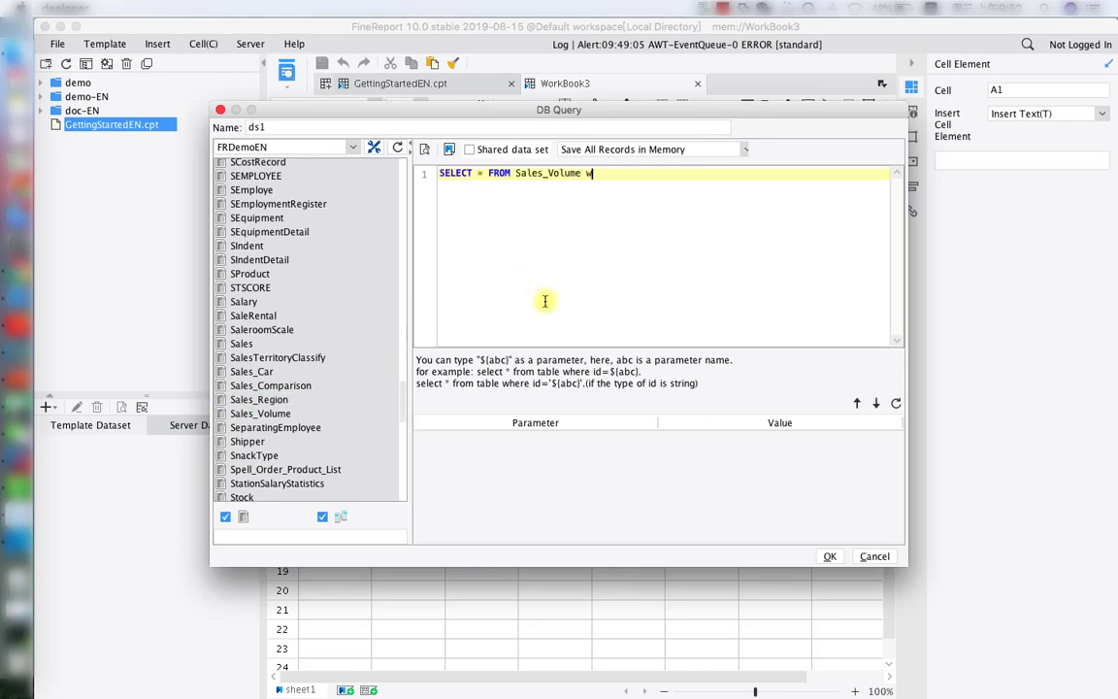
{"action": "type", "text": "where Region = "}
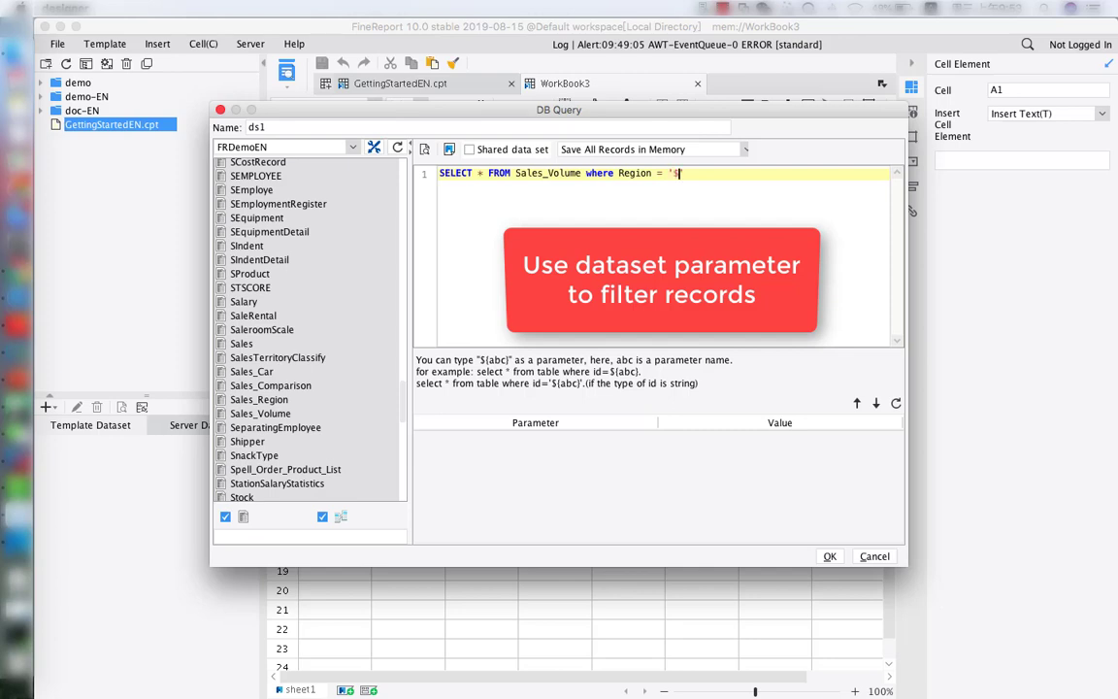
{"action": "type", "text": "'${region}"}
Detect the region parameter, preview the data for East China, and save dataset ds1.
{"action": "left_click", "coordinate": [894, 404]}
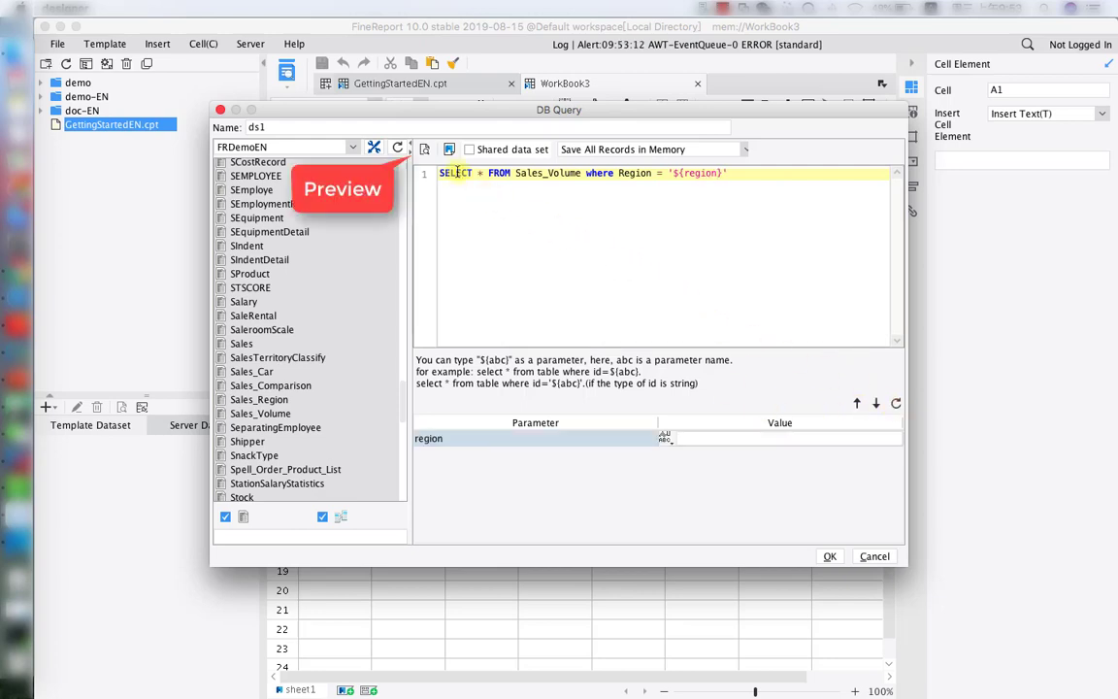
{"action": "left_click", "coordinate": [426, 150]}
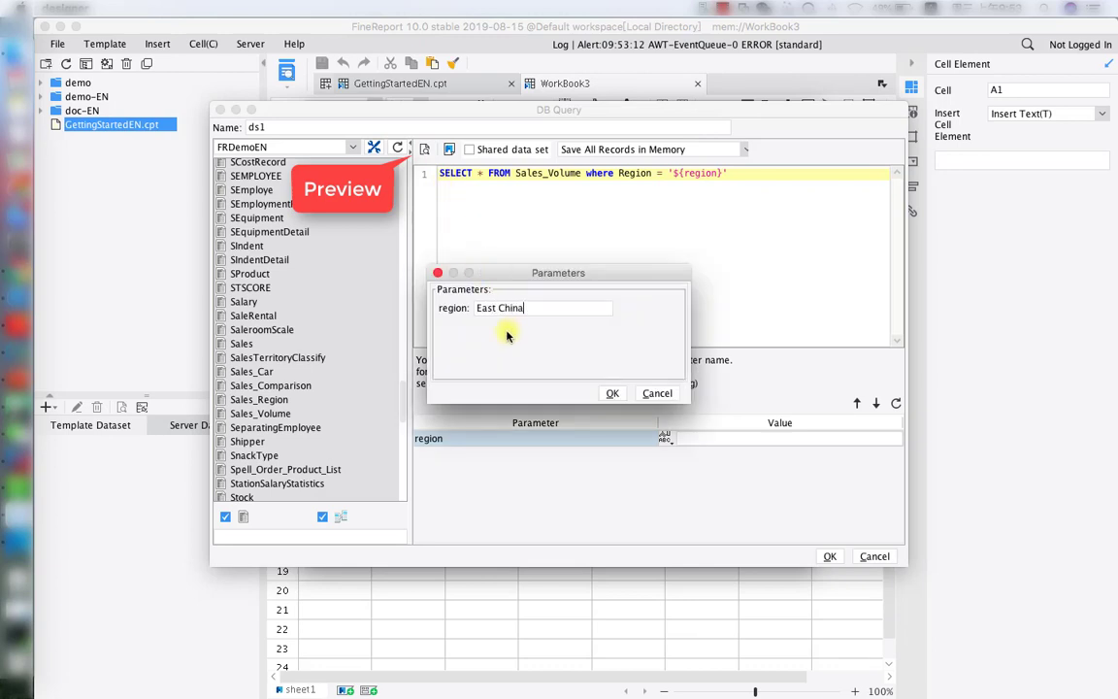
{"action": "left_click", "coordinate": [611, 393]}
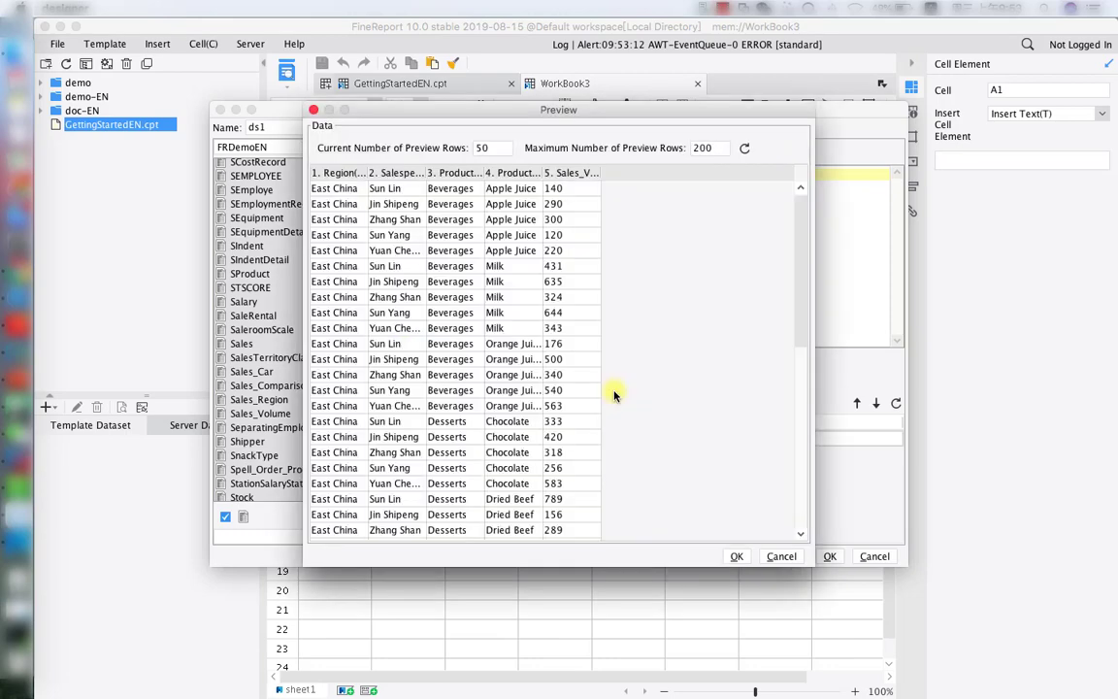
{"action": "left_click_drag", "start_coordinate": [805, 311], "coordinate": [805, 503]}
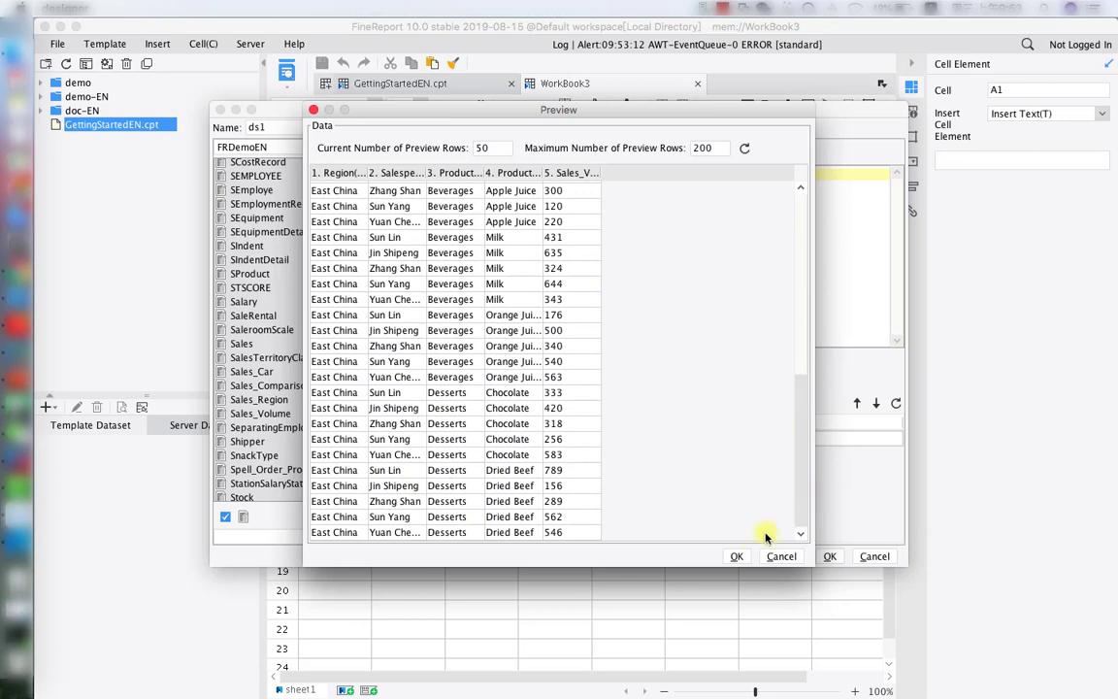
{"action": "left_click", "coordinate": [737, 556]}
{"action": "left_click", "coordinate": [831, 557]}
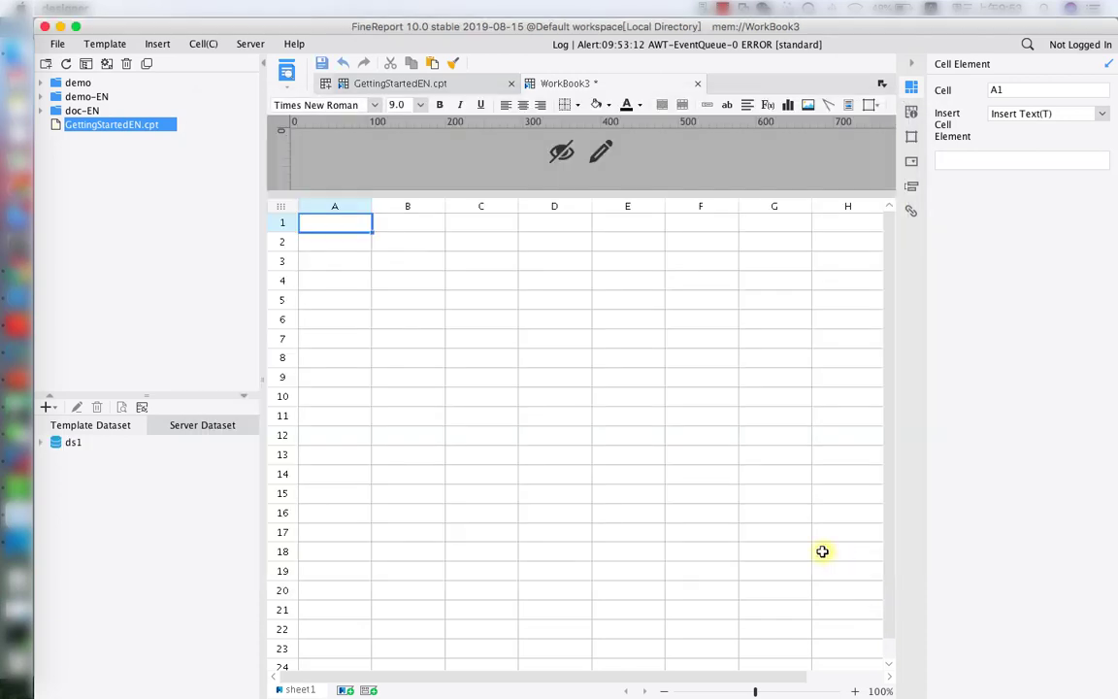
Start DB query dataset ds2 with a select-all query on Sales_Volume.
{"action": "left_click", "coordinate": [40, 443]}
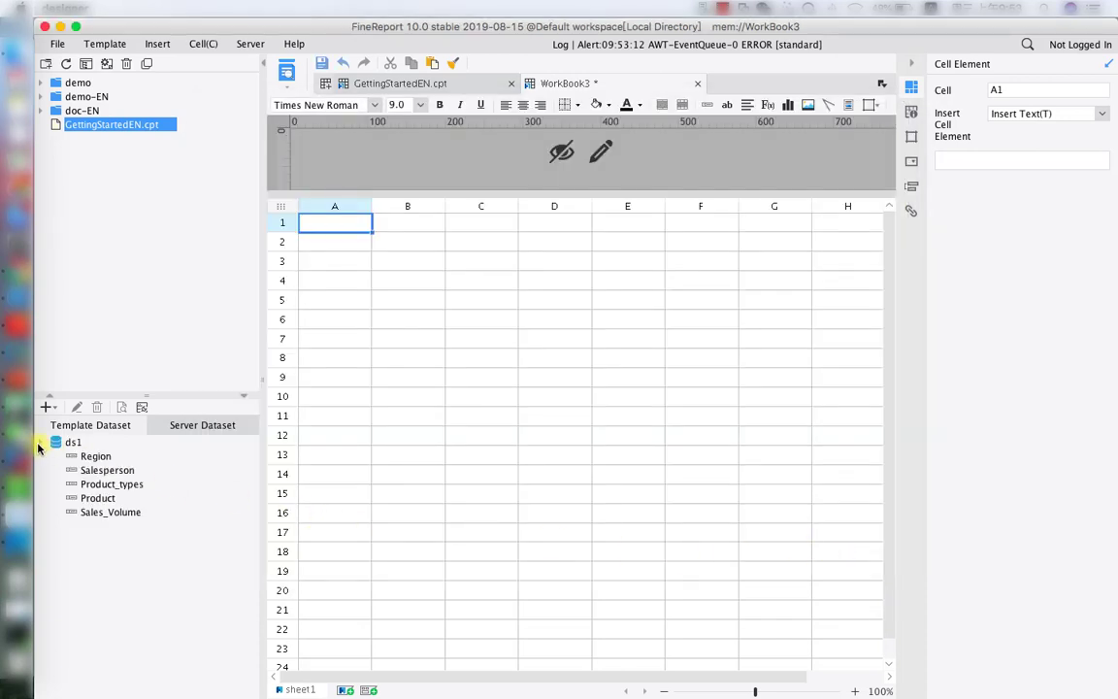
{"action": "left_click", "coordinate": [50, 408]}
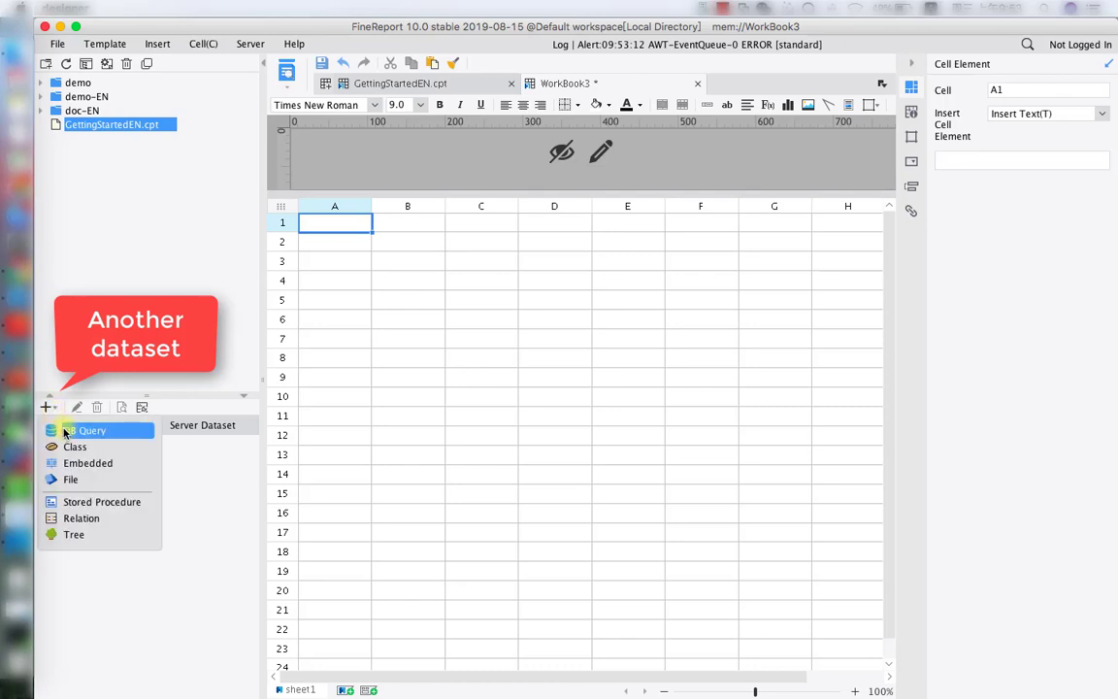
{"action": "left_click", "coordinate": [67, 432]}
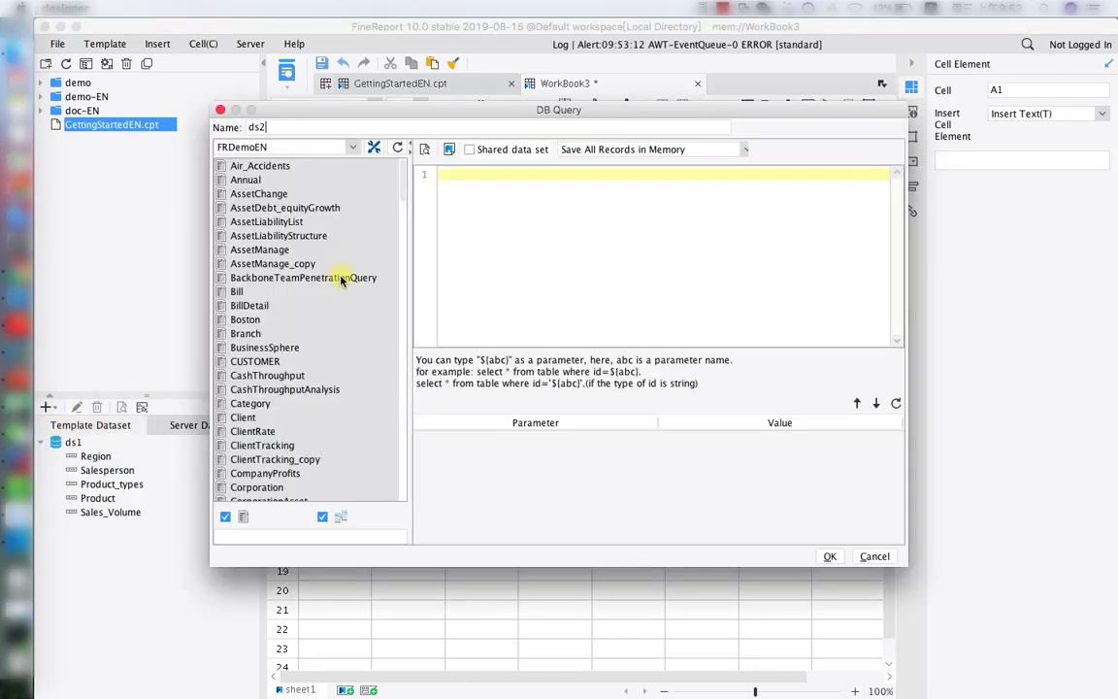
{"action": "scroll", "coordinate": [402, 197], "scroll_direction": "down", "scroll_amount": 3}
{"action": "left_click_drag", "start_coordinate": [401, 197], "coordinate": [428, 420]}
{"action": "left_click", "coordinate": [268, 336]}
{"action": "left_click_drag", "start_coordinate": [267, 335], "coordinate": [569, 240]}
{"action": "left_click", "coordinate": [593, 257]}
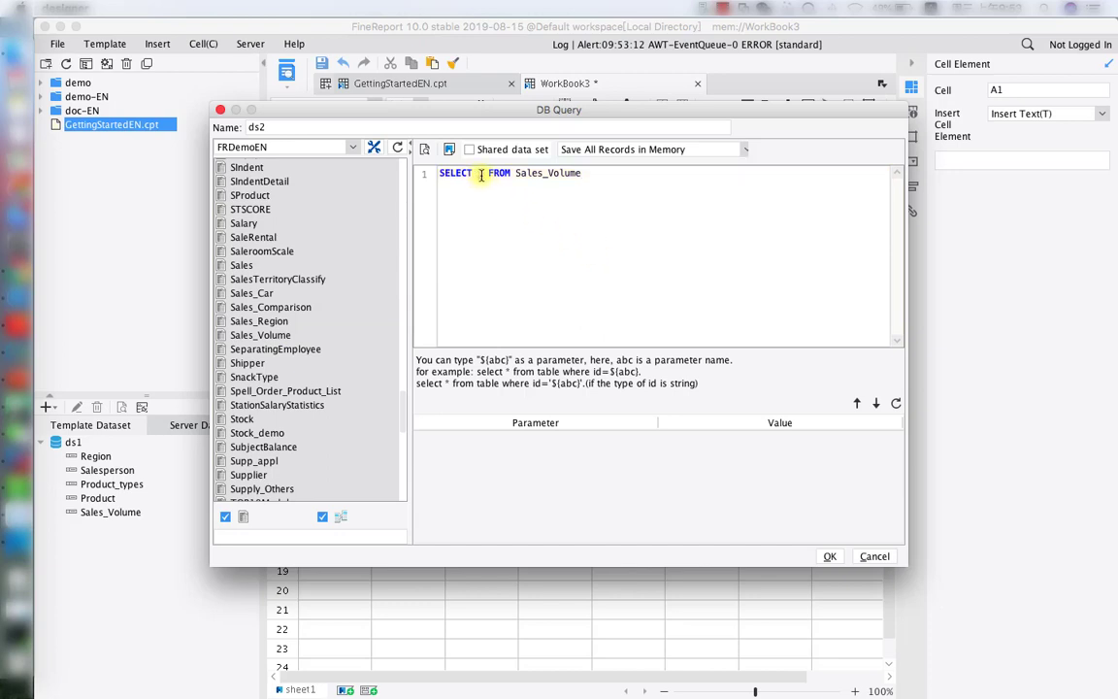
Change the columns to Salesperson, sum(Sales_Volume) as Total_Sales, grouped by Salesperson, and confirm ds2.
{"action": "left_click", "coordinate": [480, 175]}
{"action": "type", "text": "Salesperson, sum()"}
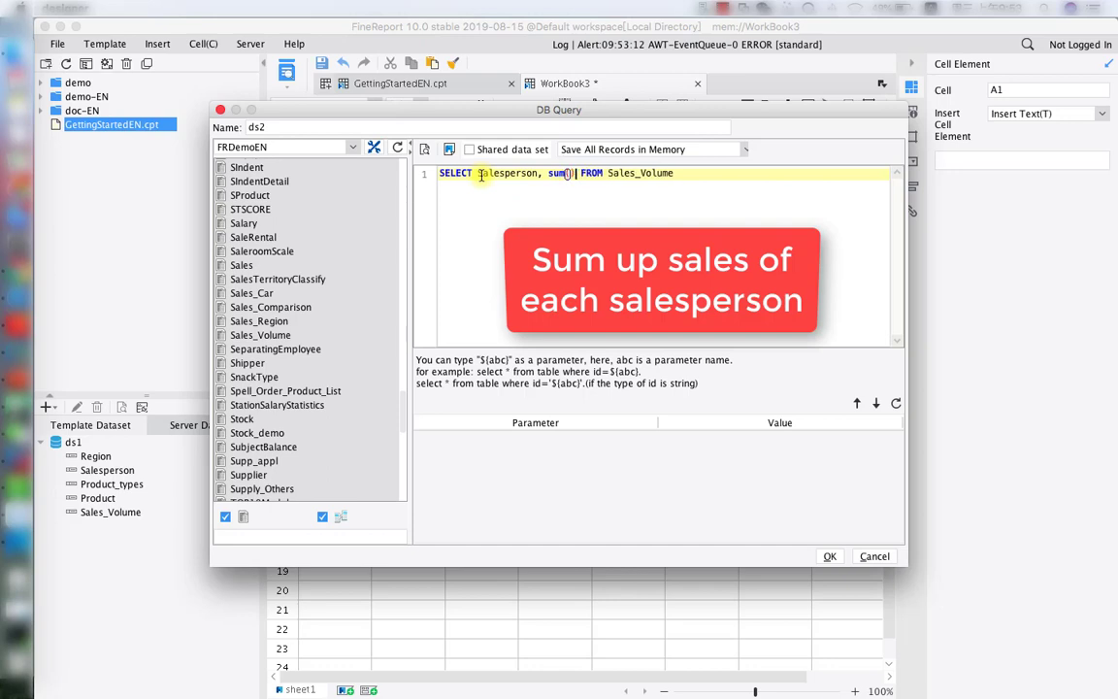
{"action": "type", "text": "Sales"}
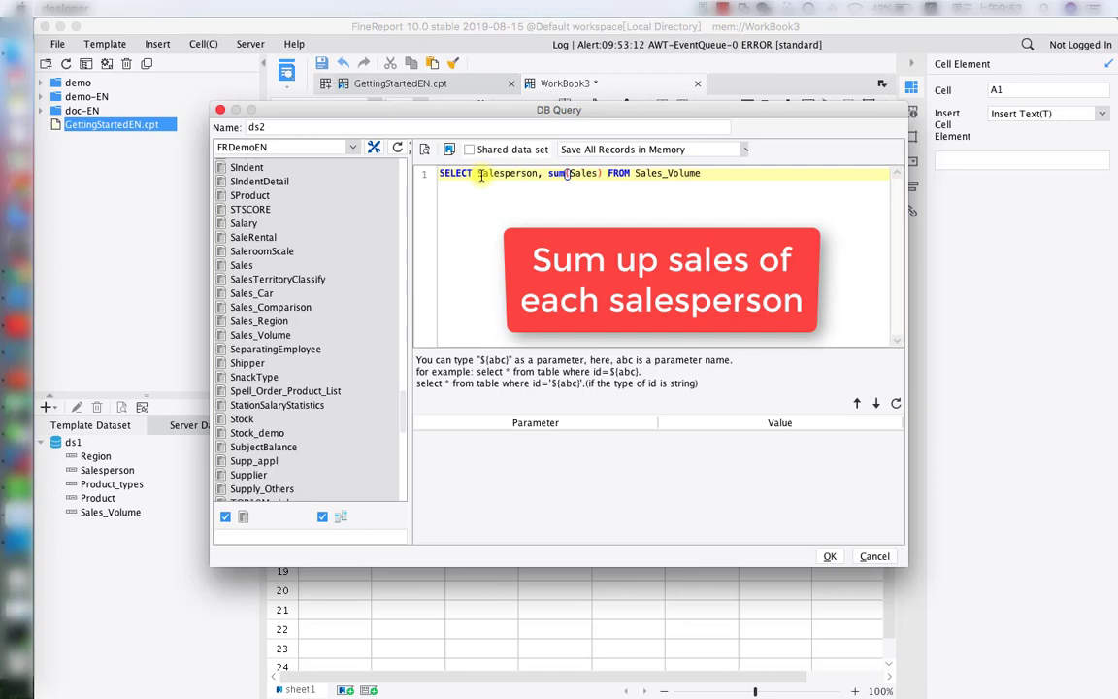
{"action": "type", "text": "_Volu"}
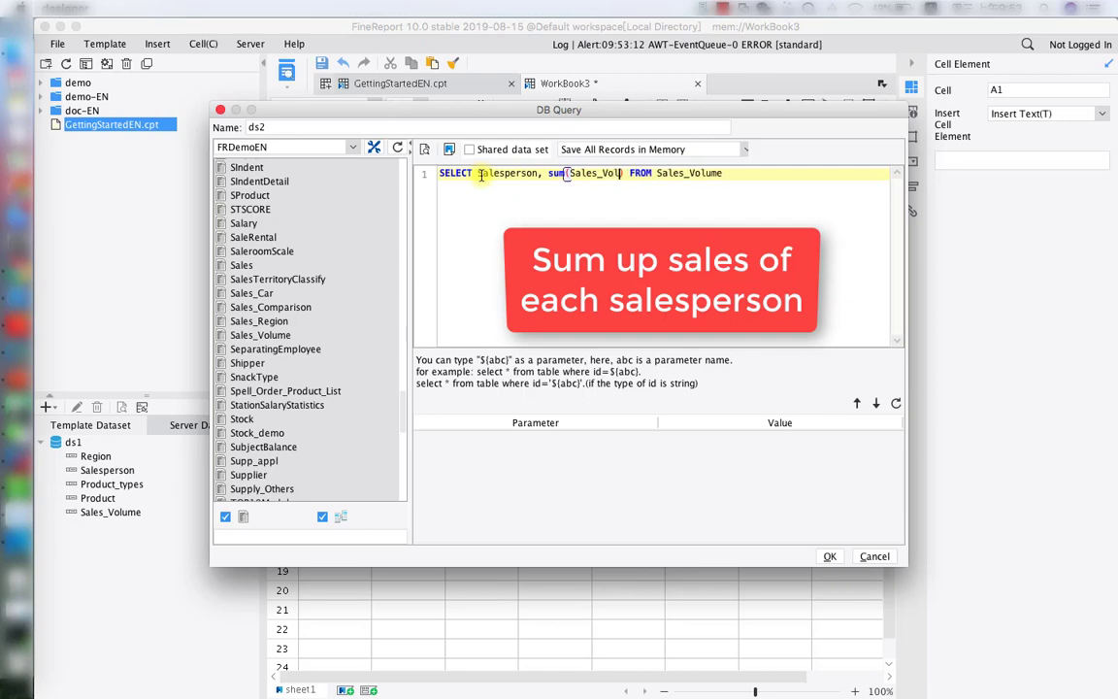
{"action": "type", "text": "me"}
{"action": "type", "text": " as "}
{"action": "type", "text": "Tt"}
{"action": "type", "text": "tal"}
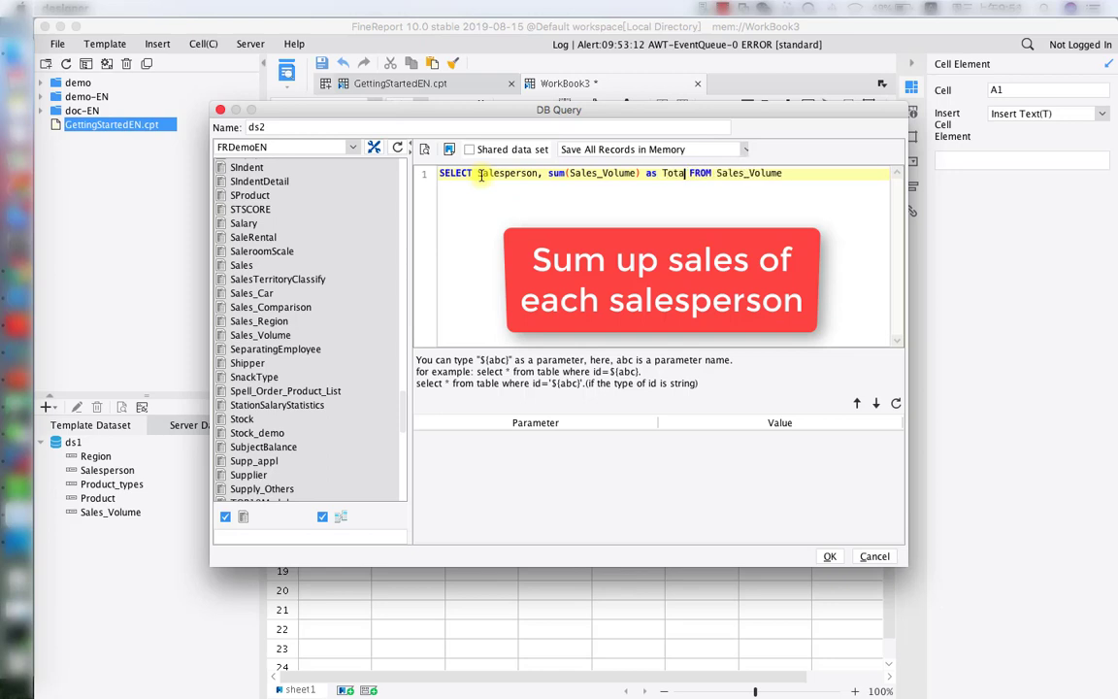
{"action": "type", "text": "_Sales"}
{"action": "left_click", "coordinate": [835, 172]}
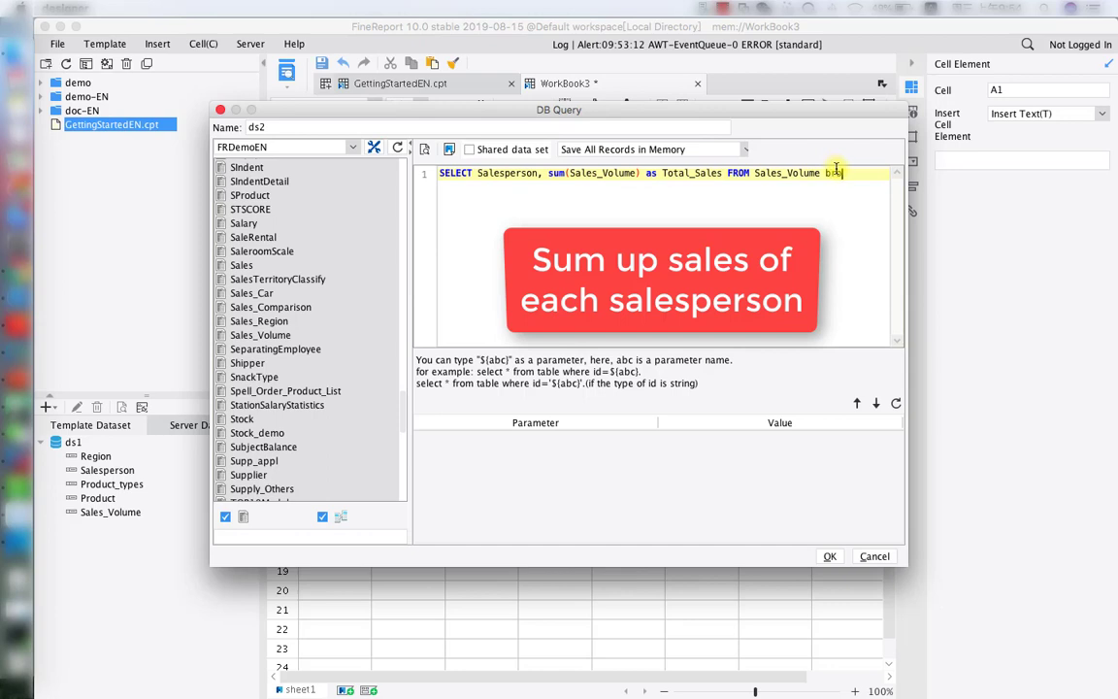
{"action": "key", "text": "BackSpace"}
{"action": "key", "text": "BackSpace"}
{"action": "key", "text": "BackSpace"}
{"action": "type", "text": "lesperson"}
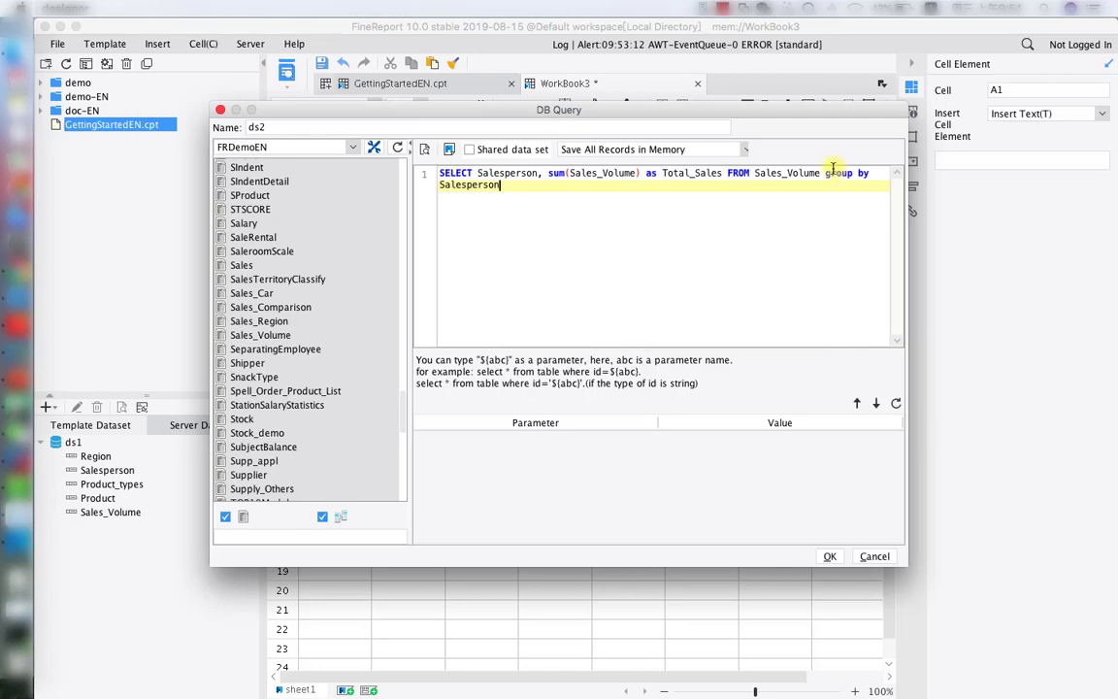
{"action": "left_click", "coordinate": [832, 557]}
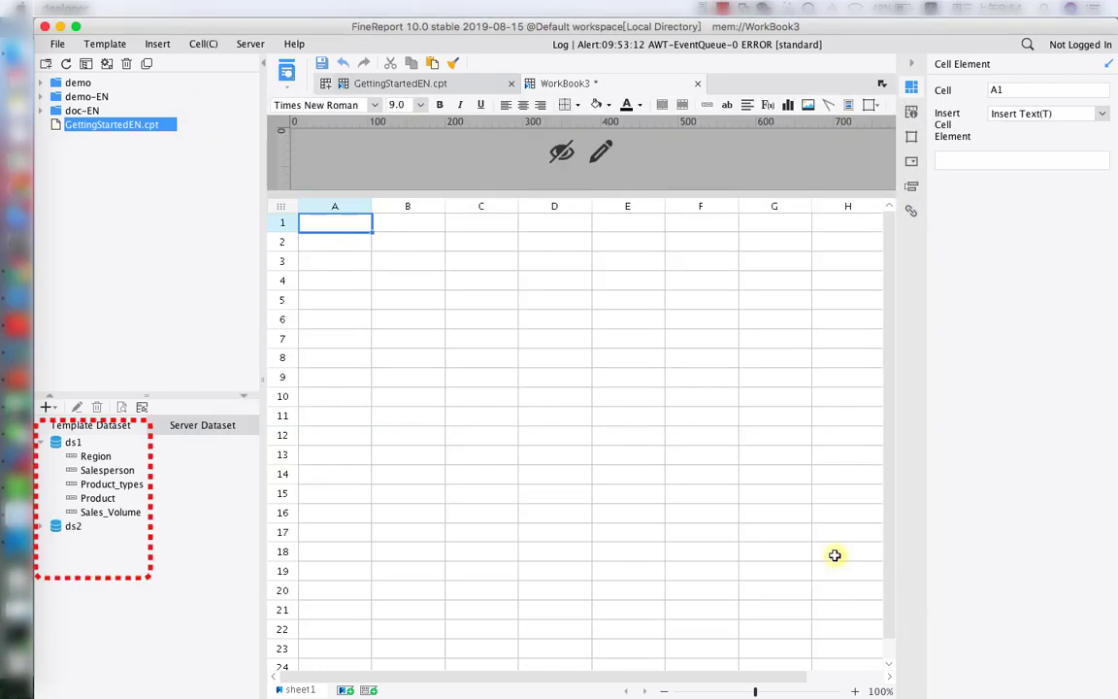
Save the workbook as First_Template.cpt in the reportlets folder.
{"action": "left_click", "coordinate": [38, 526]}
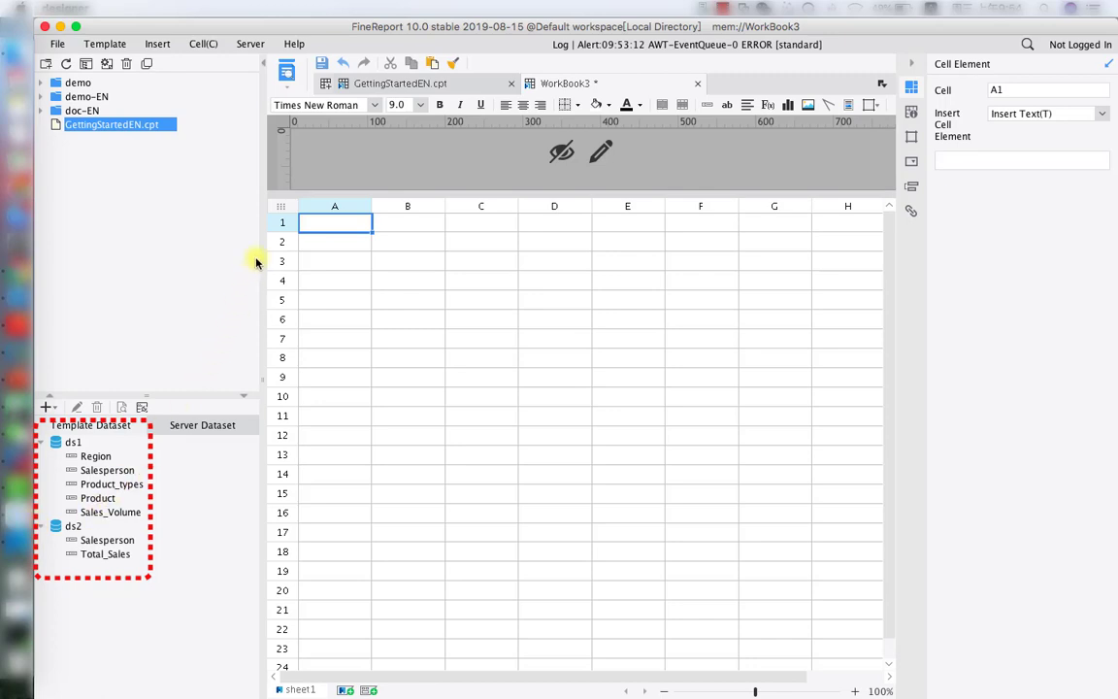
{"action": "left_click", "coordinate": [322, 64]}
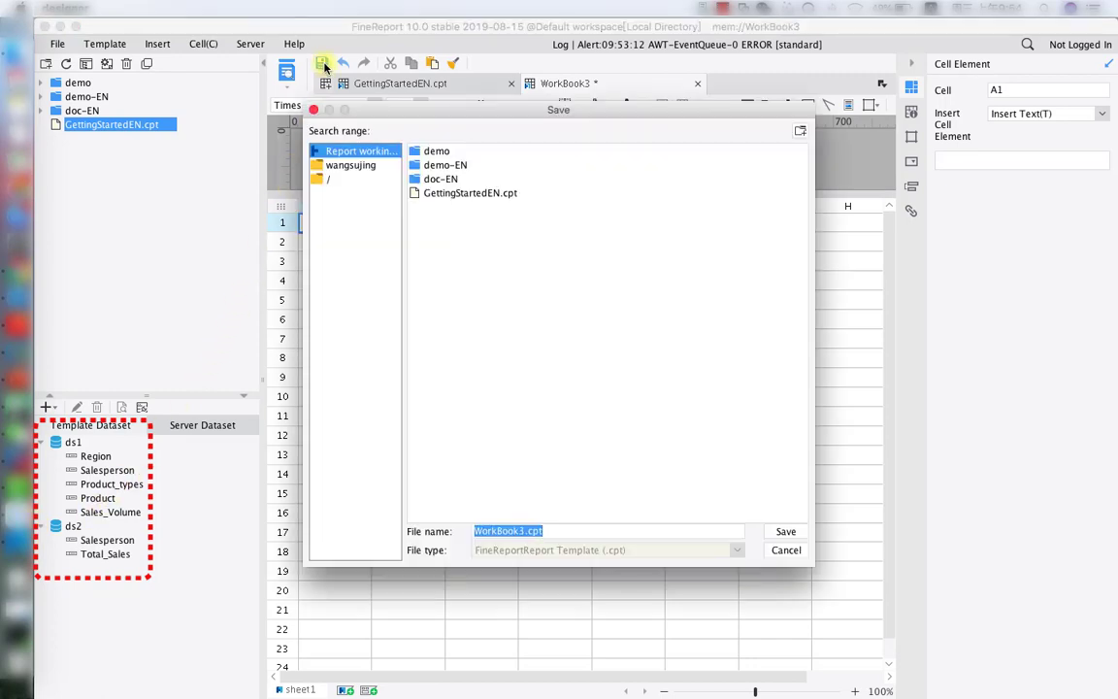
{"action": "left_click", "coordinate": [524, 530]}
{"action": "left_click_drag", "start_coordinate": [523, 531], "coordinate": [475, 530]}
{"action": "type", "text": "First_Template"}
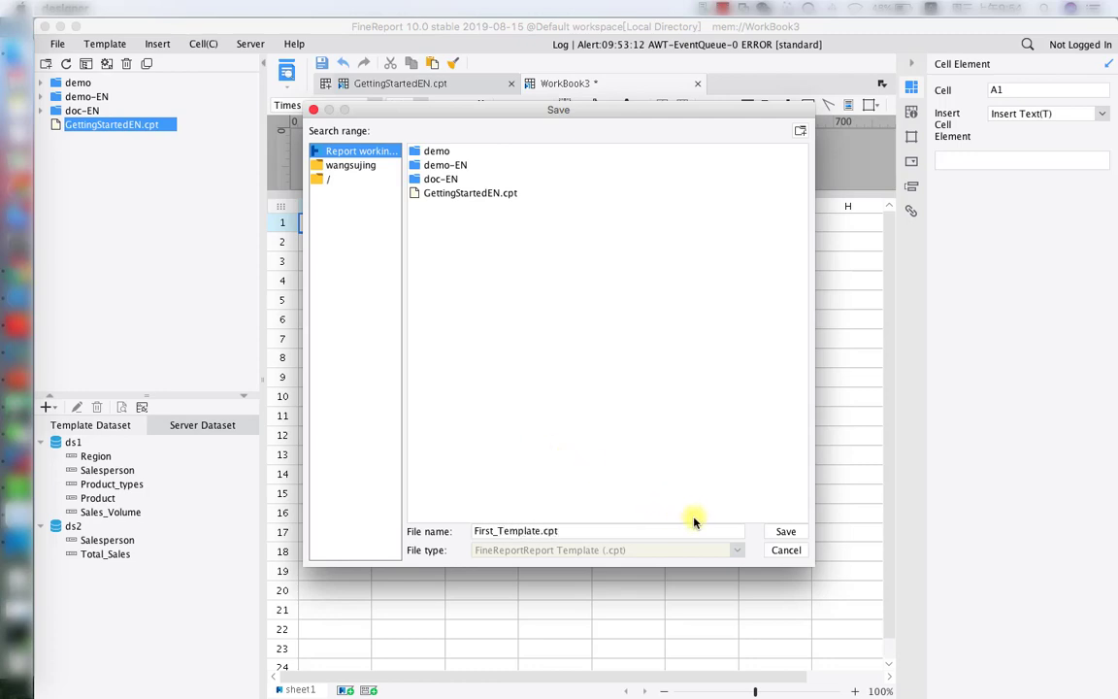
{"action": "left_click", "coordinate": [782, 531]}
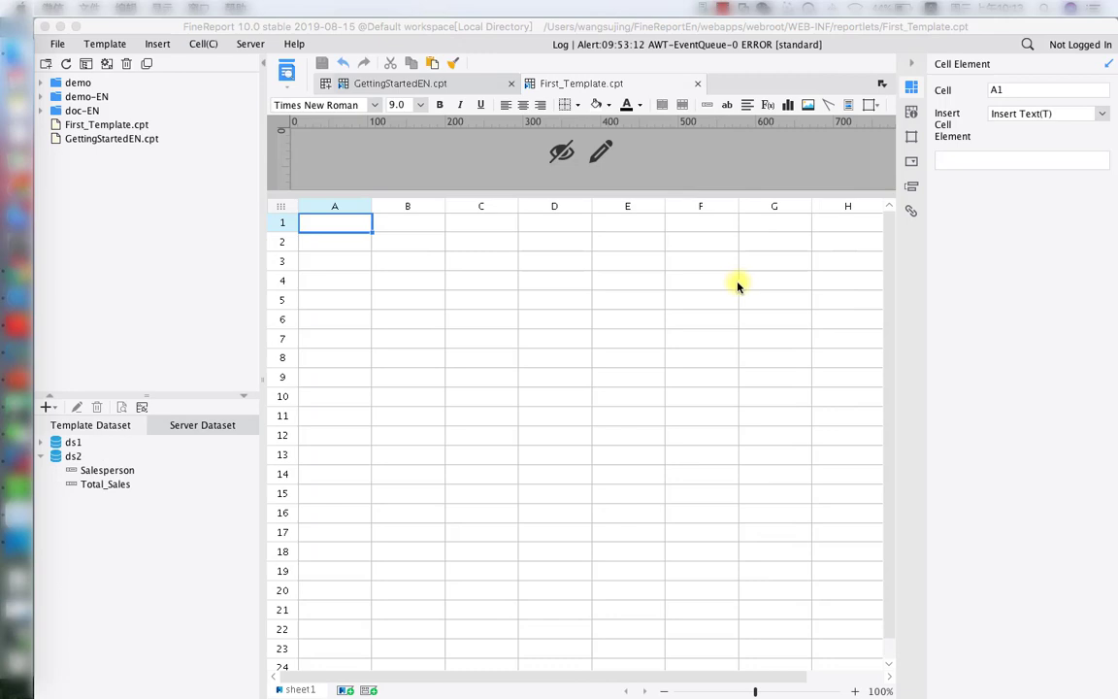
{"action": "left_click", "coordinate": [331, 226]}
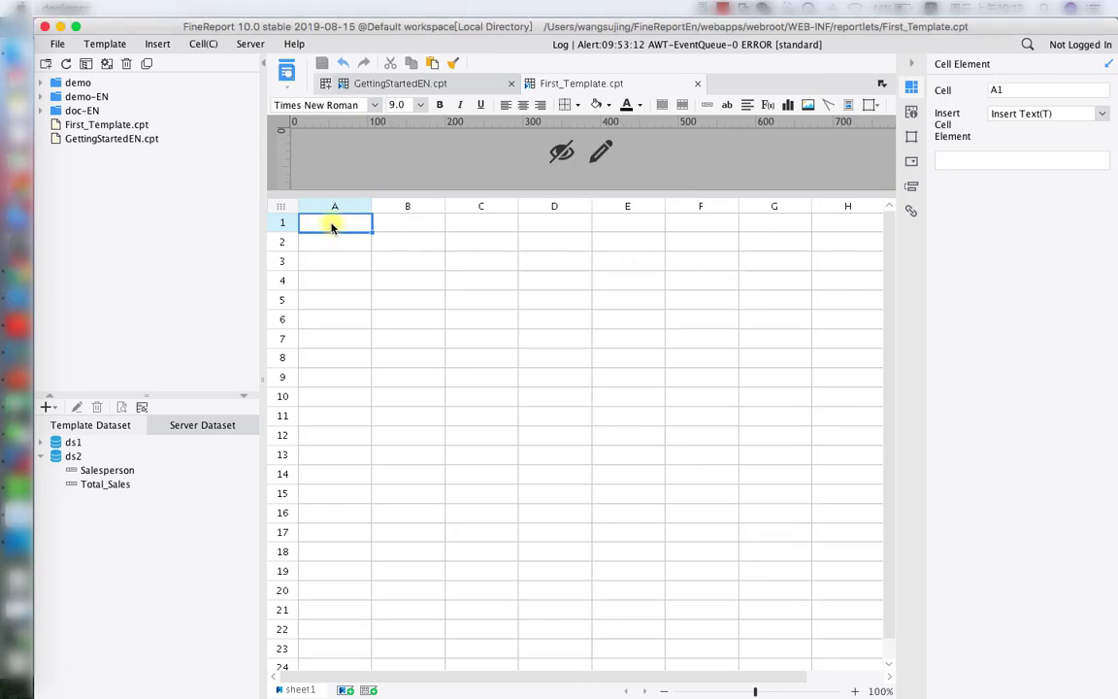
Merge cells A1:D2 and enter the title 'Region Sales Situation'.
{"action": "left_click_drag", "start_coordinate": [332, 226], "coordinate": [529, 250]}
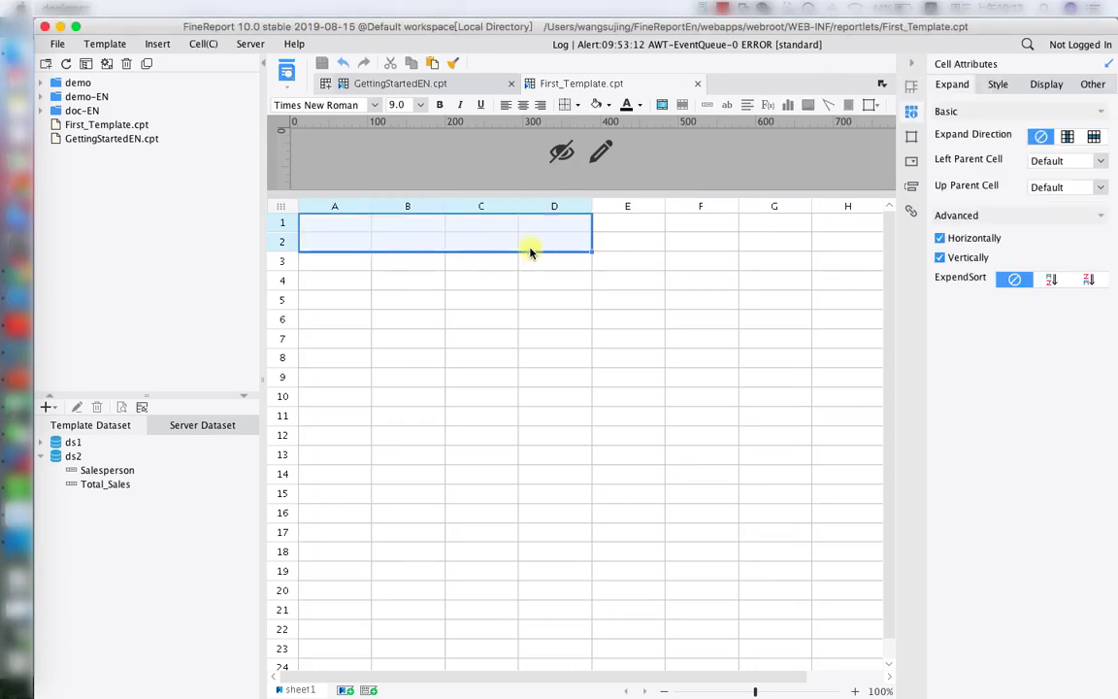
{"action": "left_click", "coordinate": [660, 105]}
{"action": "left_click", "coordinate": [490, 386]}
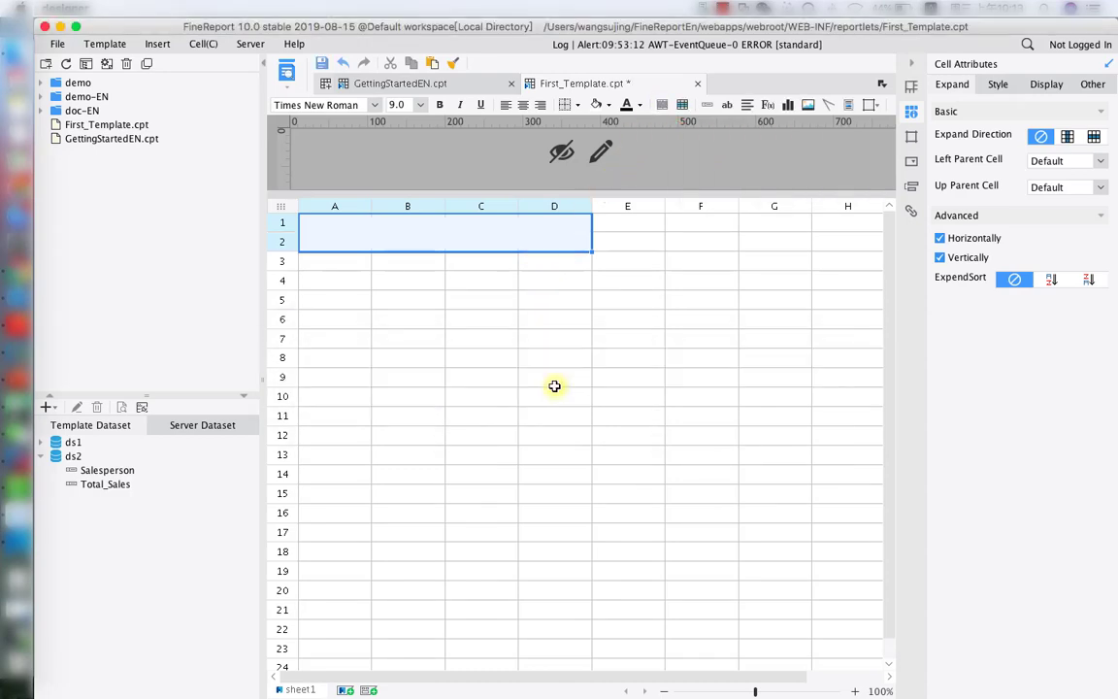
{"action": "double_click", "coordinate": [451, 233]}
{"action": "type", "text": "R"}
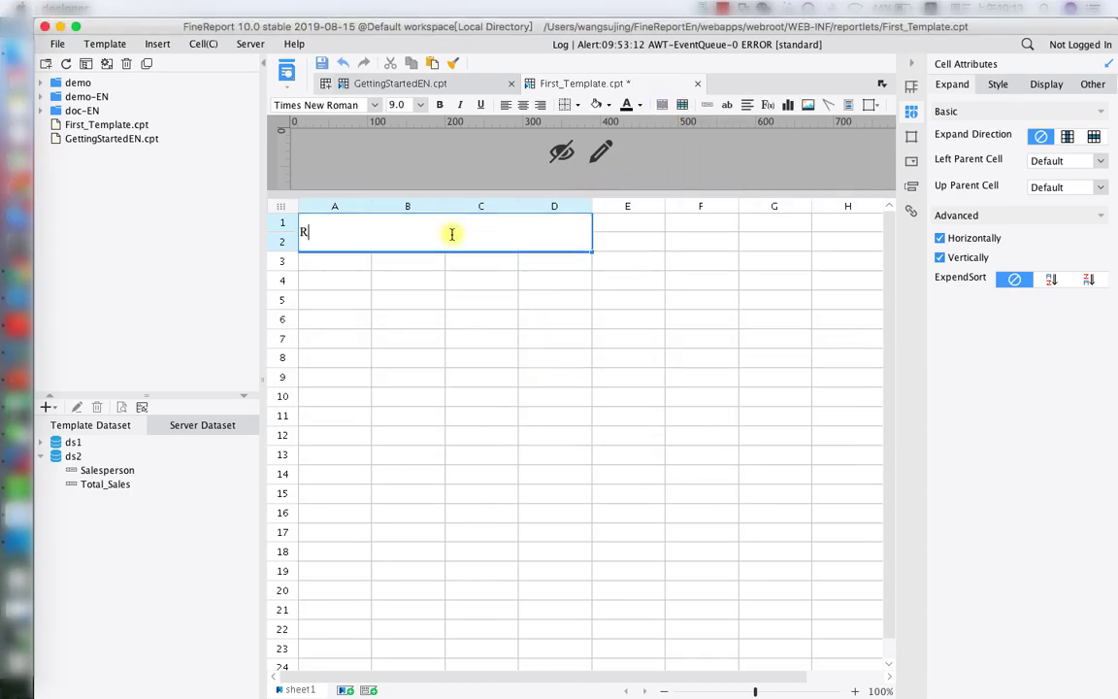
{"action": "type", "text": "egion Sales Situation"}
{"action": "left_click", "coordinate": [479, 258]}
Format the title centred, bold, at font size 16.
{"action": "left_click", "coordinate": [481, 225]}
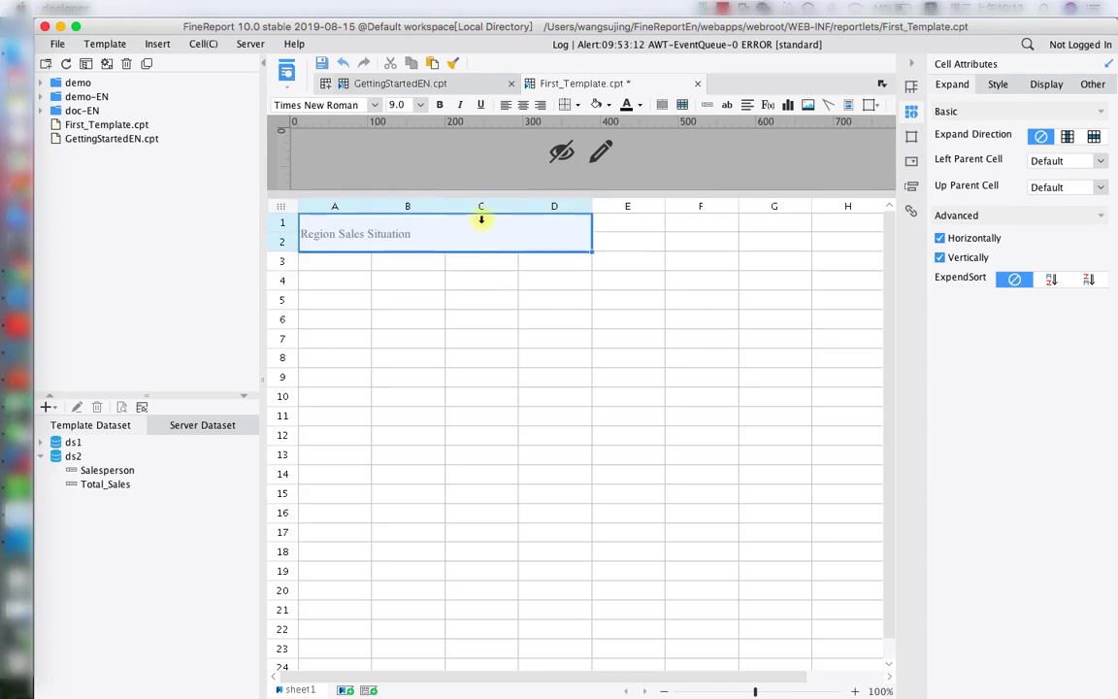
{"action": "left_click", "coordinate": [524, 106]}
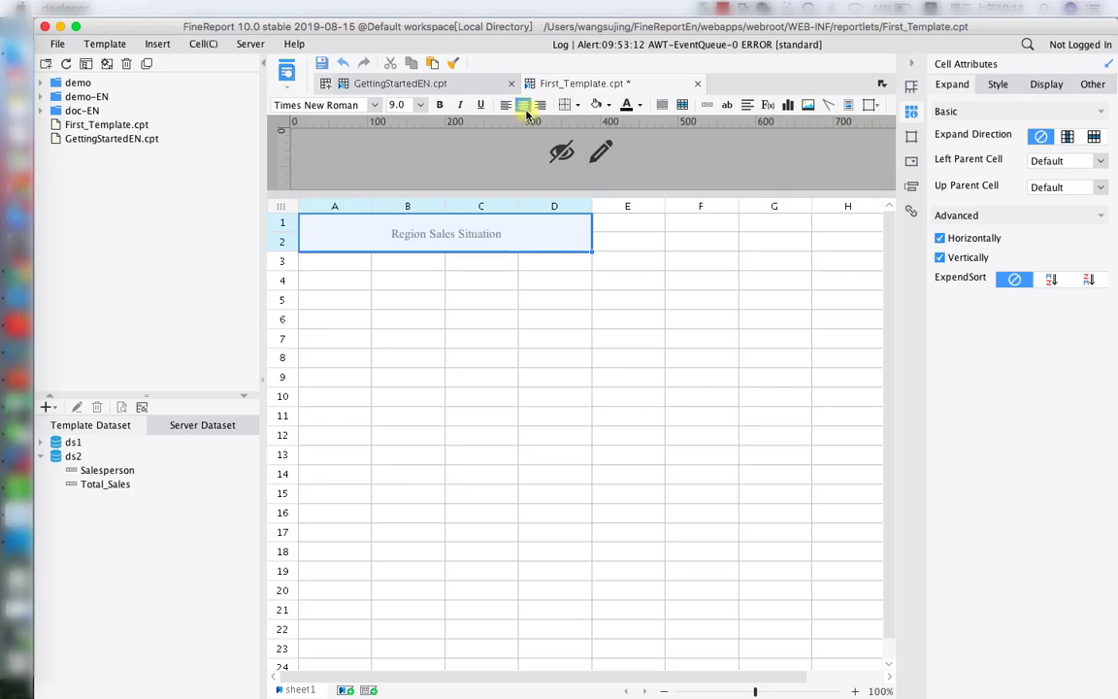
{"action": "left_click", "coordinate": [421, 107]}
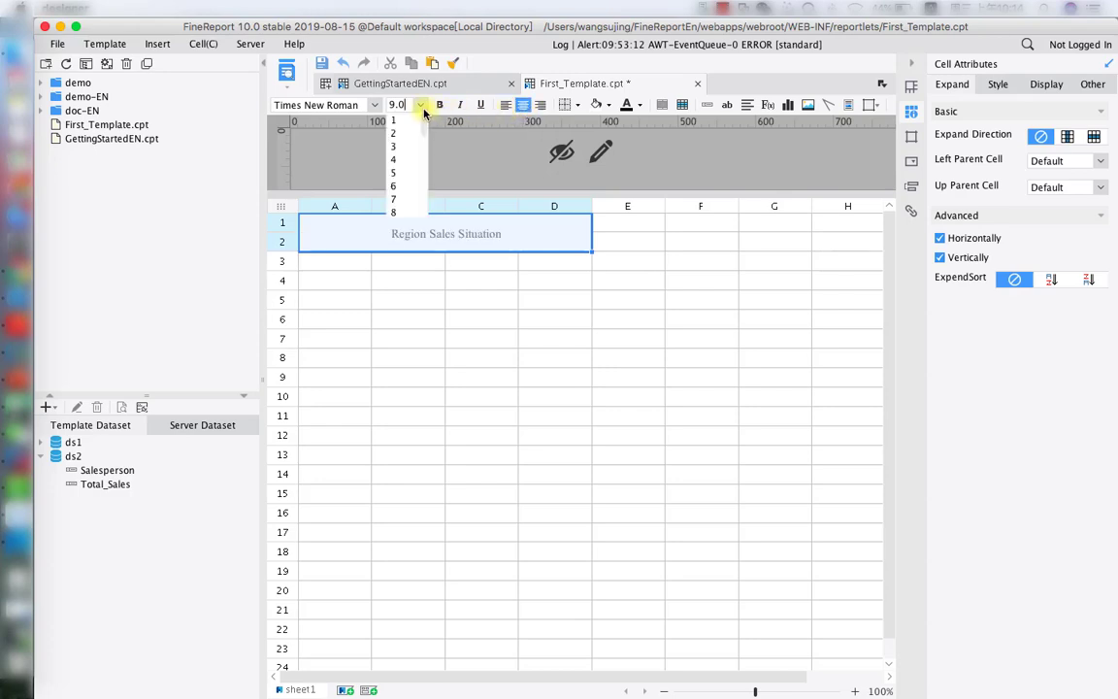
{"action": "scroll", "coordinate": [411, 160], "scroll_direction": "down", "scroll_amount": 5}
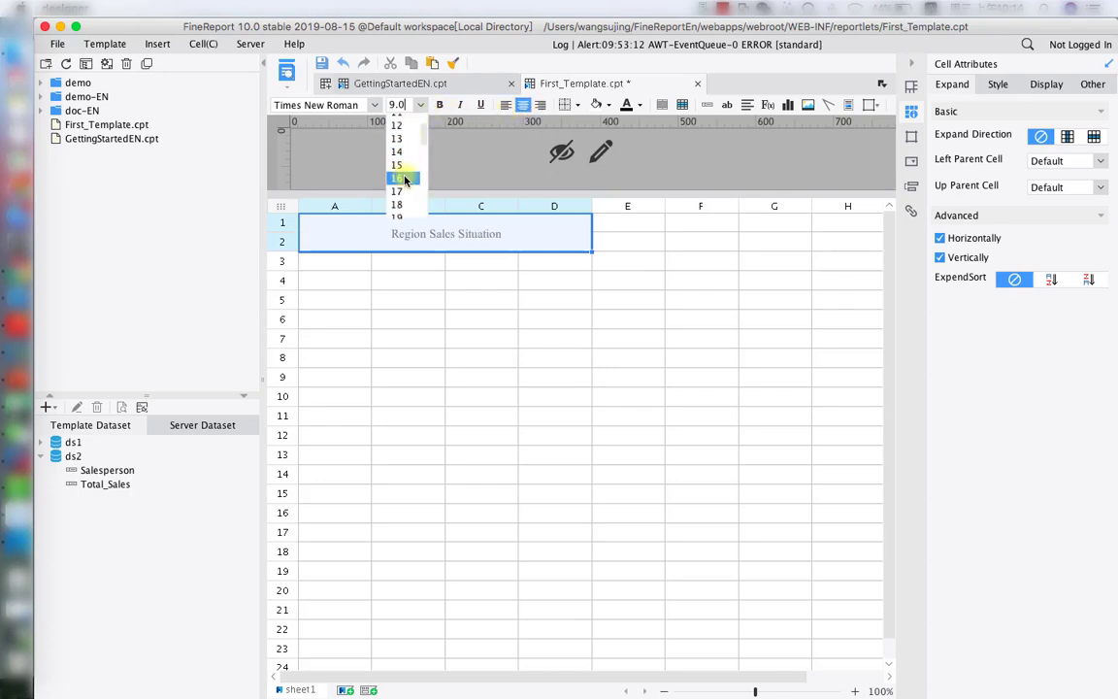
{"action": "left_click", "coordinate": [408, 178]}
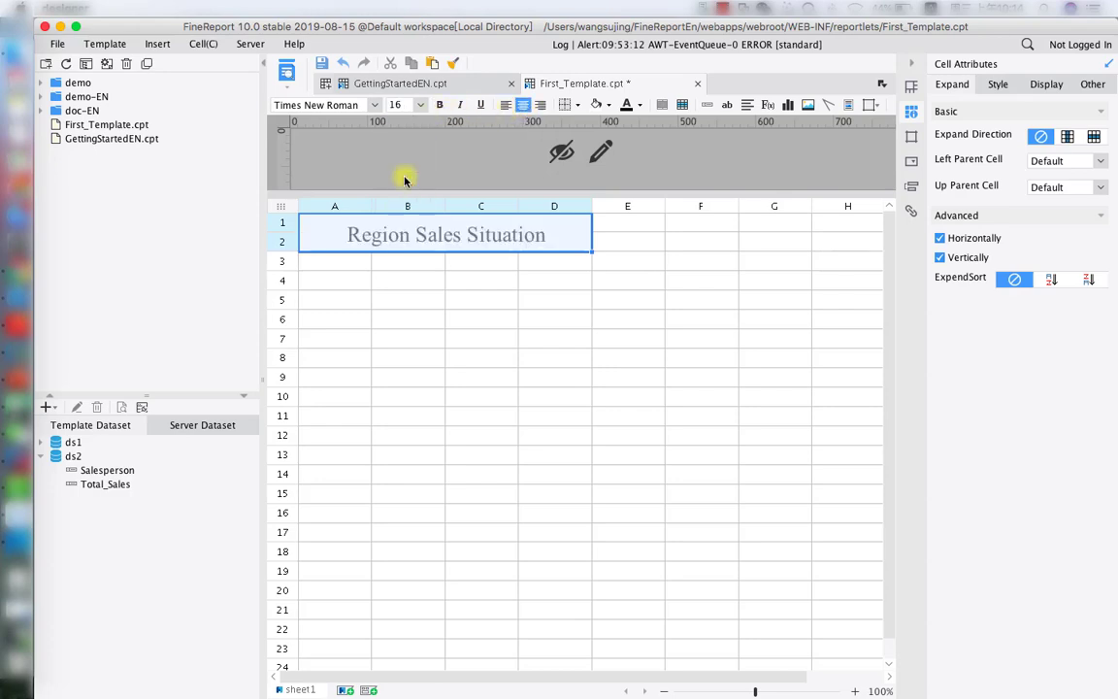
{"action": "left_click", "coordinate": [439, 106]}
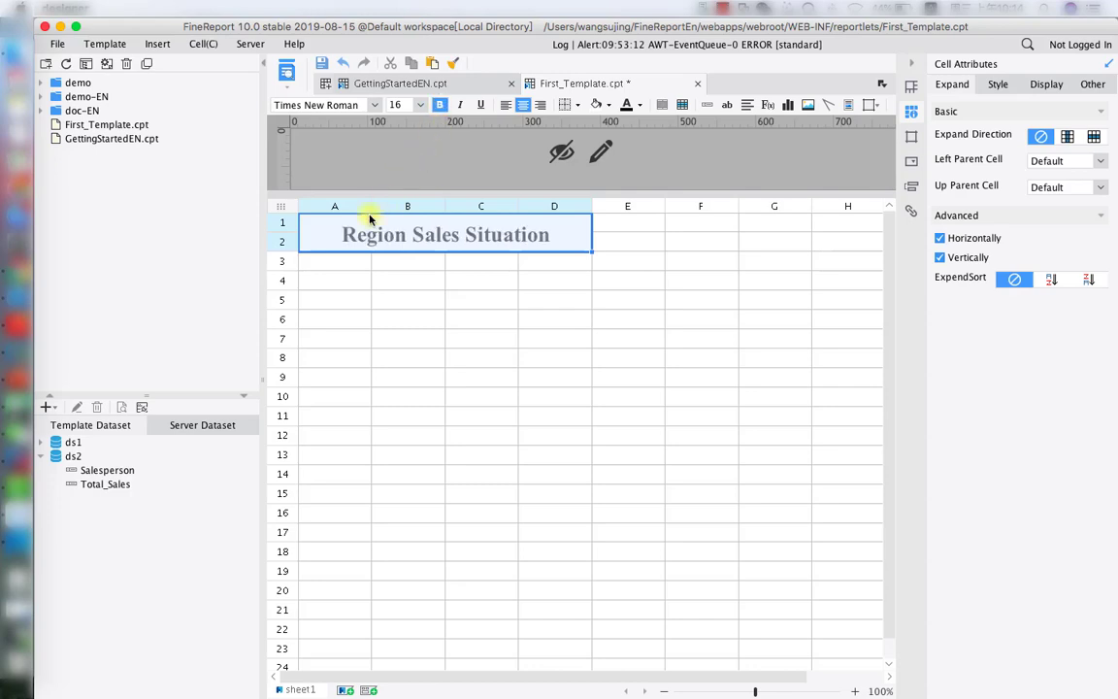
{"action": "left_click", "coordinate": [334, 263]}
Apply all borders to A3:D5 and merge cells A3:B3.
{"action": "left_click_drag", "start_coordinate": [333, 264], "coordinate": [532, 301]}
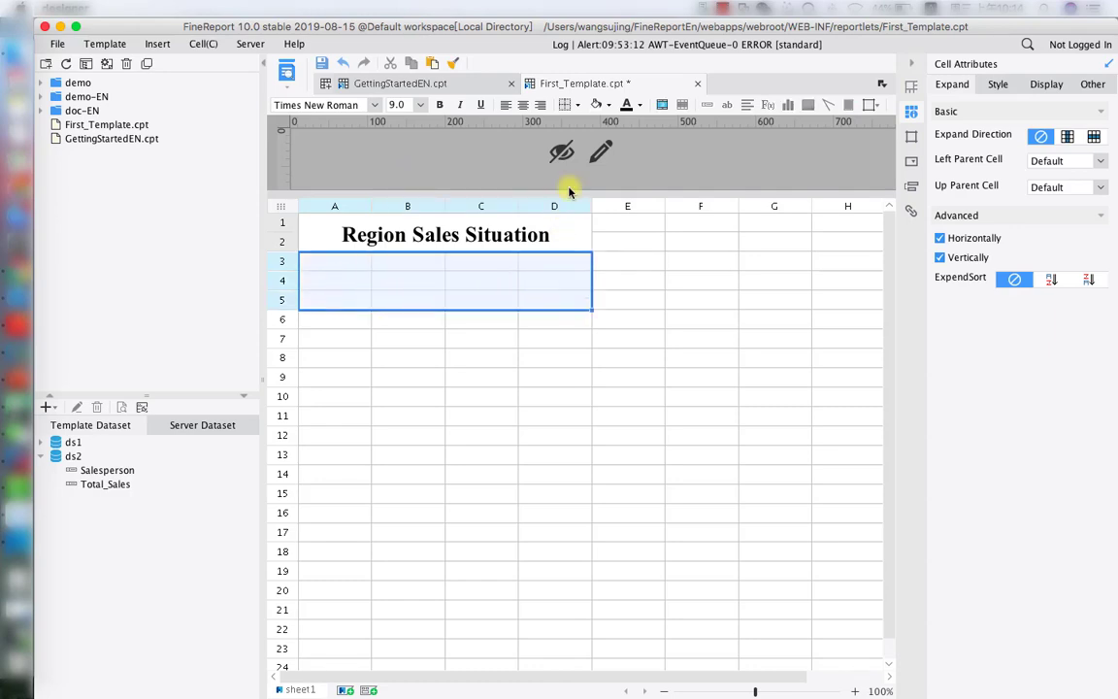
{"action": "left_click", "coordinate": [576, 108]}
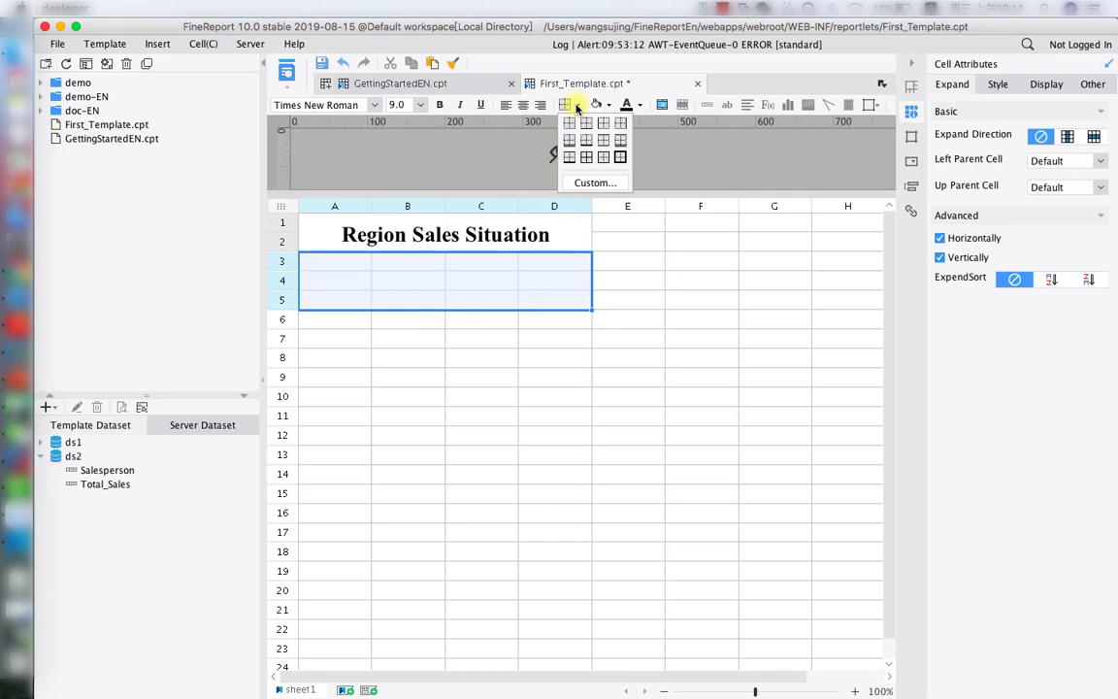
{"action": "left_click", "coordinate": [586, 158]}
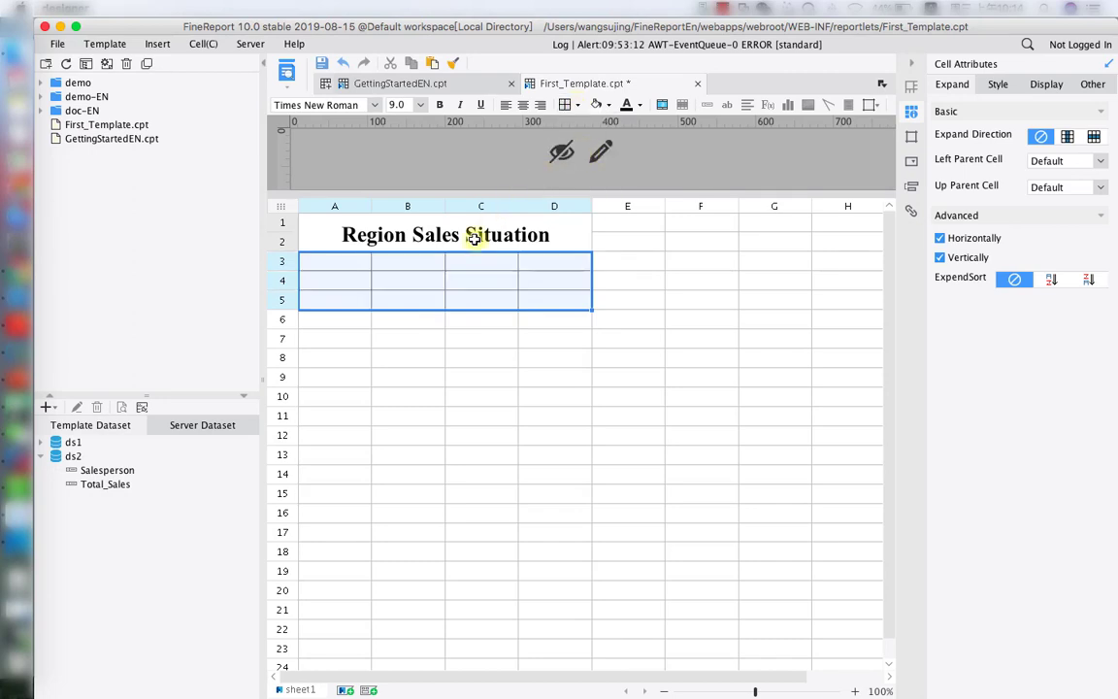
{"action": "left_click_drag", "start_coordinate": [329, 265], "coordinate": [392, 265]}
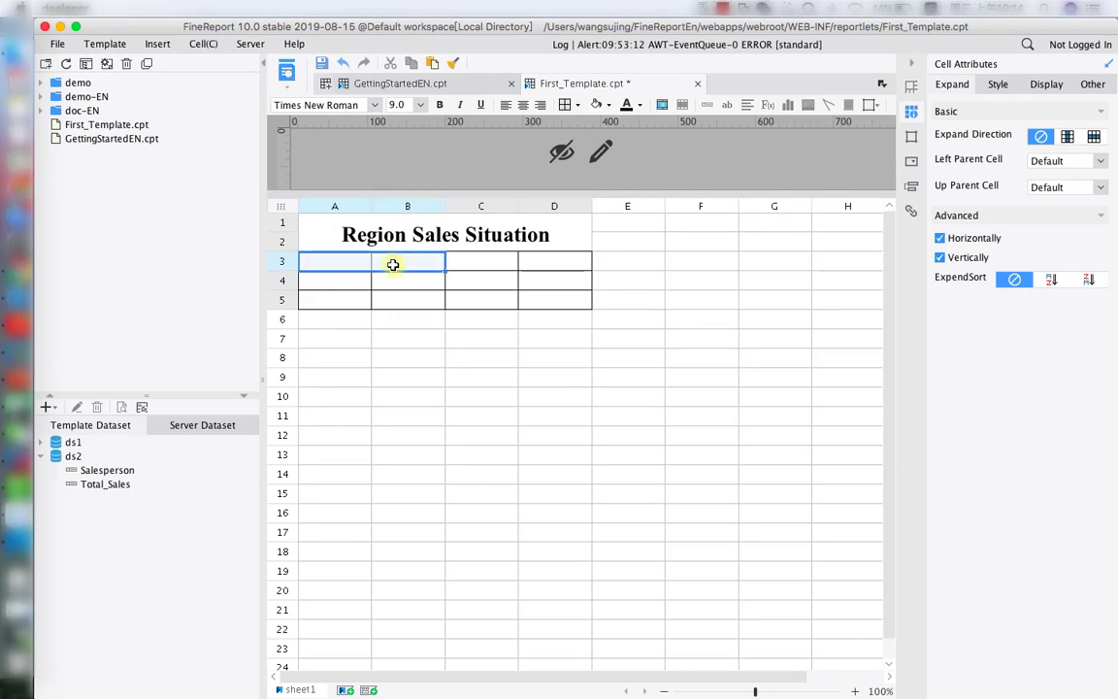
{"action": "left_click", "coordinate": [660, 104]}
{"action": "left_click", "coordinate": [555, 387]}
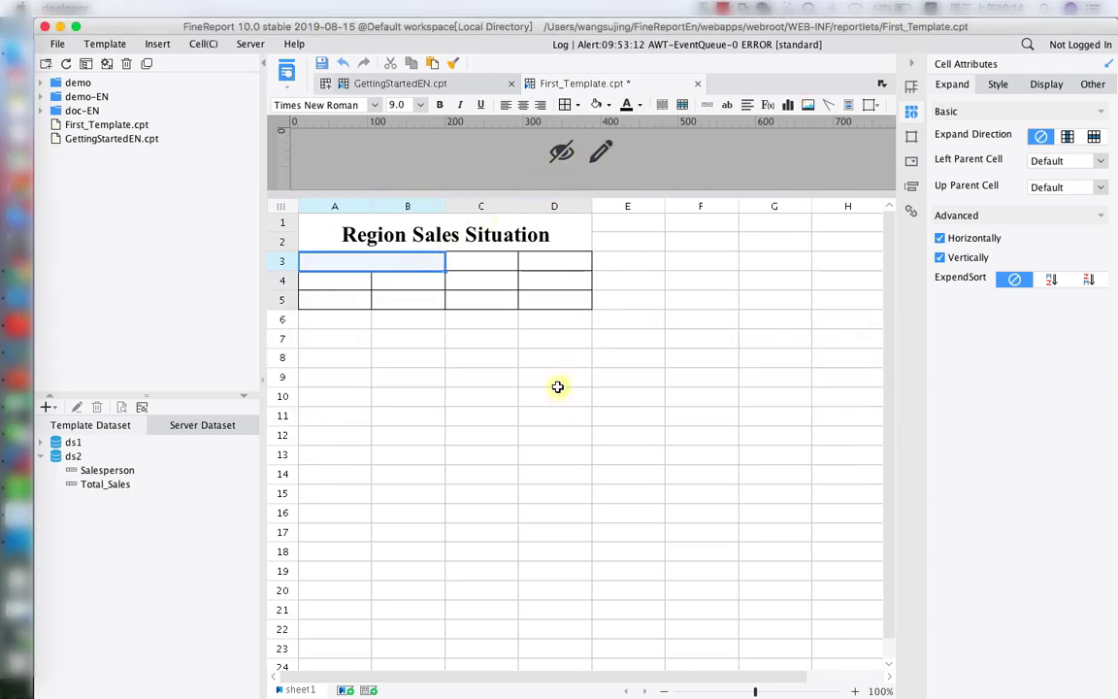
Merge A5:B5, widen column D, and centre-align A3:D5.
{"action": "left_click_drag", "start_coordinate": [359, 303], "coordinate": [391, 302]}
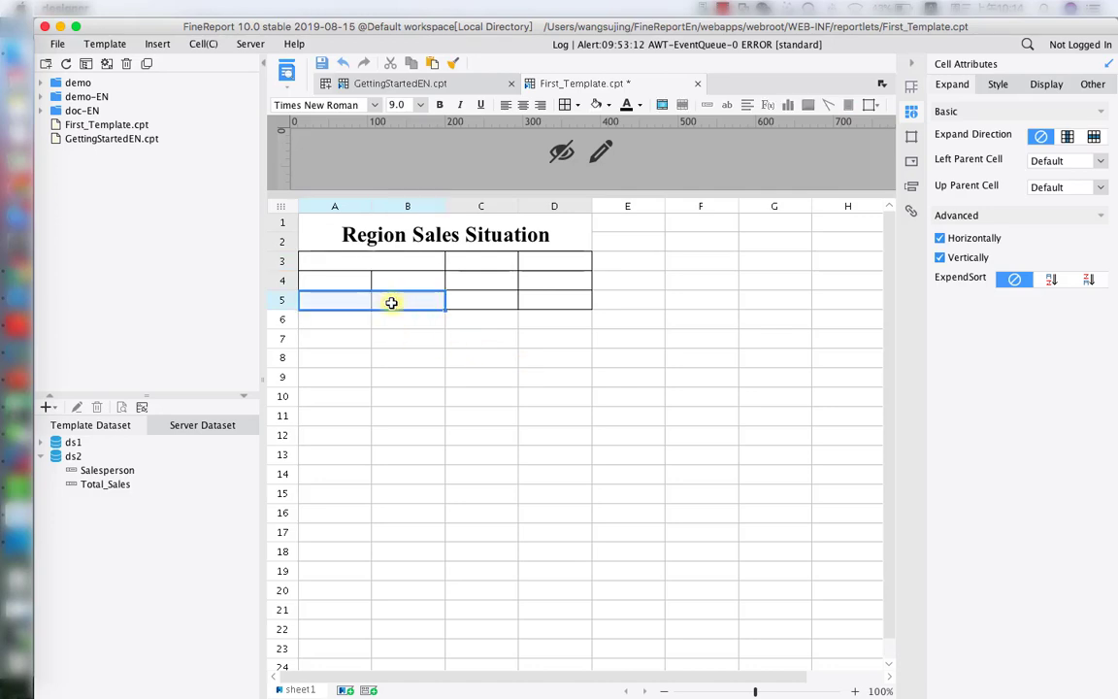
{"action": "left_click", "coordinate": [660, 104]}
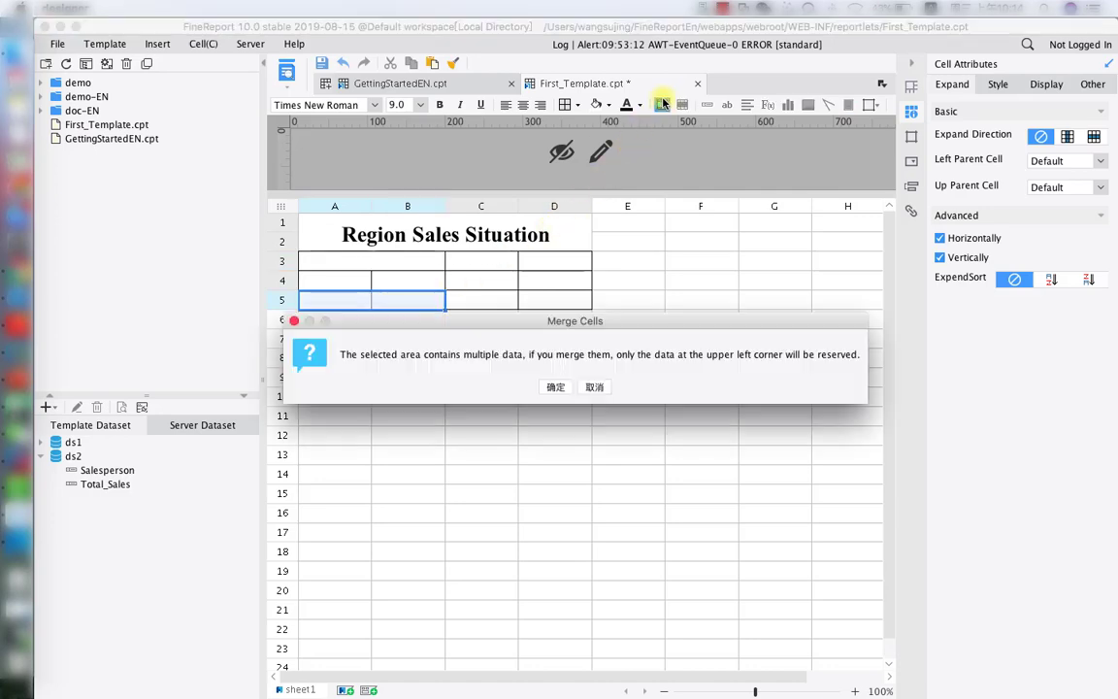
{"action": "left_click", "coordinate": [551, 388]}
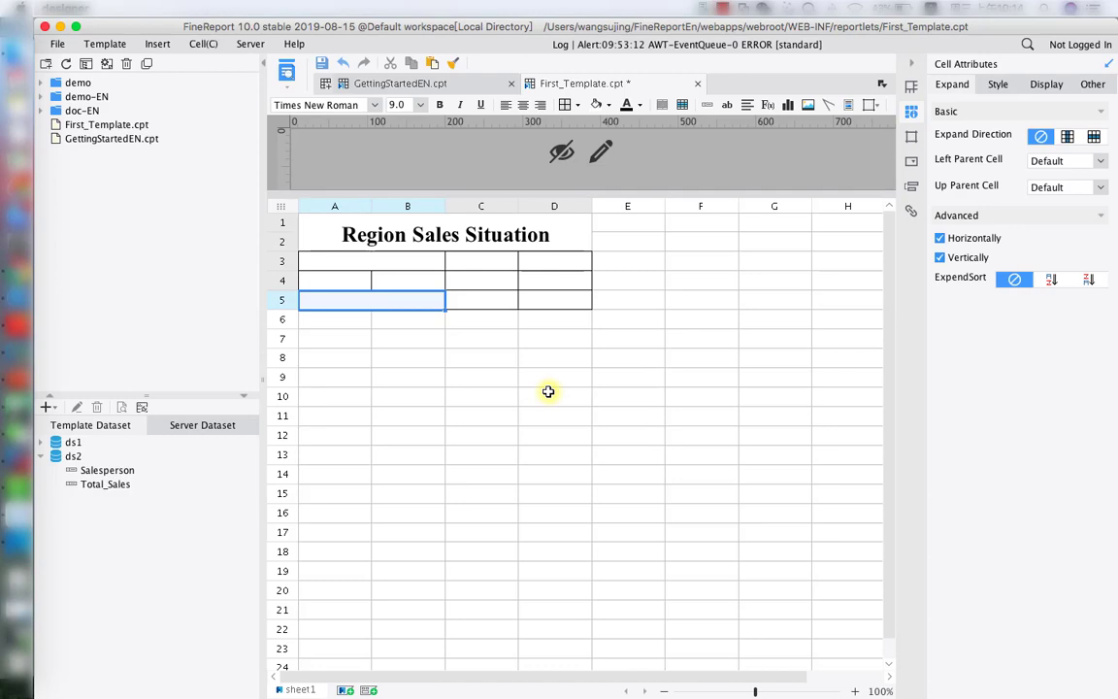
{"action": "left_click_drag", "start_coordinate": [592, 207], "coordinate": [652, 206]}
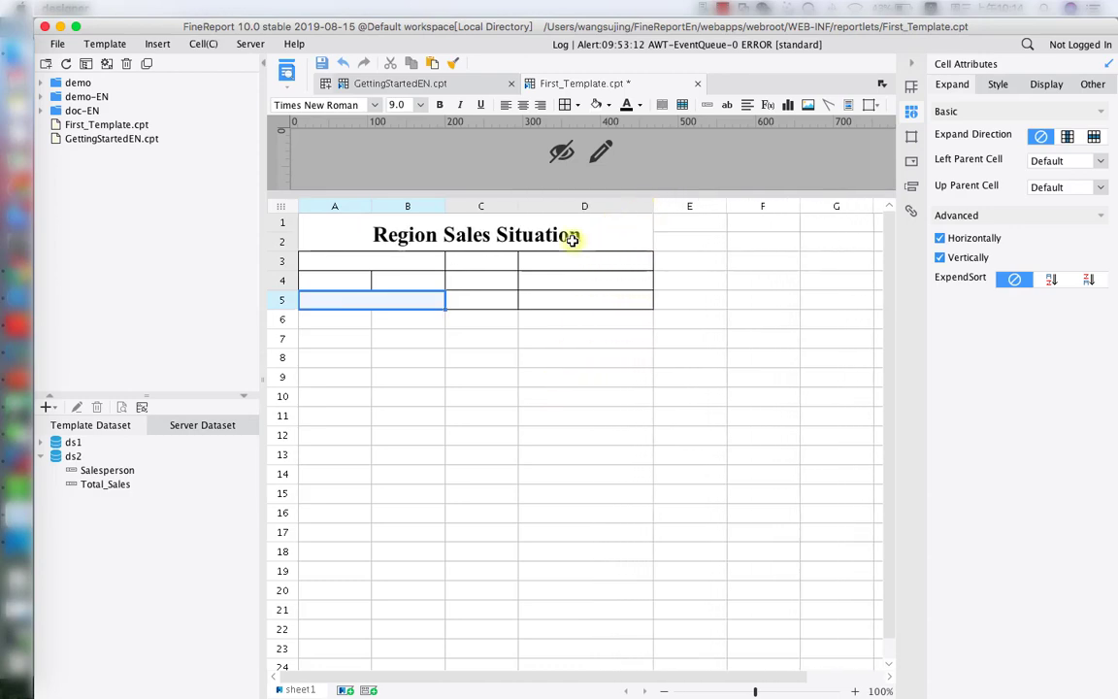
{"action": "left_click_drag", "start_coordinate": [376, 265], "coordinate": [568, 306]}
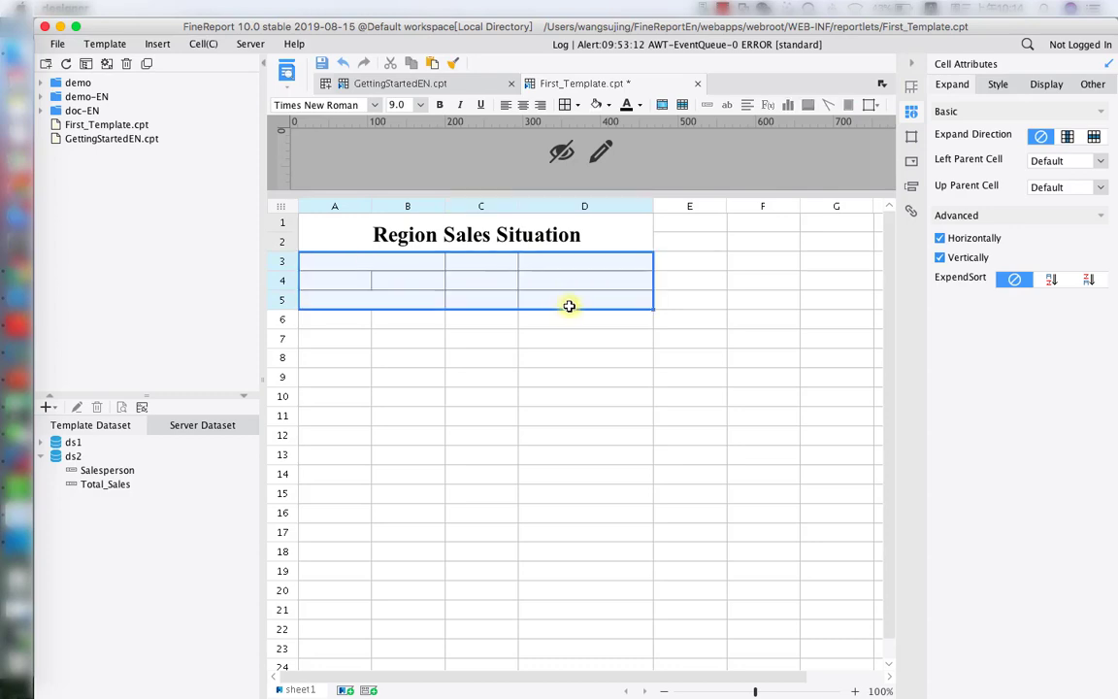
{"action": "left_click", "coordinate": [524, 107]}
{"action": "left_click", "coordinate": [382, 259]}
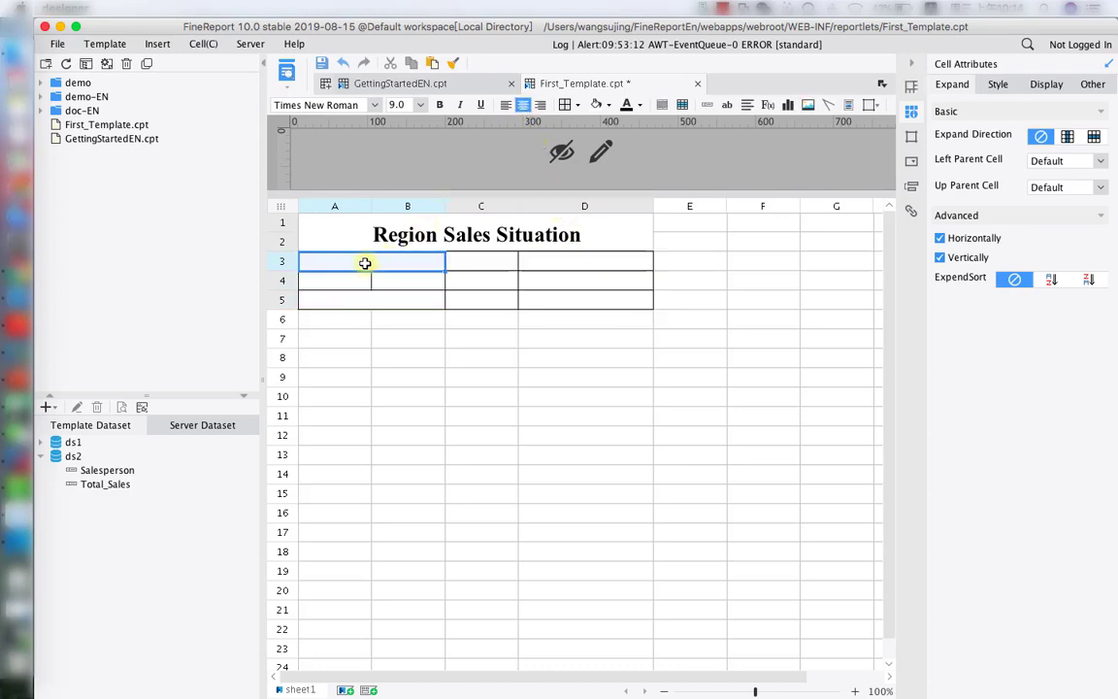
{"action": "left_click", "coordinate": [159, 43]}
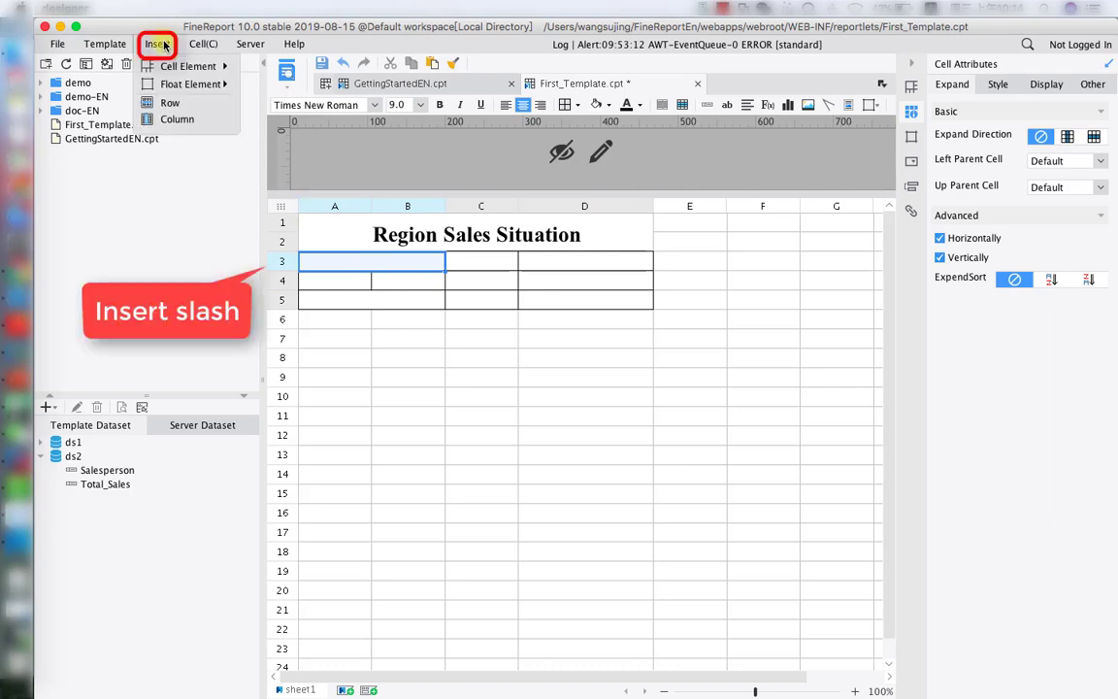
Add a slope-line header 'Product | Salesperson | Region' to A3:B3 and make row 3 taller.
{"action": "mouse_move", "coordinate": [178, 68]}
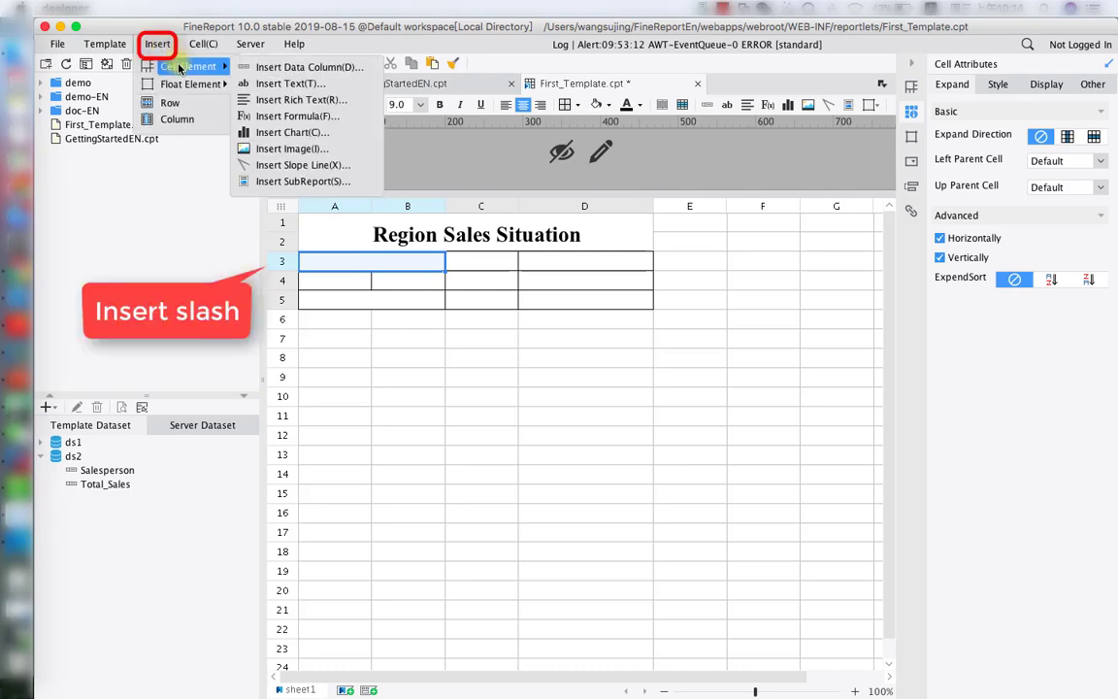
{"action": "left_click", "coordinate": [302, 167]}
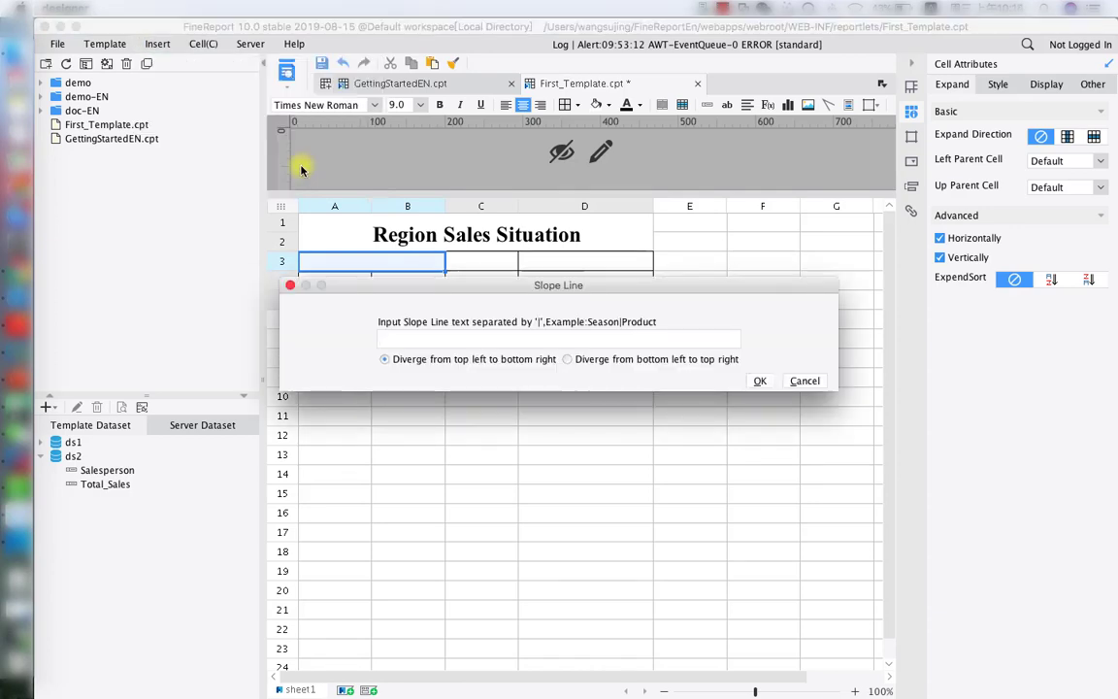
{"action": "type", "text": "Product | Sales"}
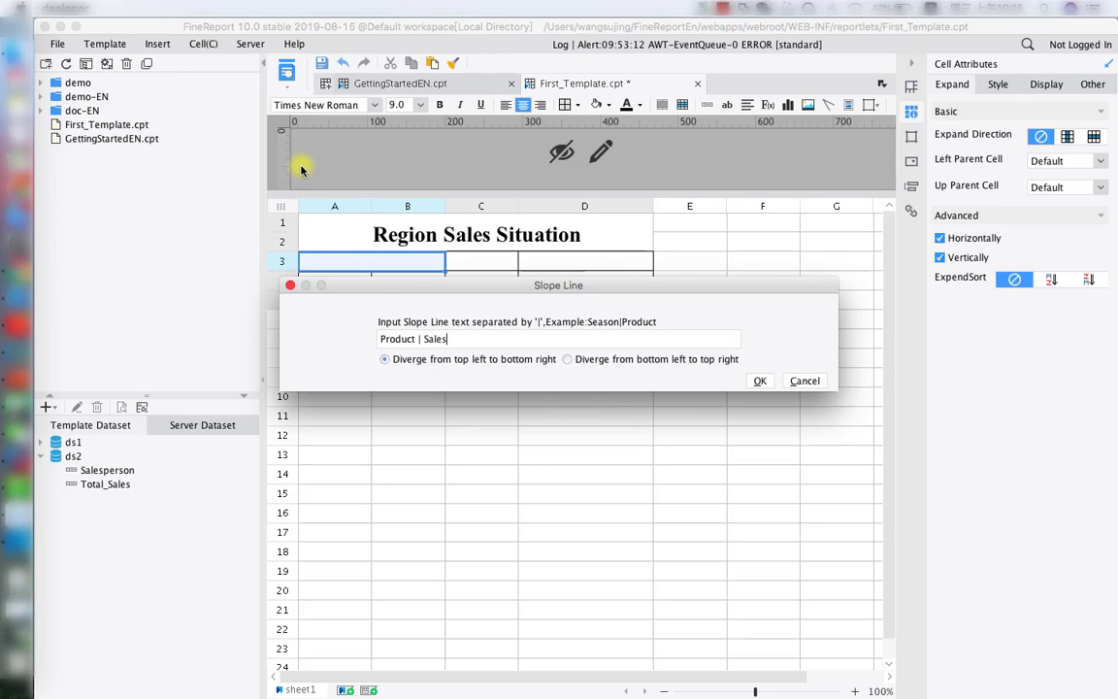
{"action": "type", "text": "person | Region"}
{"action": "left_click", "coordinate": [760, 380]}
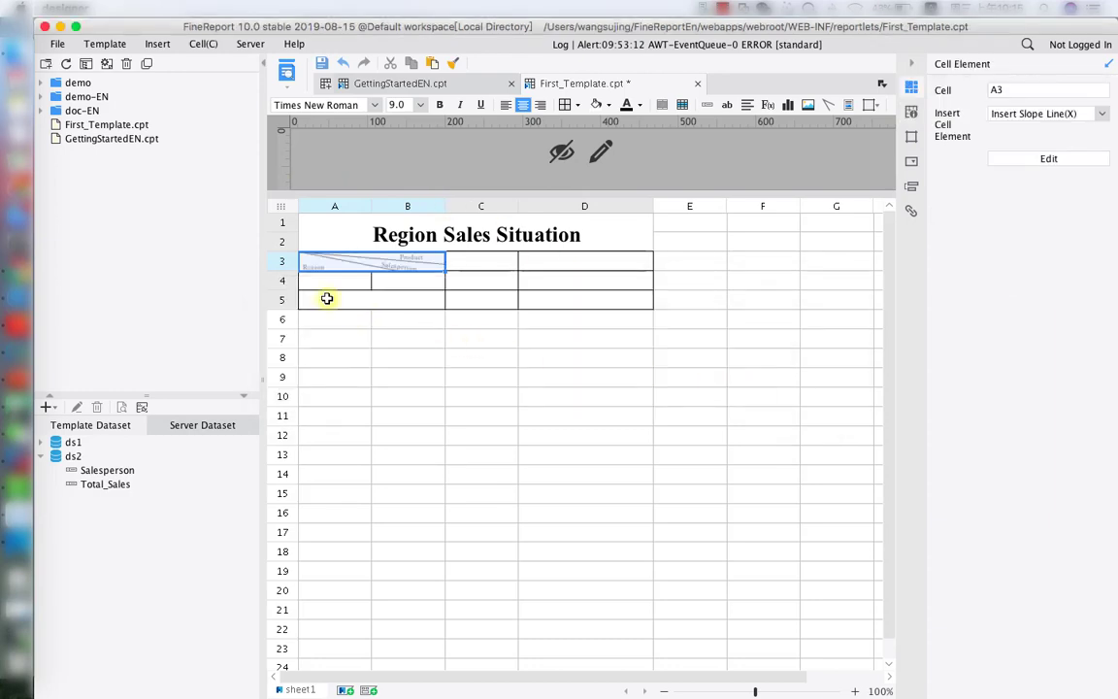
{"action": "left_click_drag", "start_coordinate": [281, 274], "coordinate": [279, 282]}
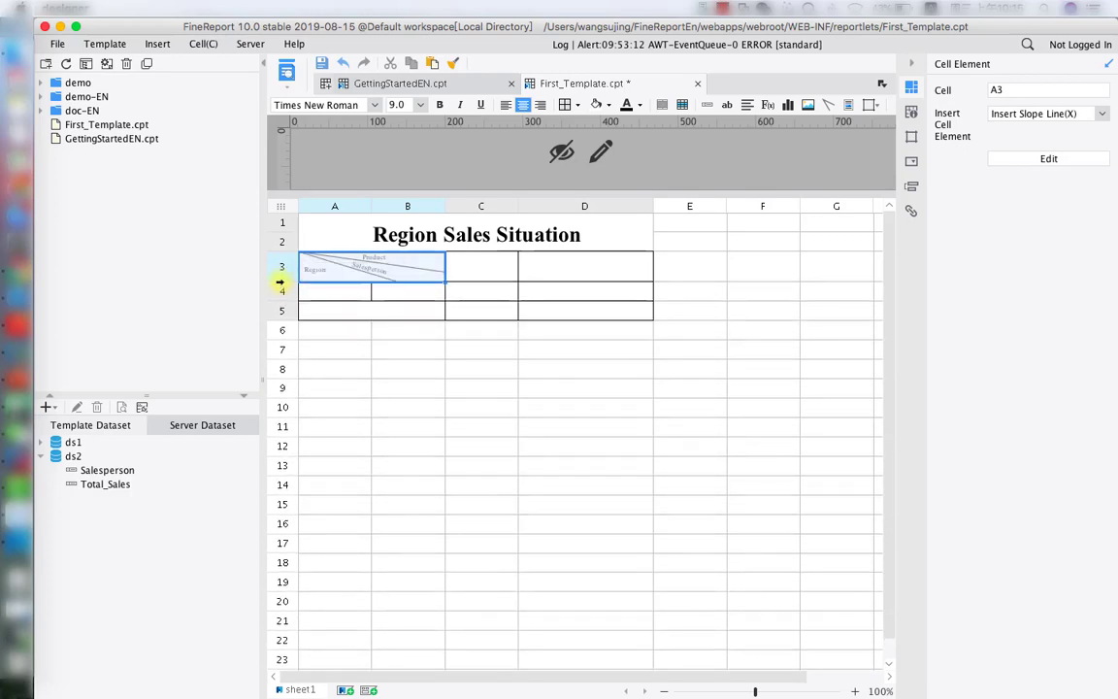
Save, then place ds1's Region in A4 and Salesperson in B4, expanding vertically.
{"action": "left_click", "coordinate": [321, 64]}
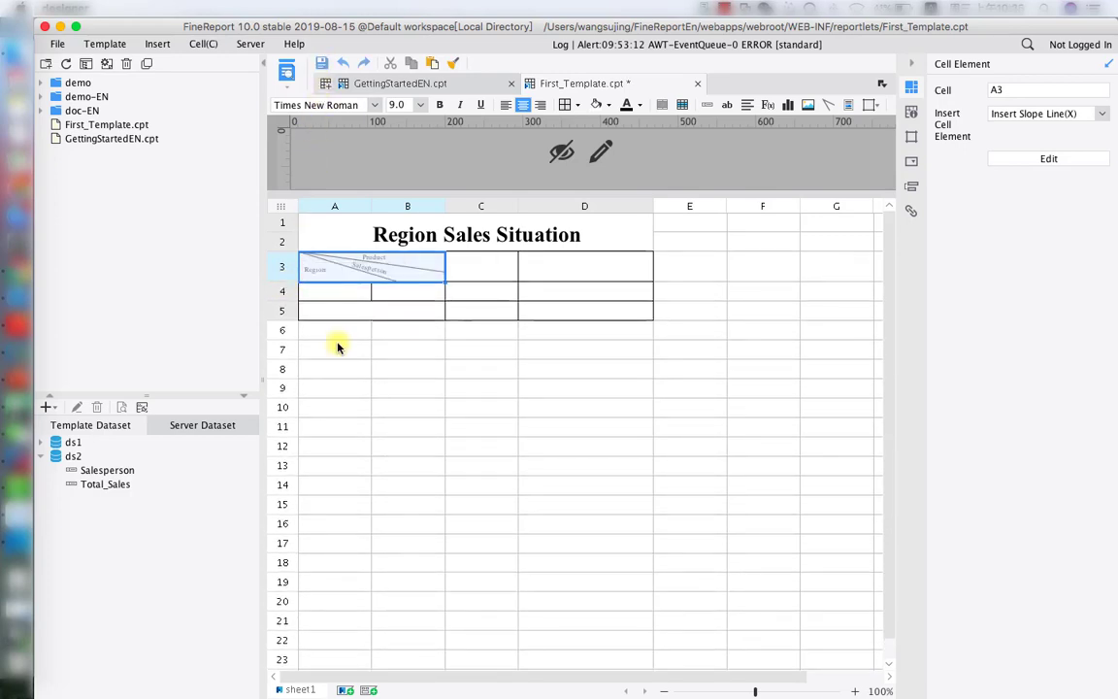
{"action": "left_click", "coordinate": [40, 442]}
{"action": "left_click_drag", "start_coordinate": [93, 457], "coordinate": [325, 292]}
{"action": "left_click_drag", "start_coordinate": [107, 469], "coordinate": [393, 292]}
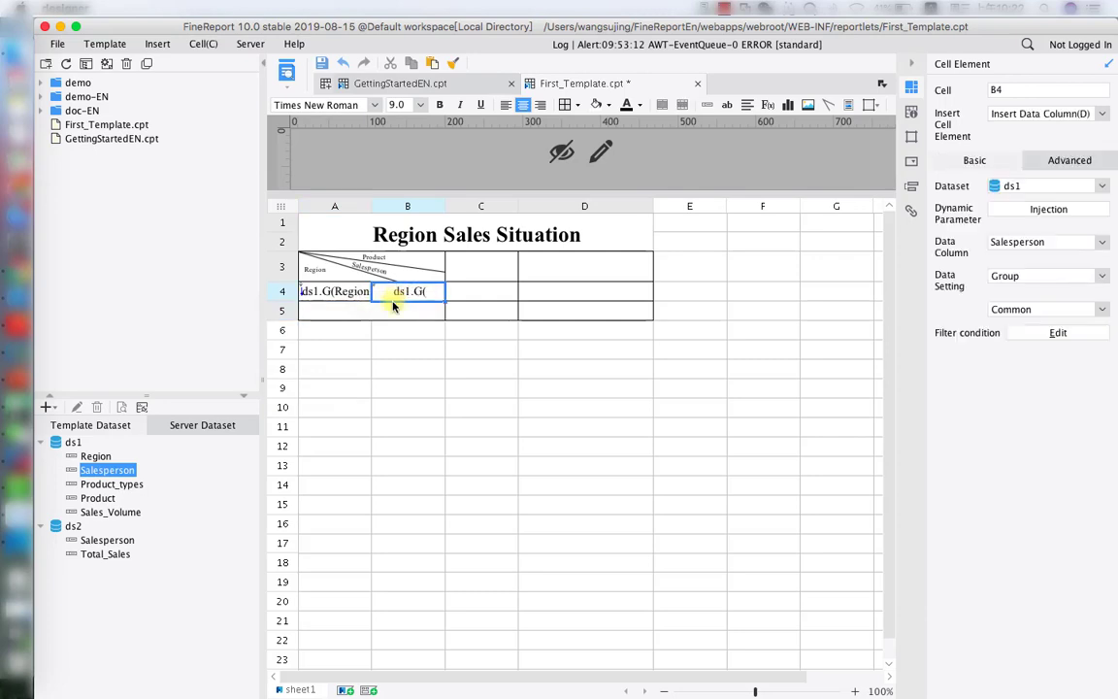
{"action": "left_click", "coordinate": [911, 112]}
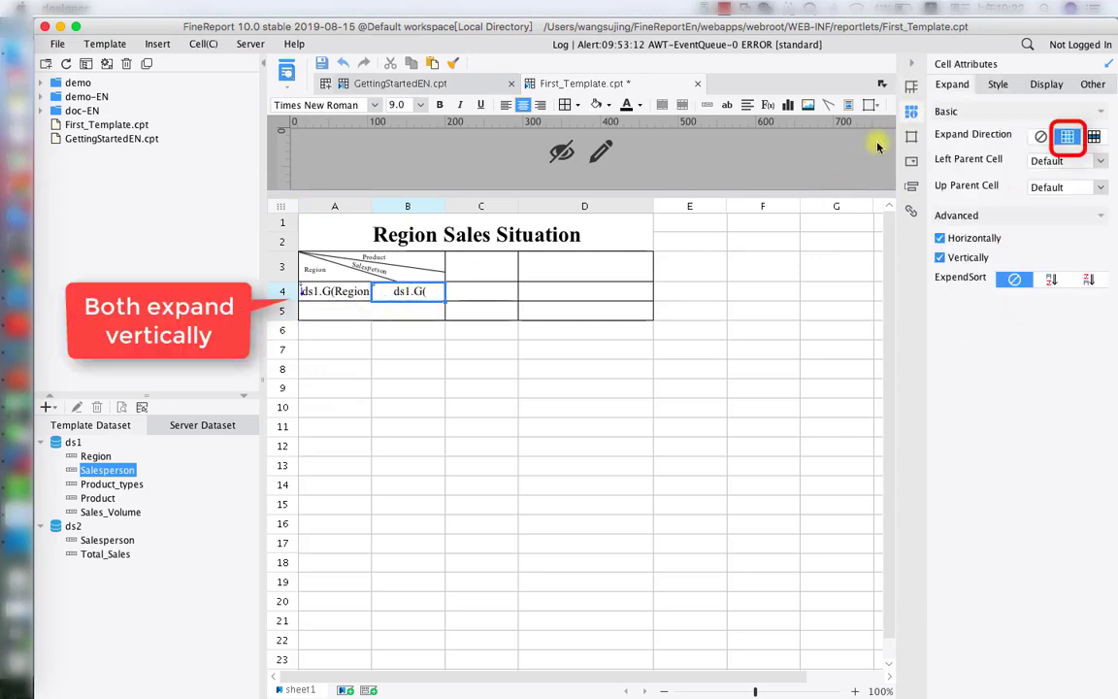
{"action": "left_click", "coordinate": [335, 294]}
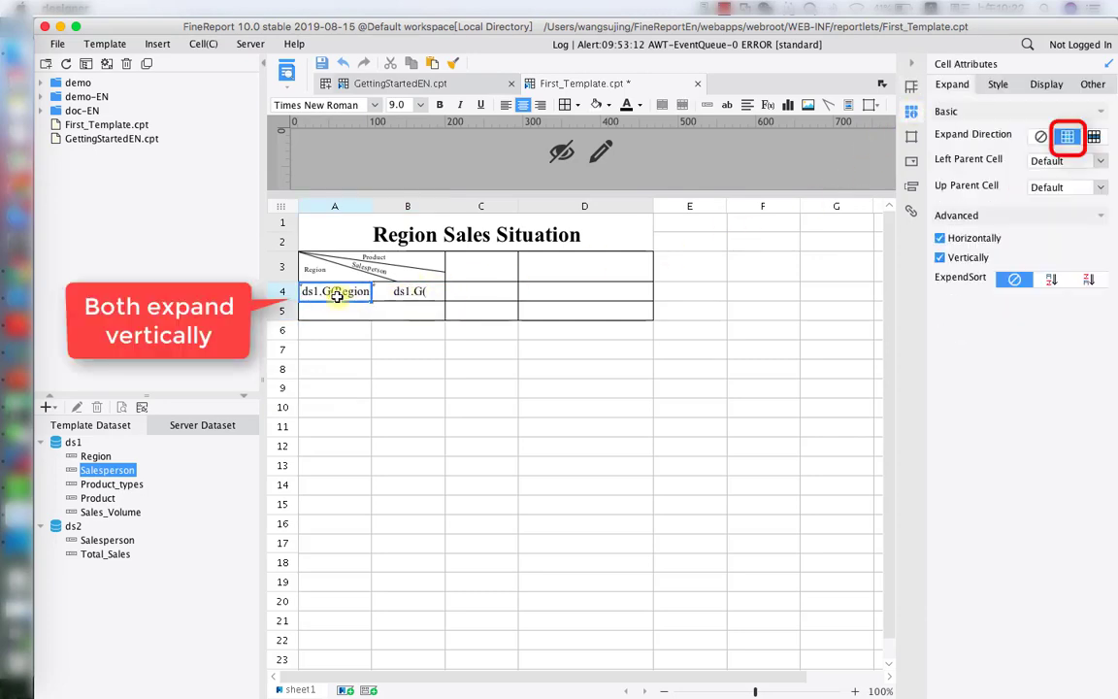
{"action": "left_click", "coordinate": [401, 291]}
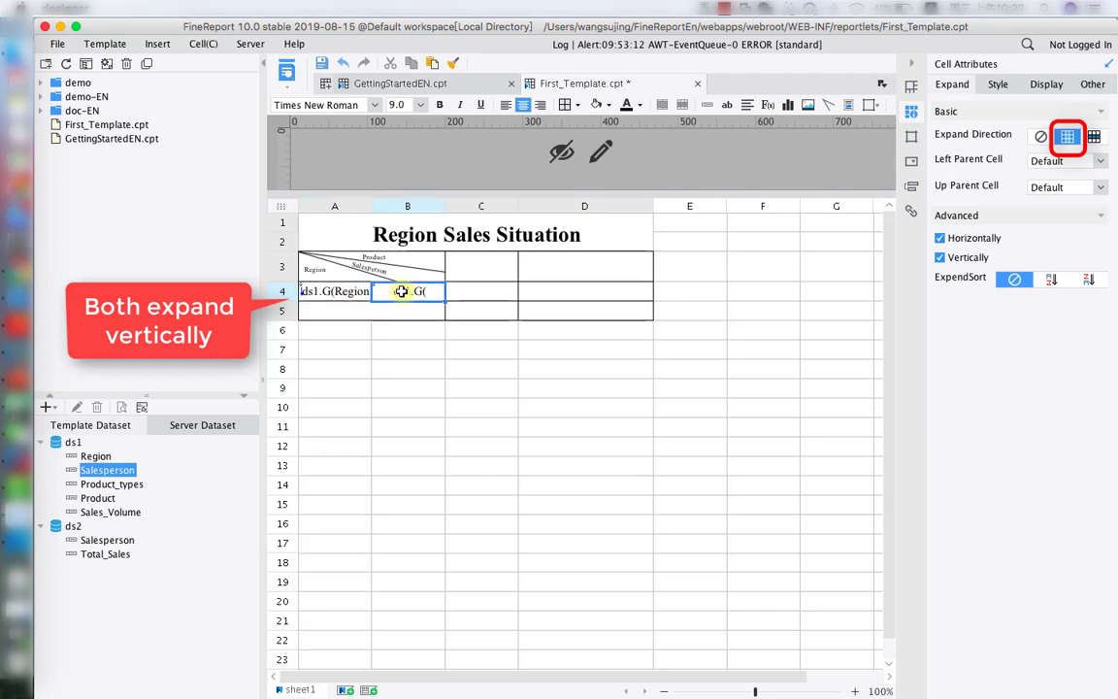
Place ds1's Product in C3 with horizontal expansion.
{"action": "mouse_move", "coordinate": [98, 498]}
{"action": "left_mouse_down"}
{"action": "mouse_move", "coordinate": [381, 358]}
{"action": "mouse_move", "coordinate": [460, 266]}
{"action": "mouse_move", "coordinate": [475, 272]}
{"action": "left_mouse_up"}
{"action": "left_click", "coordinate": [1094, 137]}
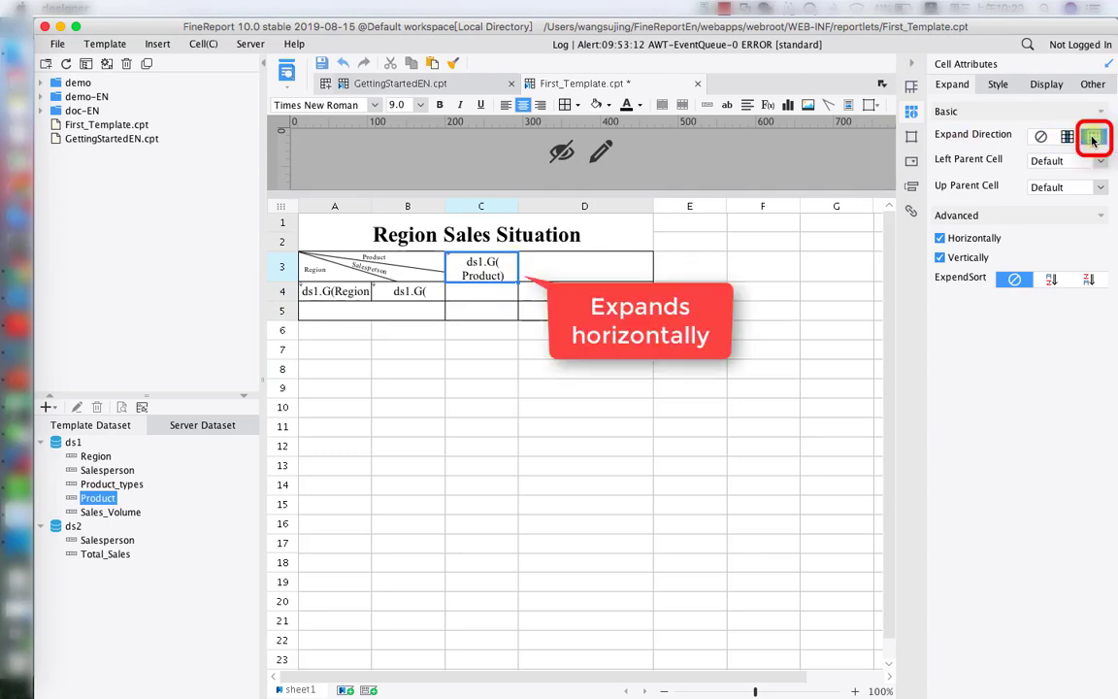
{"action": "left_click", "coordinate": [467, 294]}
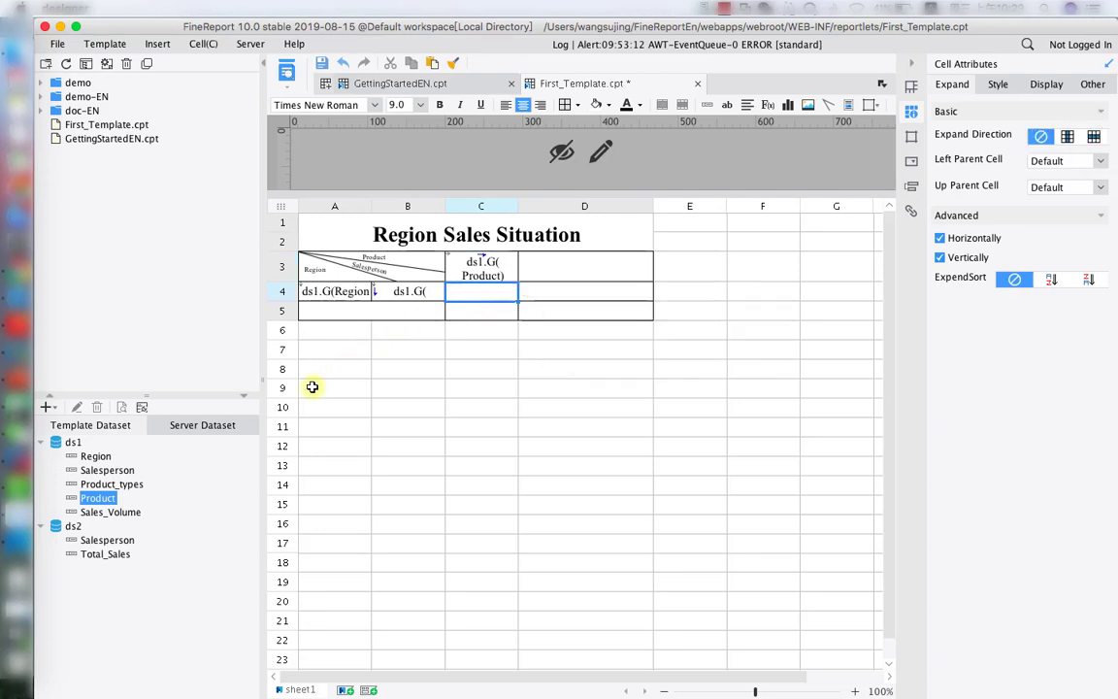
Put Sales_Volume in C4 with its data setting changed to Summary sum.
{"action": "left_click_drag", "start_coordinate": [123, 514], "coordinate": [482, 295]}
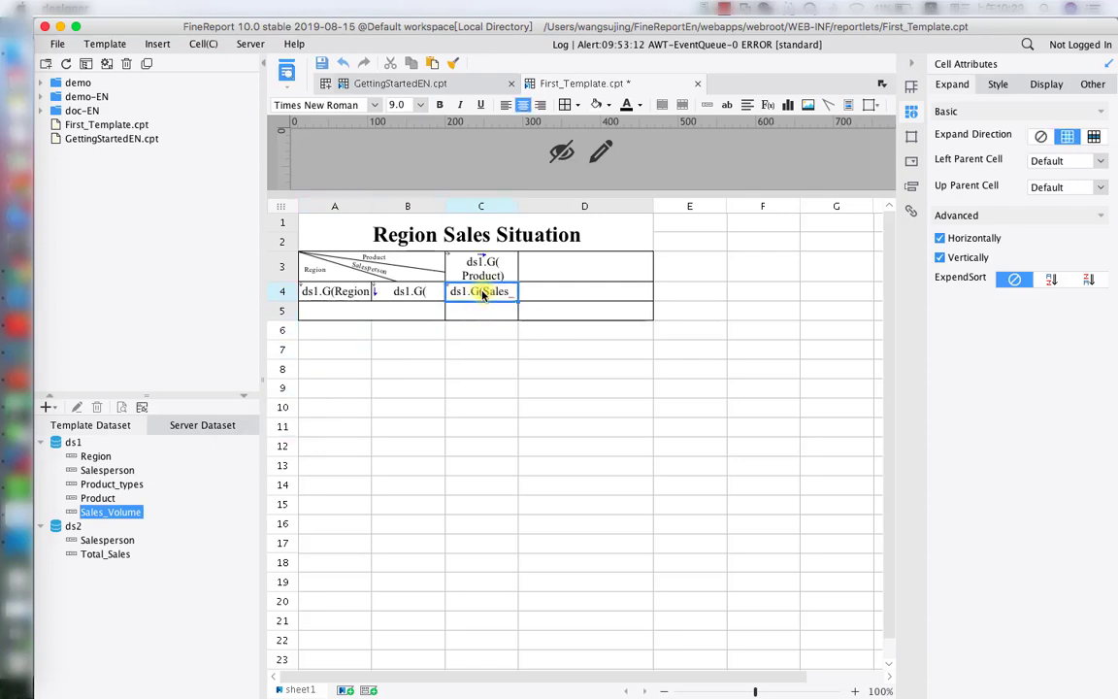
{"action": "left_click", "coordinate": [912, 88]}
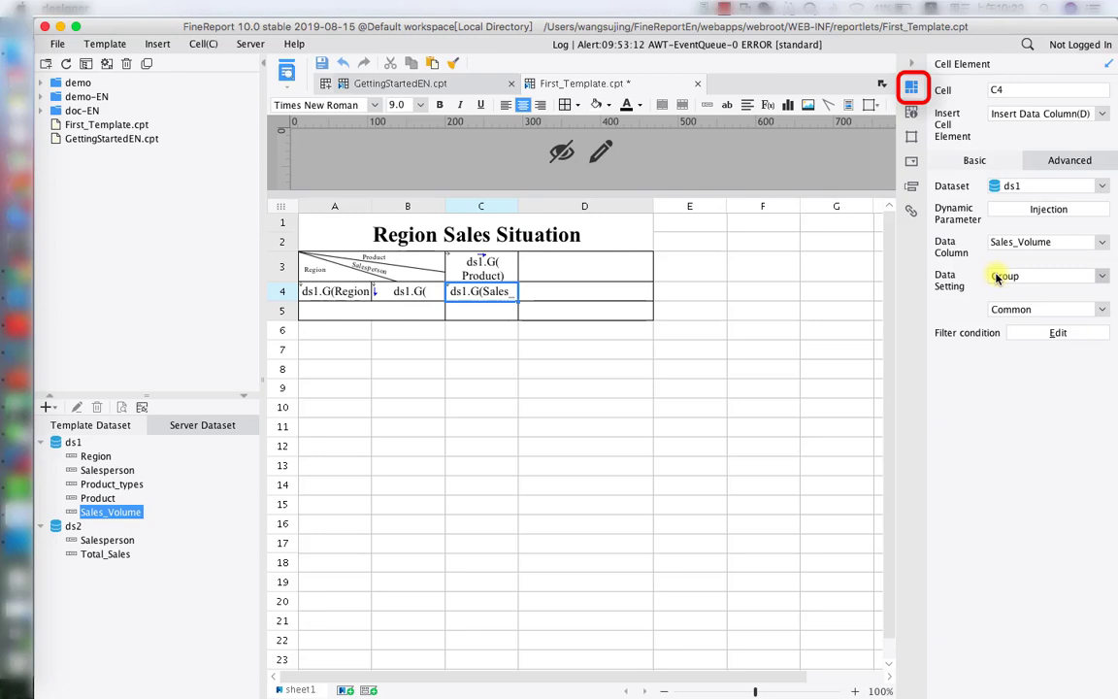
{"action": "left_click", "coordinate": [1103, 277]}
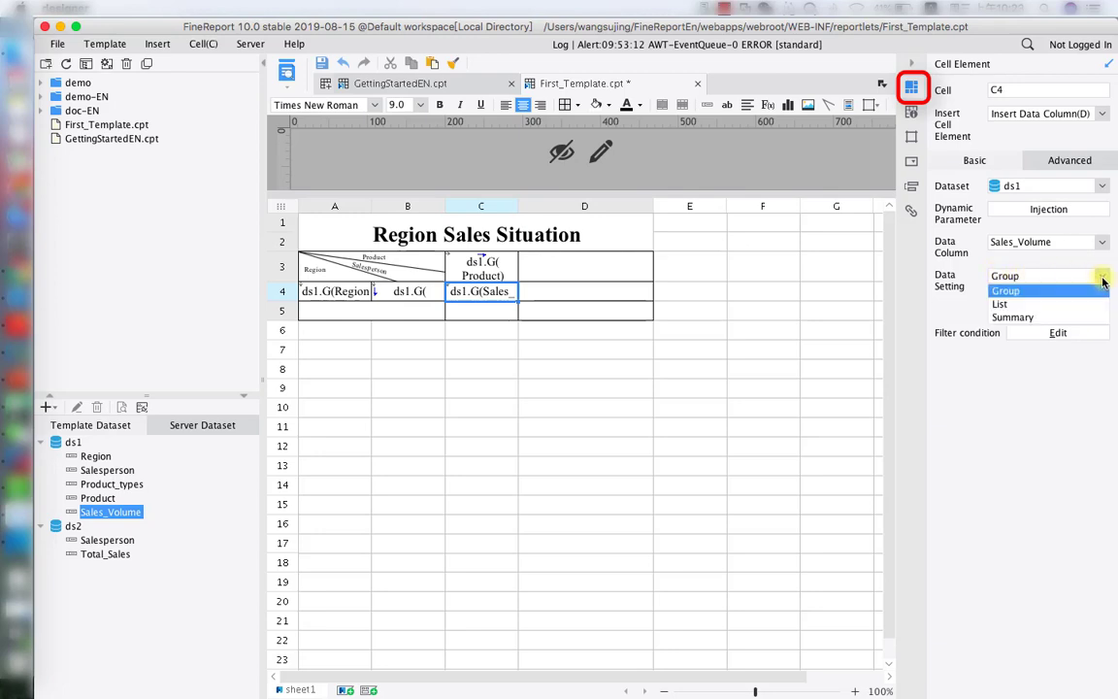
{"action": "left_click", "coordinate": [1058, 317]}
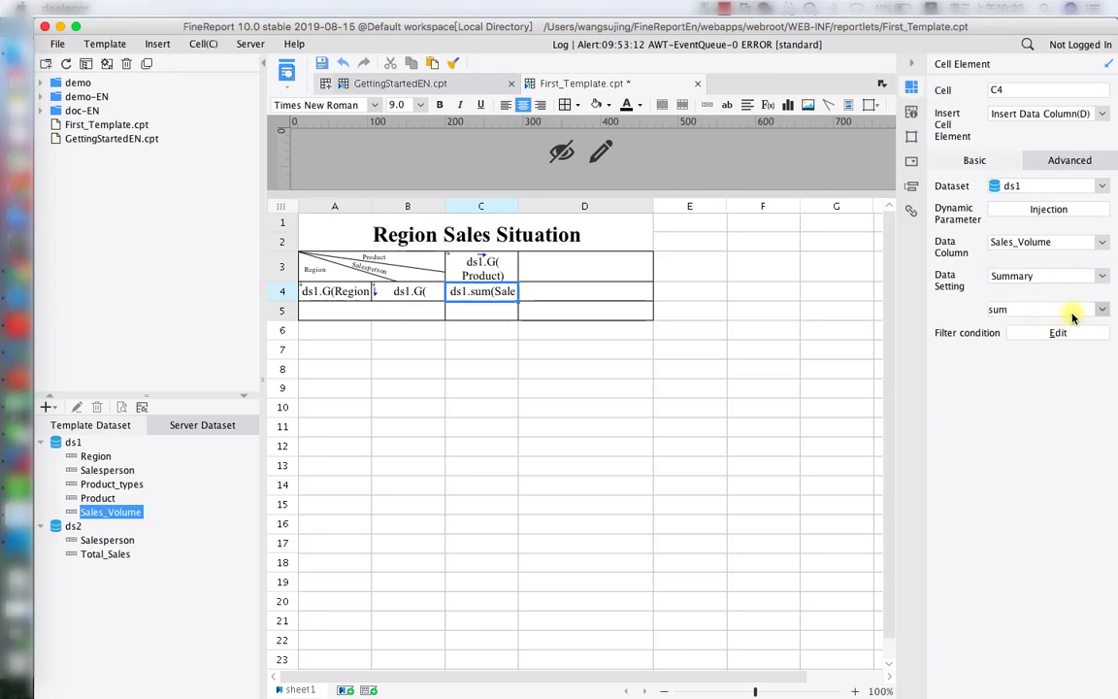
{"action": "left_click", "coordinate": [377, 314]}
Label A5 'Total' and give C5 the formula =sum(C4).
{"action": "type", "text": "T"}
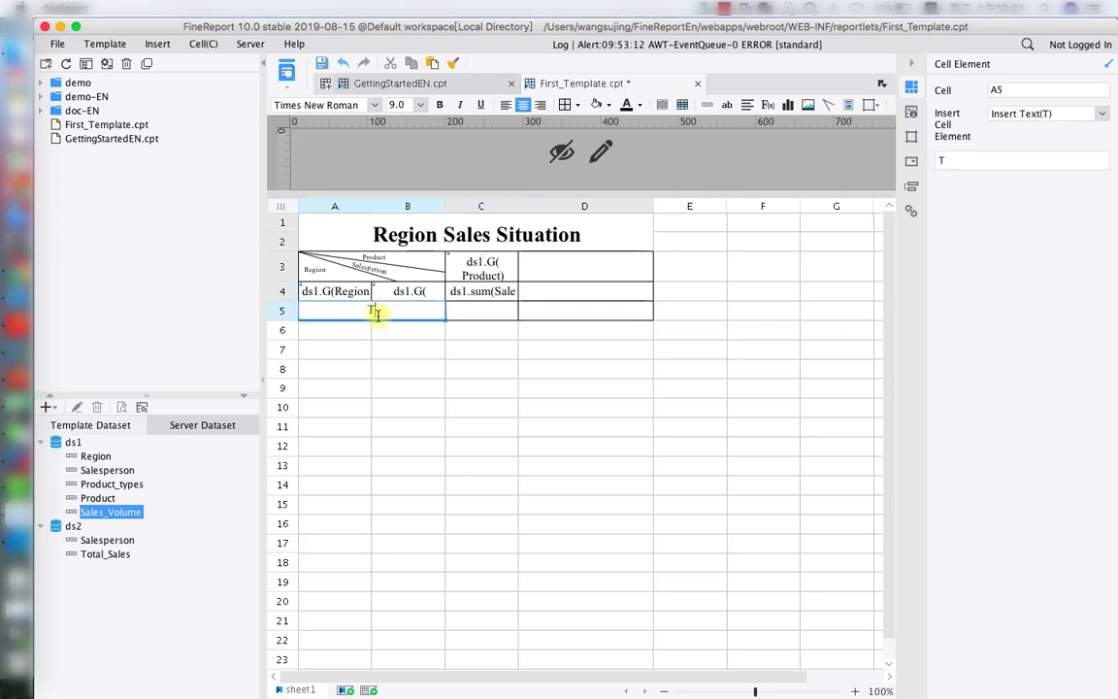
{"action": "type", "text": "otal"}
{"action": "left_click", "coordinate": [461, 309]}
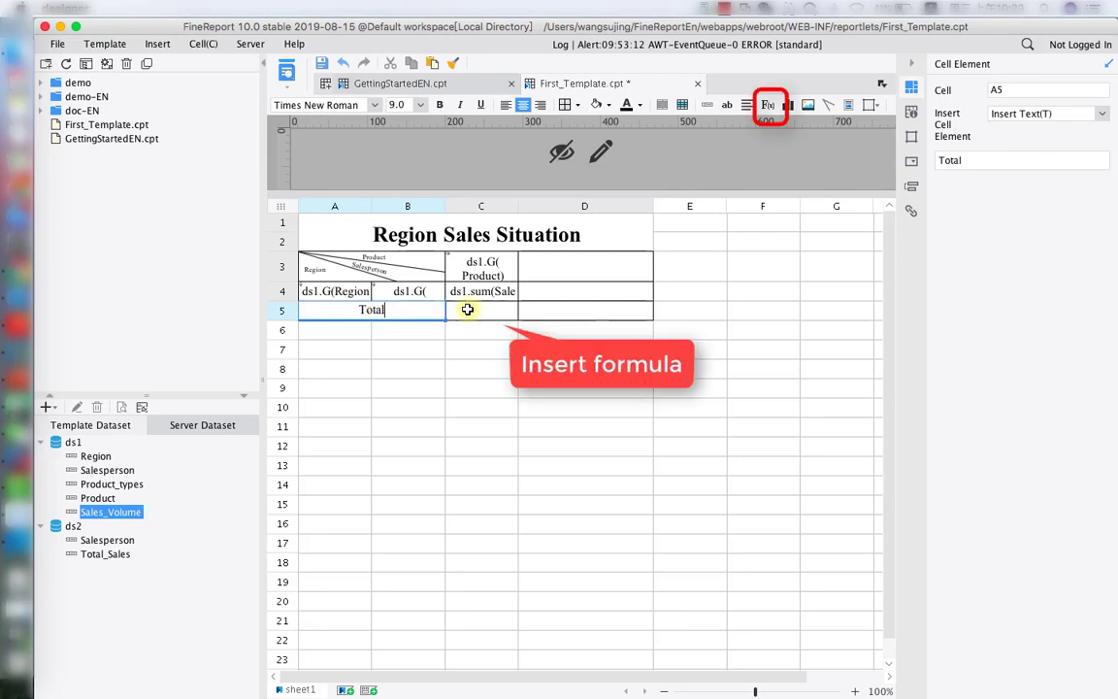
{"action": "left_click", "coordinate": [768, 104]}
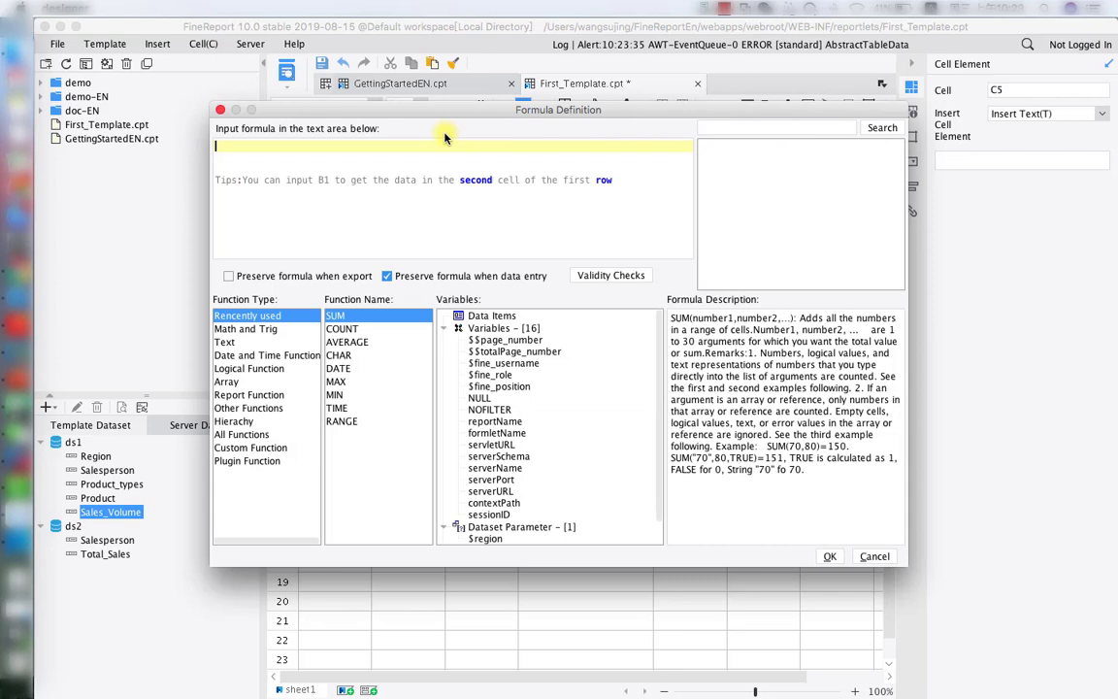
{"action": "type", "text": "="}
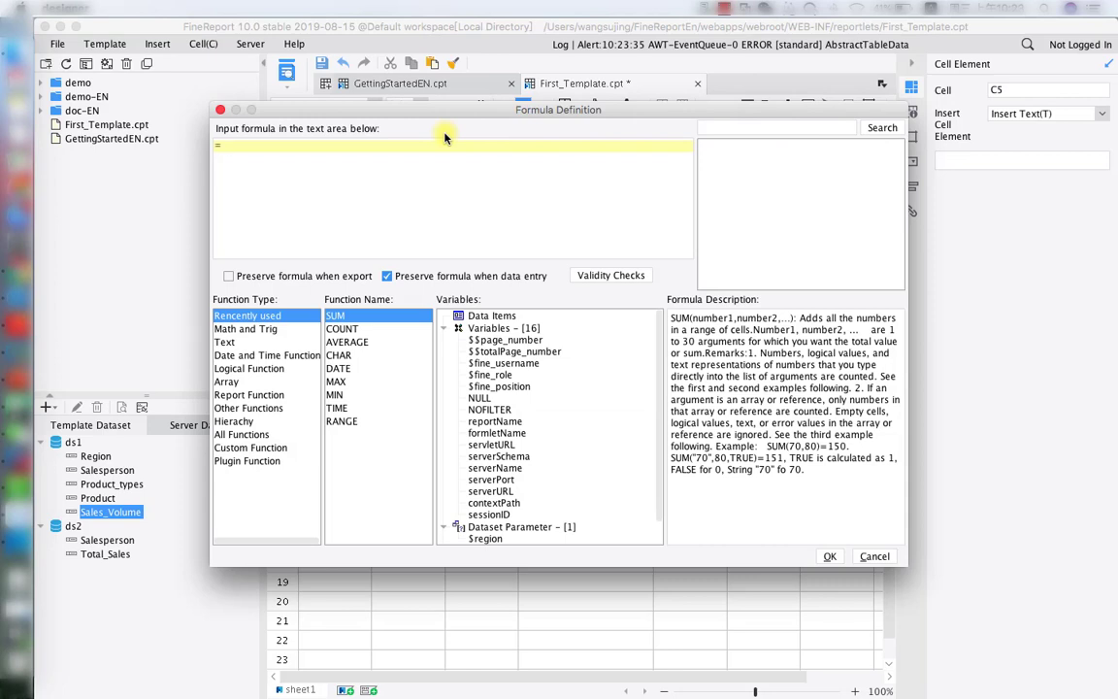
{"action": "type", "text": "sum"}
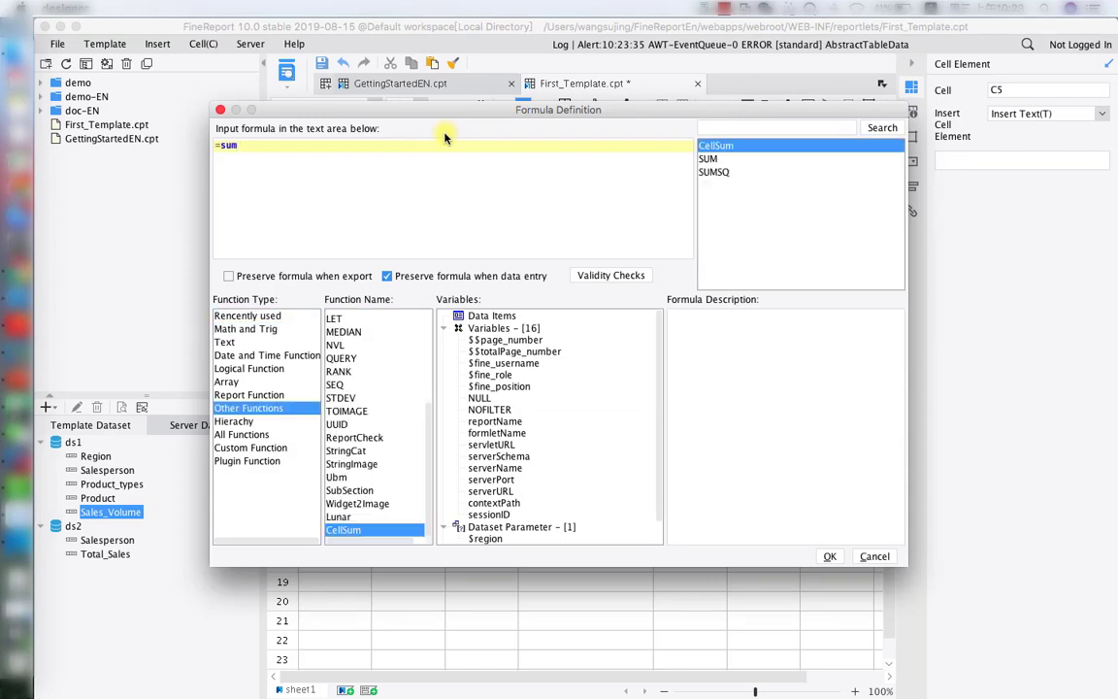
{"action": "type", "text": "()"}
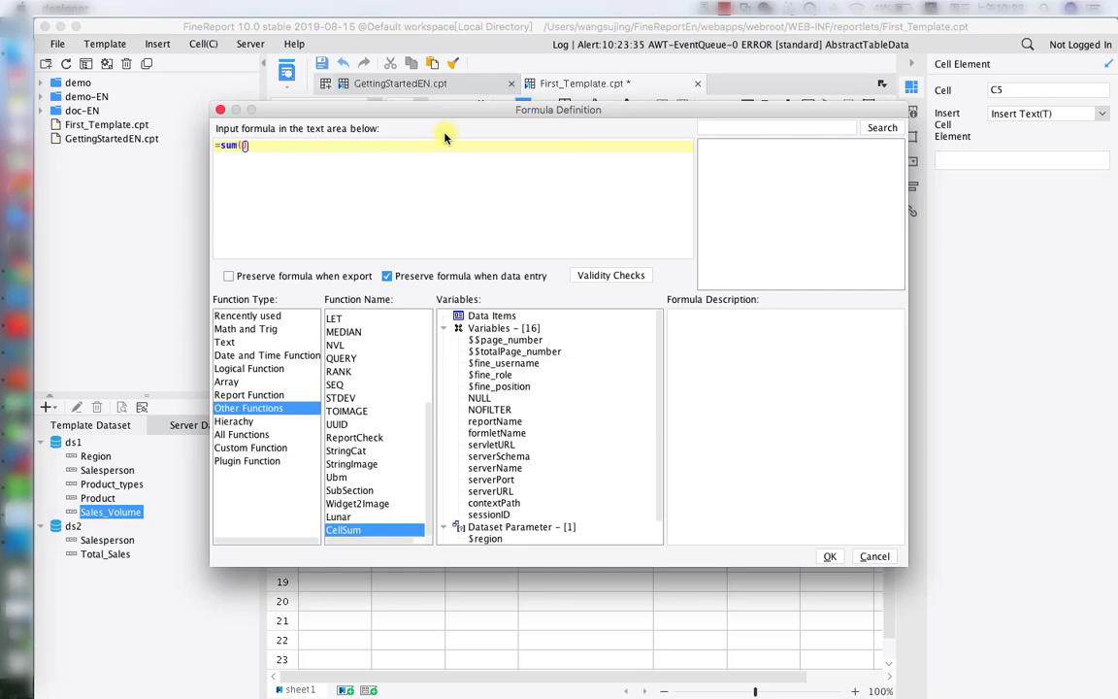
{"action": "type", "text": "C4"}
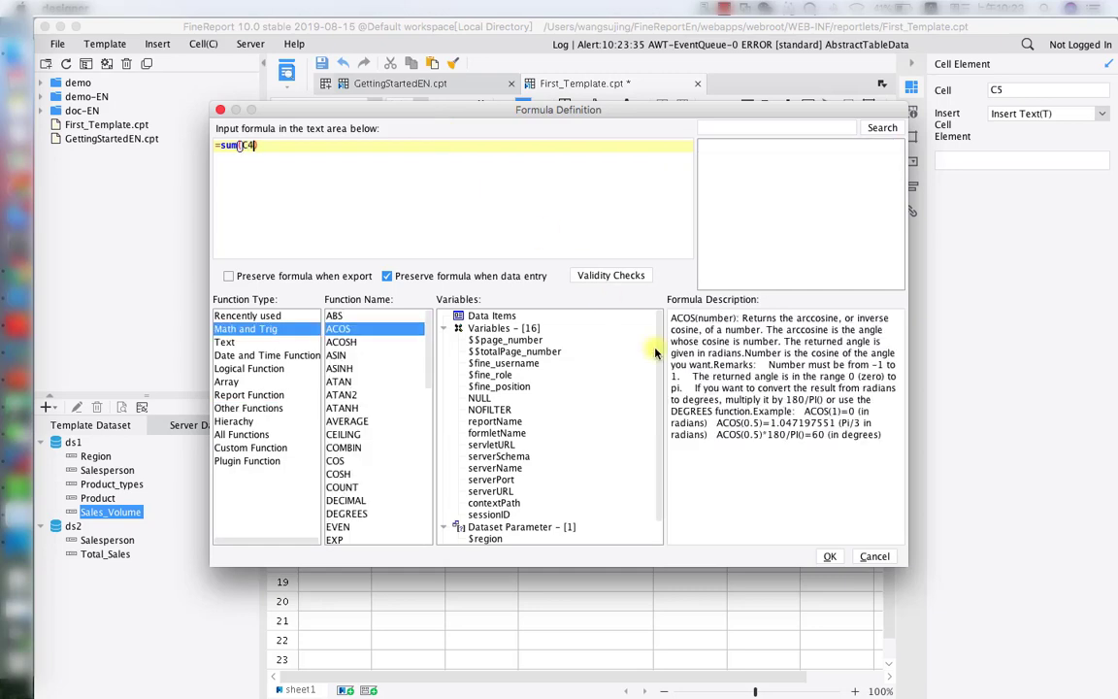
{"action": "left_click", "coordinate": [827, 555]}
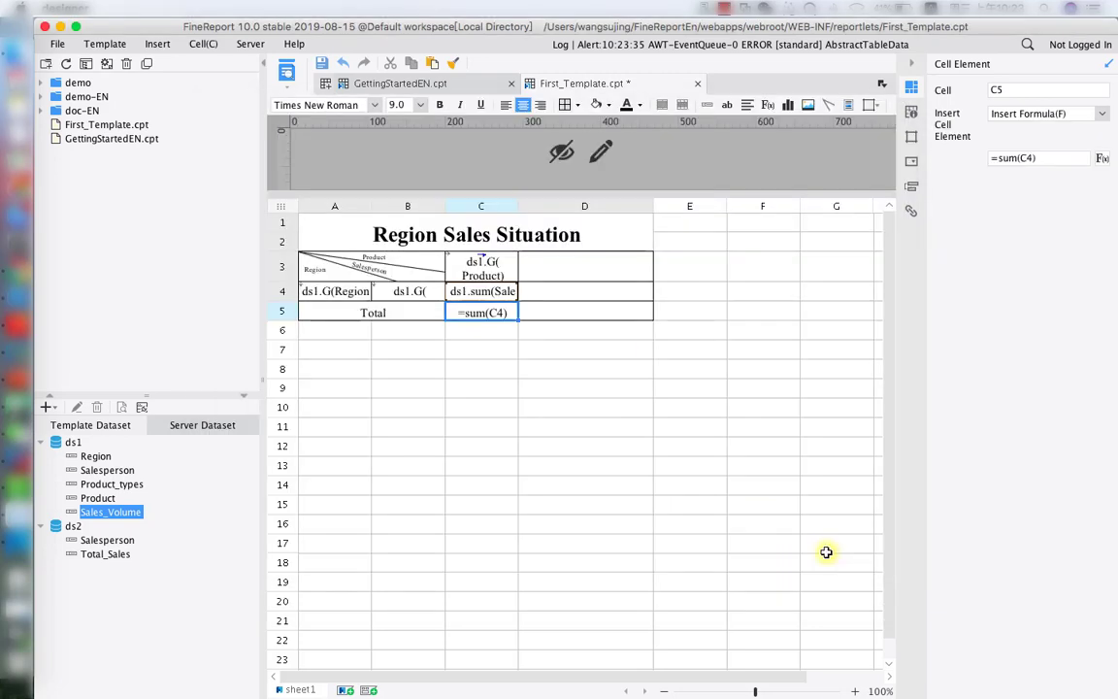
{"action": "double_click", "coordinate": [594, 268]}
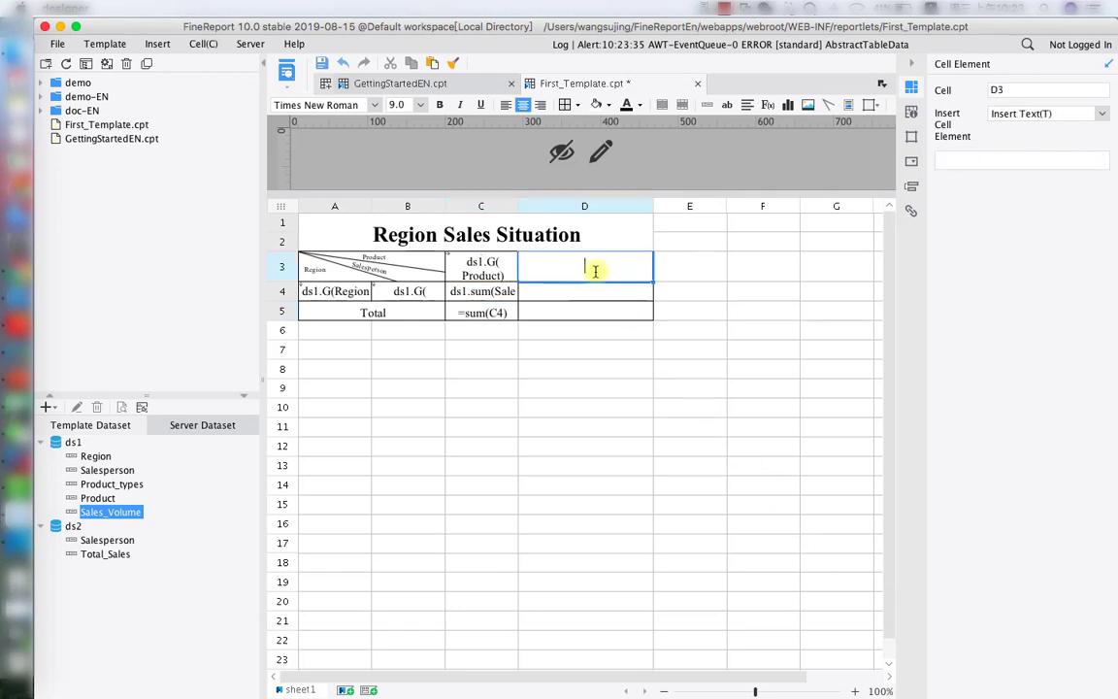
Title column D 'Total Sales' and place ds2's Total_Sales field in D4.
{"action": "type", "text": "Total"}
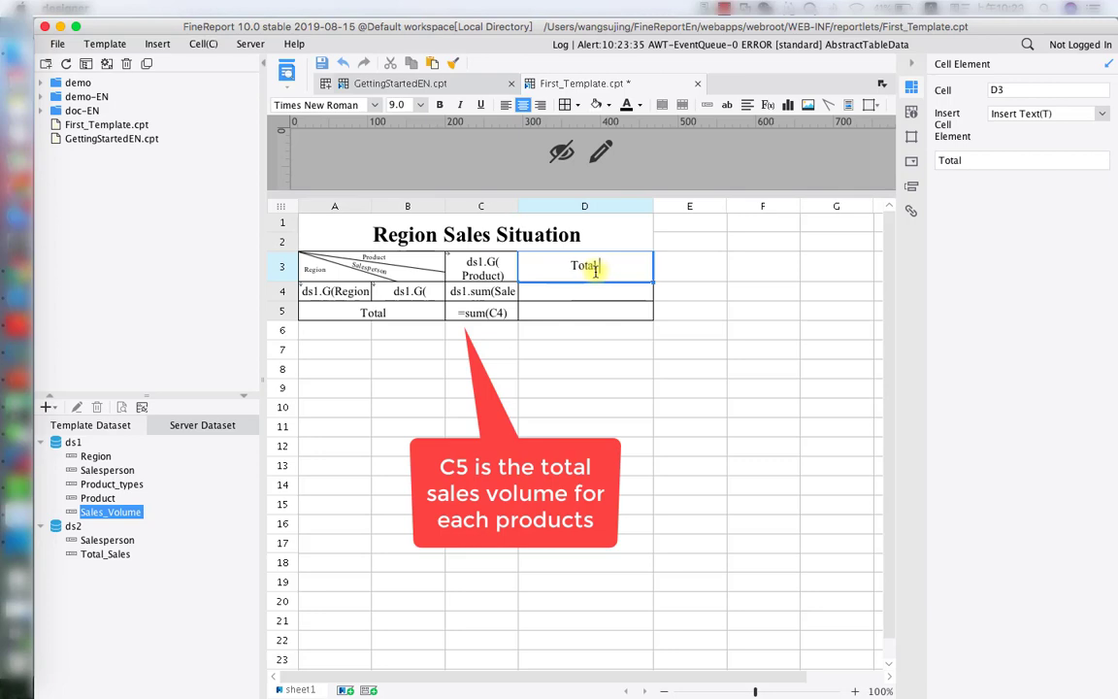
{"action": "type", "text": " Sales"}
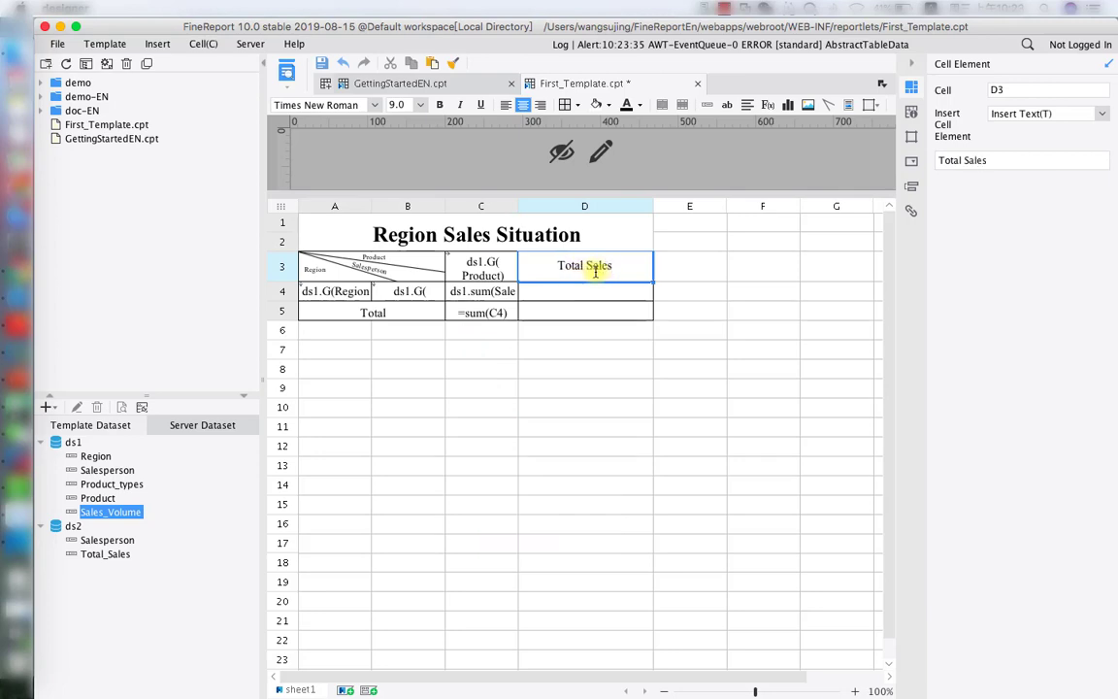
{"action": "left_click", "coordinate": [589, 291]}
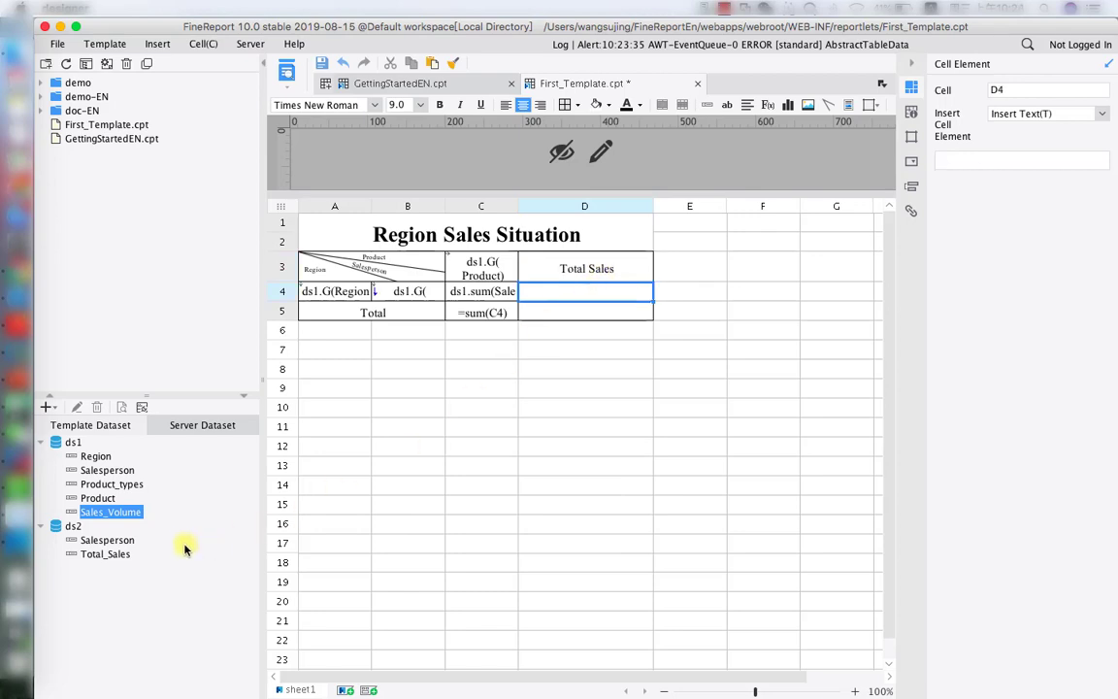
{"action": "left_click", "coordinate": [113, 554]}
{"action": "left_click_drag", "start_coordinate": [115, 560], "coordinate": [589, 292]}
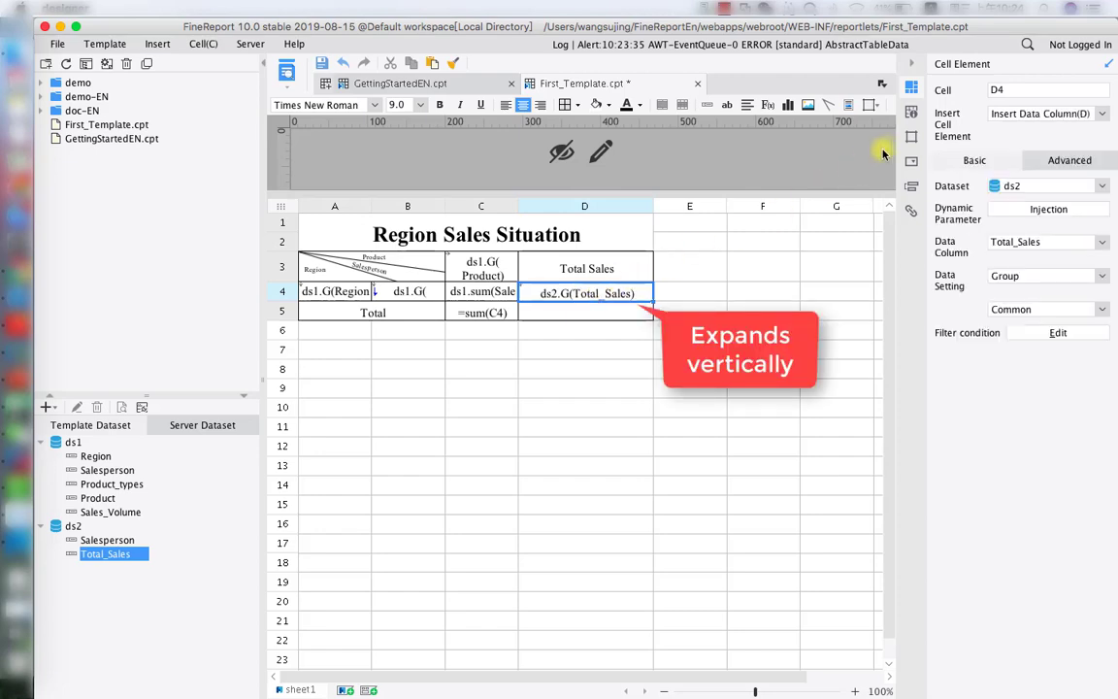
{"action": "left_click", "coordinate": [912, 113]}
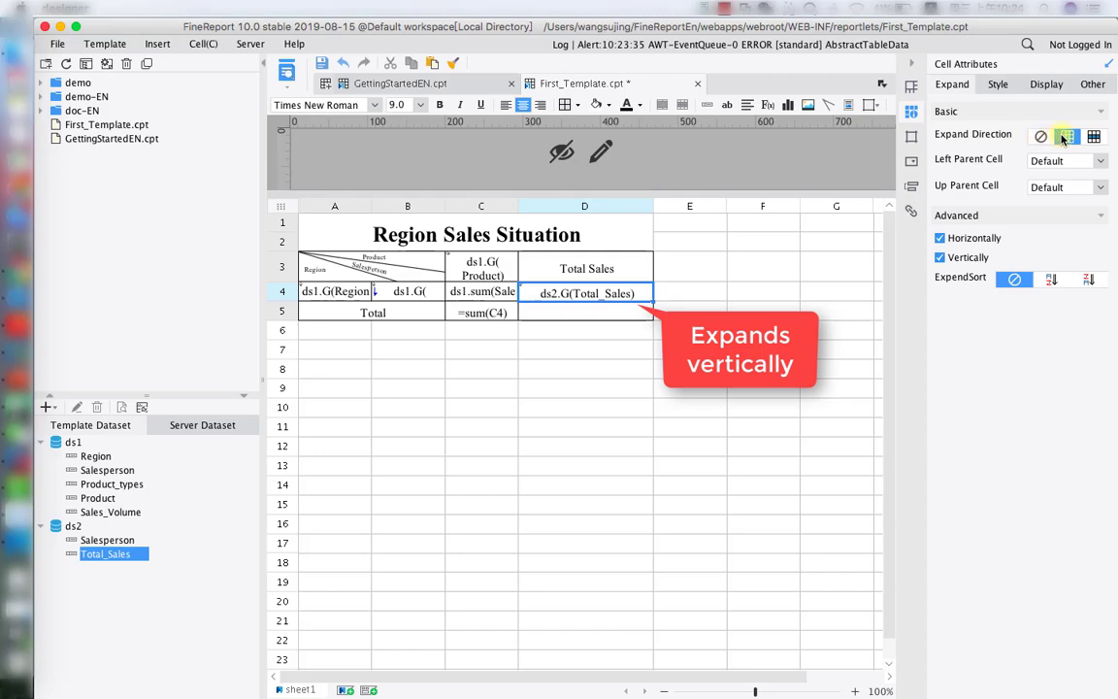
{"action": "left_click", "coordinate": [587, 312]}
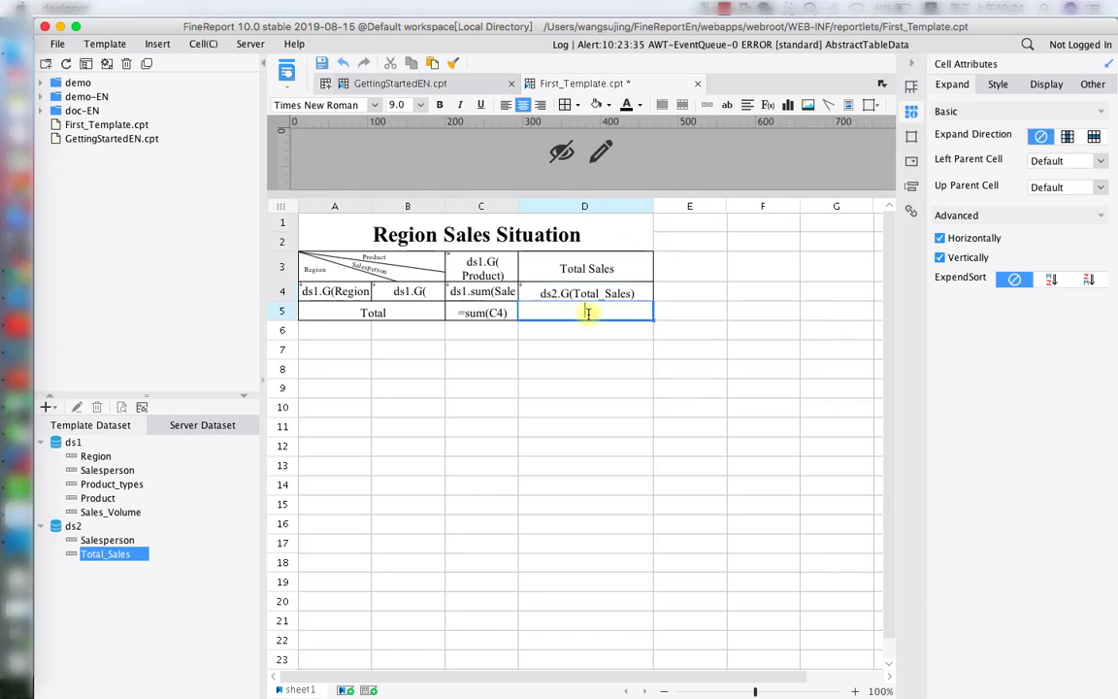
Give D5 the formula =sum(D4).
{"action": "left_click", "coordinate": [690, 103]}
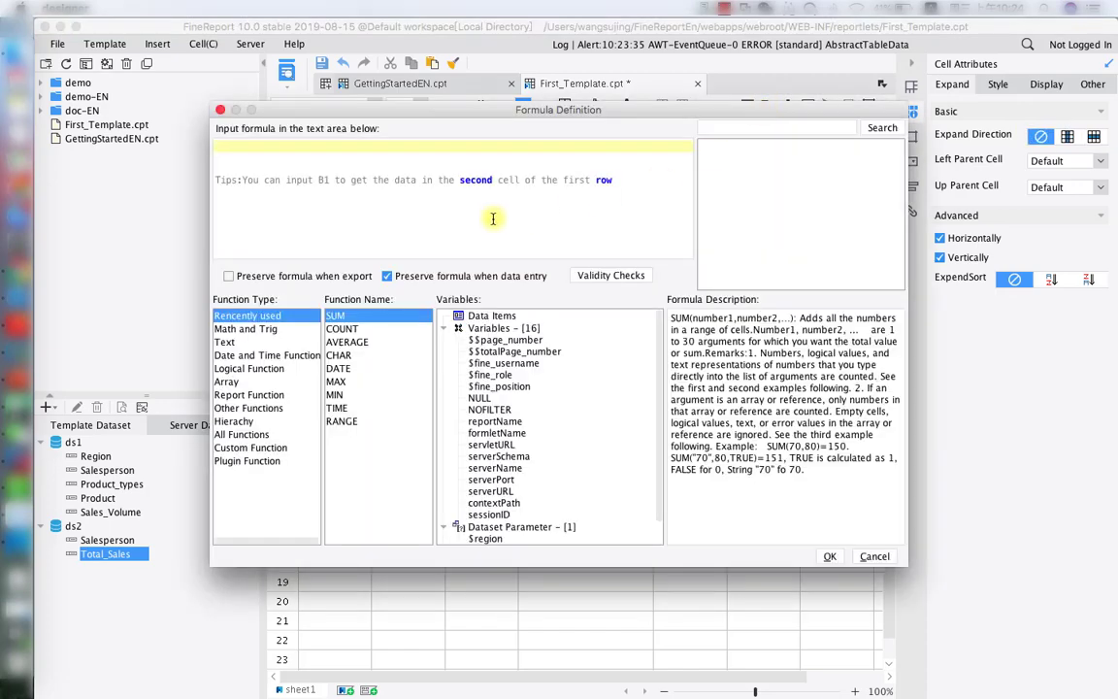
{"action": "type", "text": "=su"}
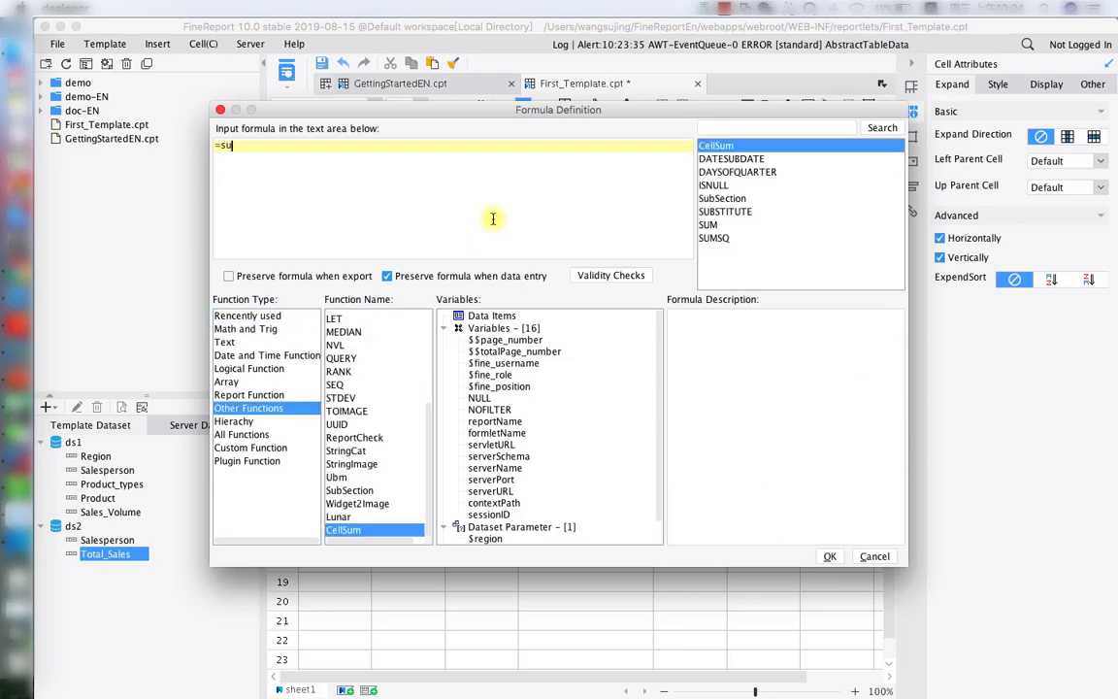
{"action": "type", "text": "m(D4"}
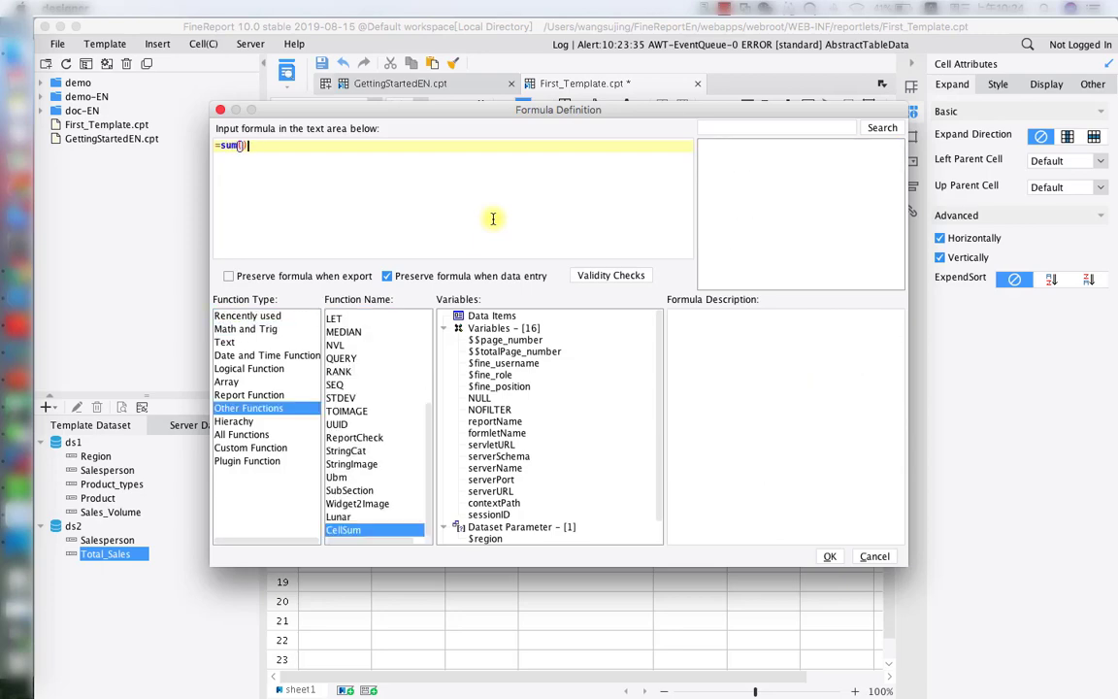
{"action": "type", "text": ")"}
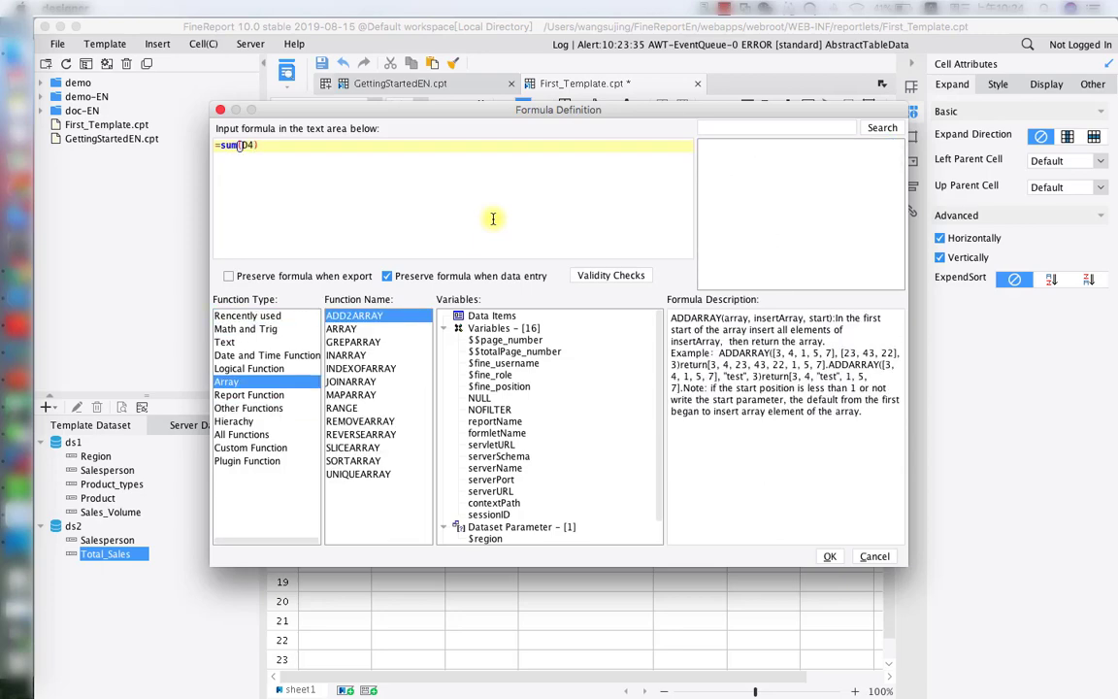
{"action": "left_click", "coordinate": [826, 555]}
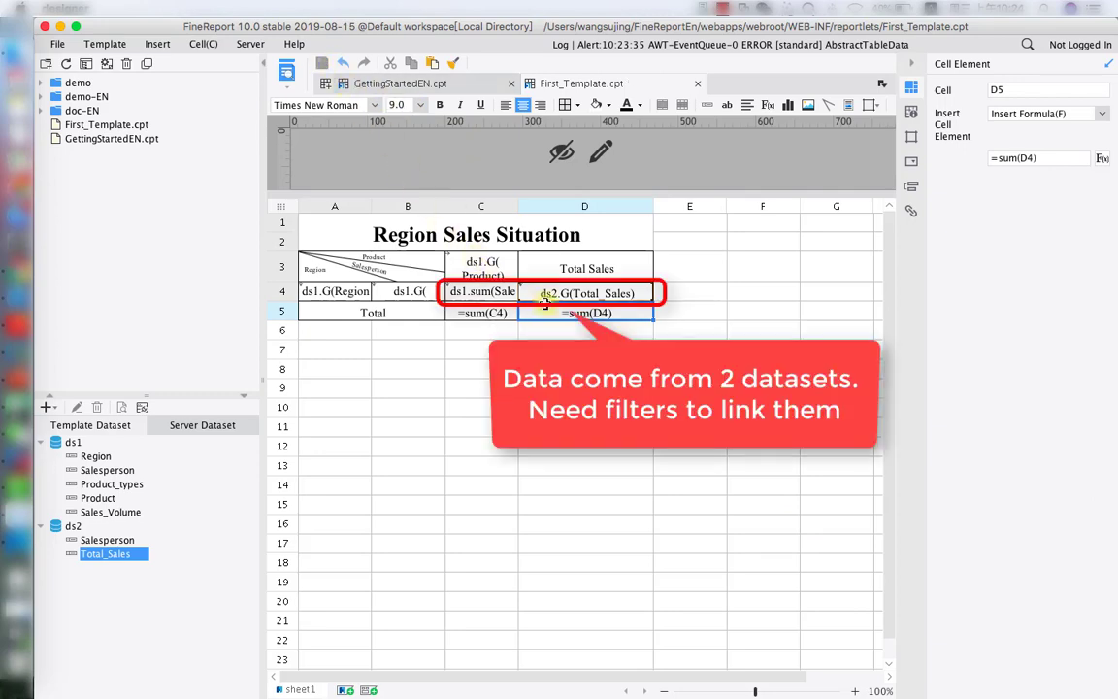
Add a filter on D4 so Salesperson equals ds1's Salesperson column.
{"action": "left_click", "coordinate": [469, 291]}
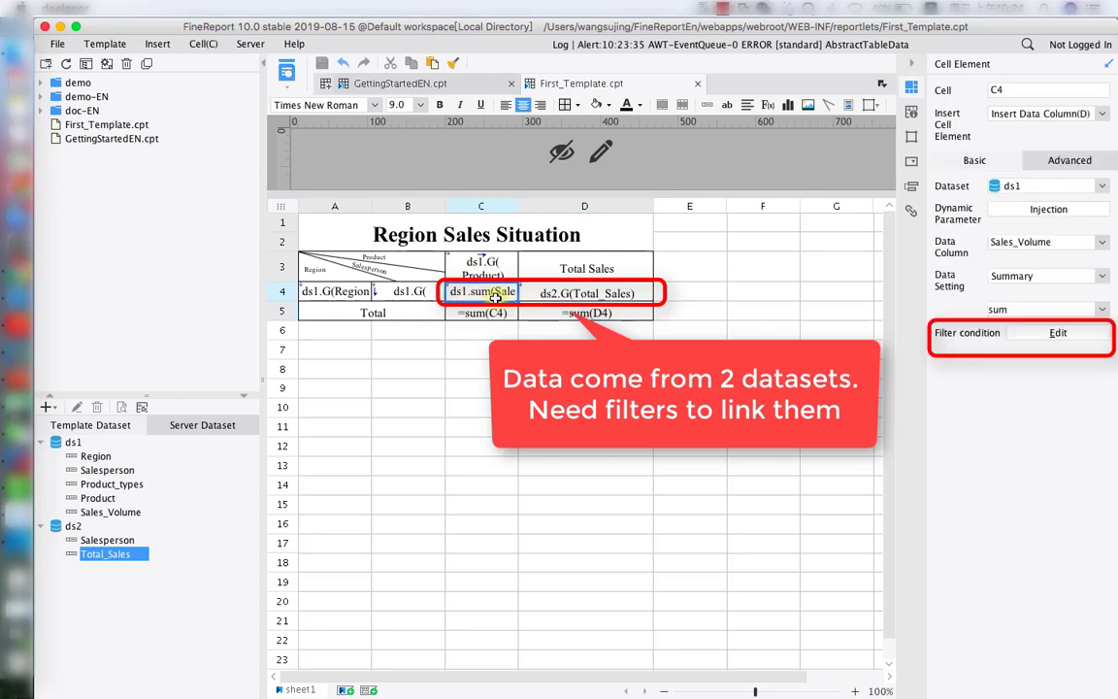
{"action": "left_click", "coordinate": [562, 294]}
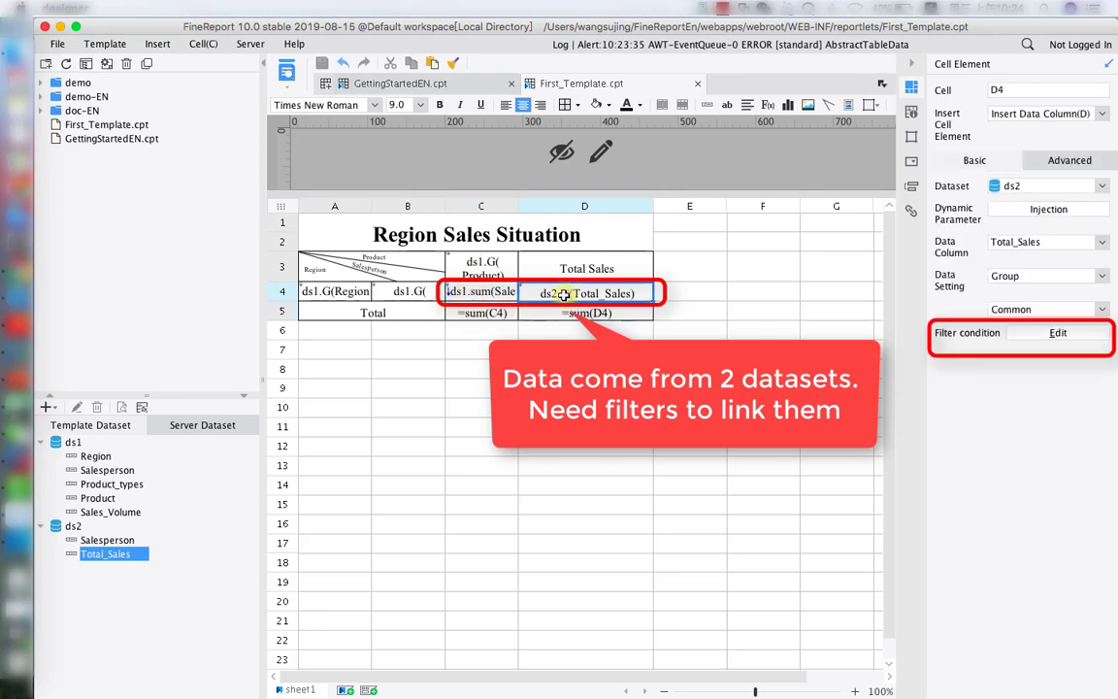
{"action": "left_click", "coordinate": [1031, 334]}
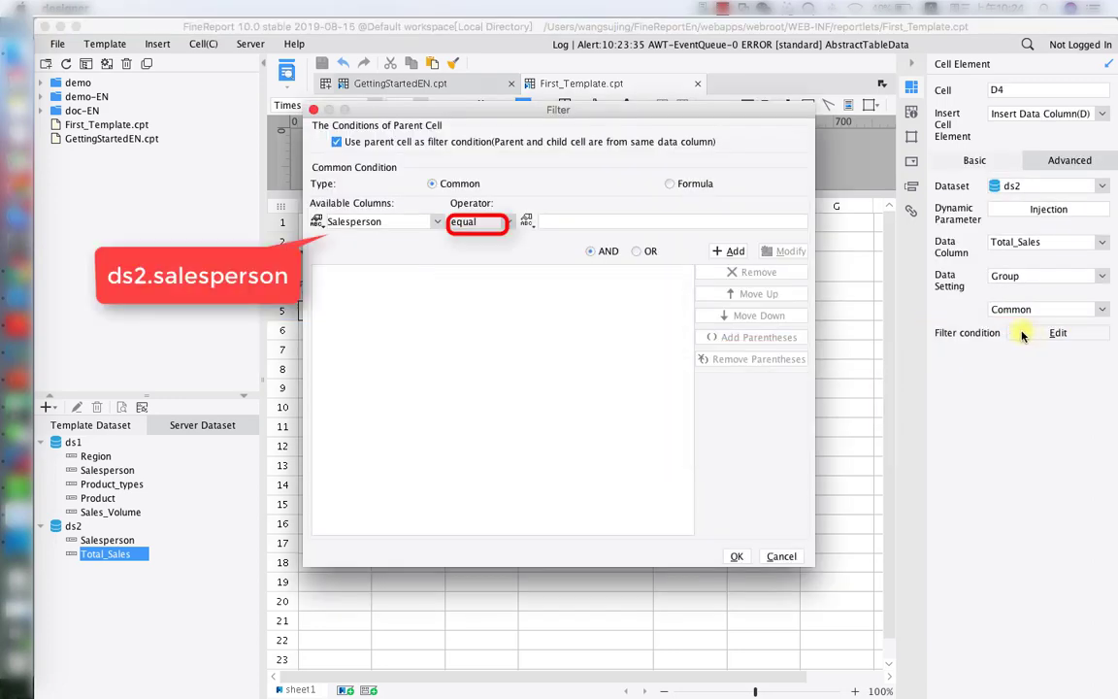
{"action": "left_click", "coordinate": [529, 223]}
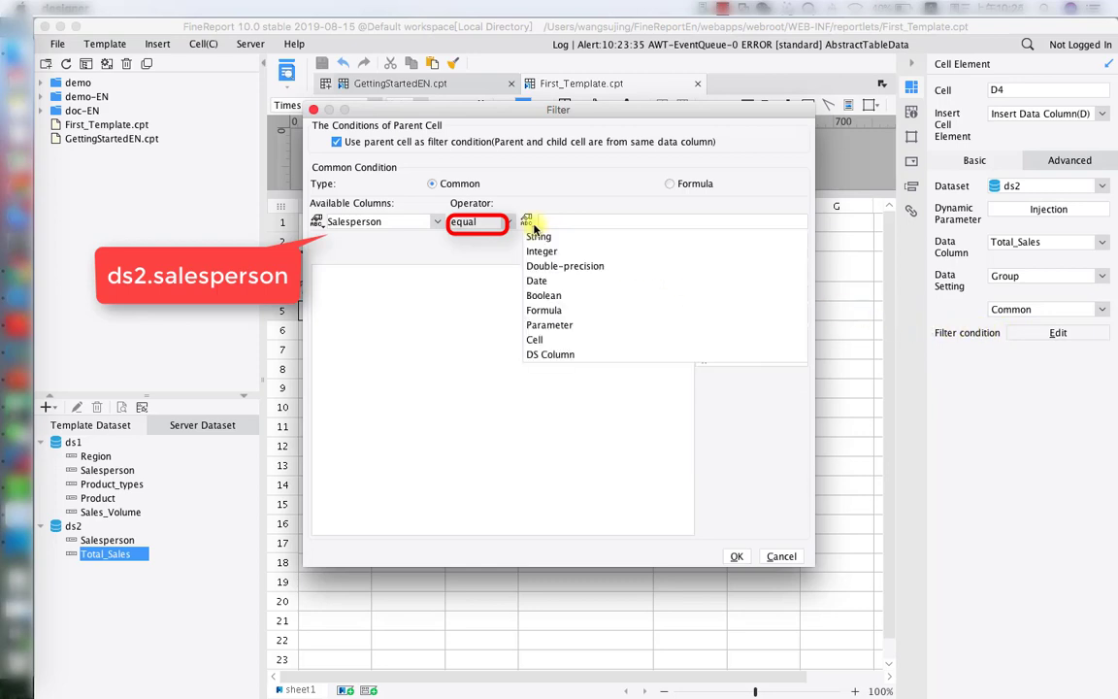
{"action": "left_click", "coordinate": [563, 355]}
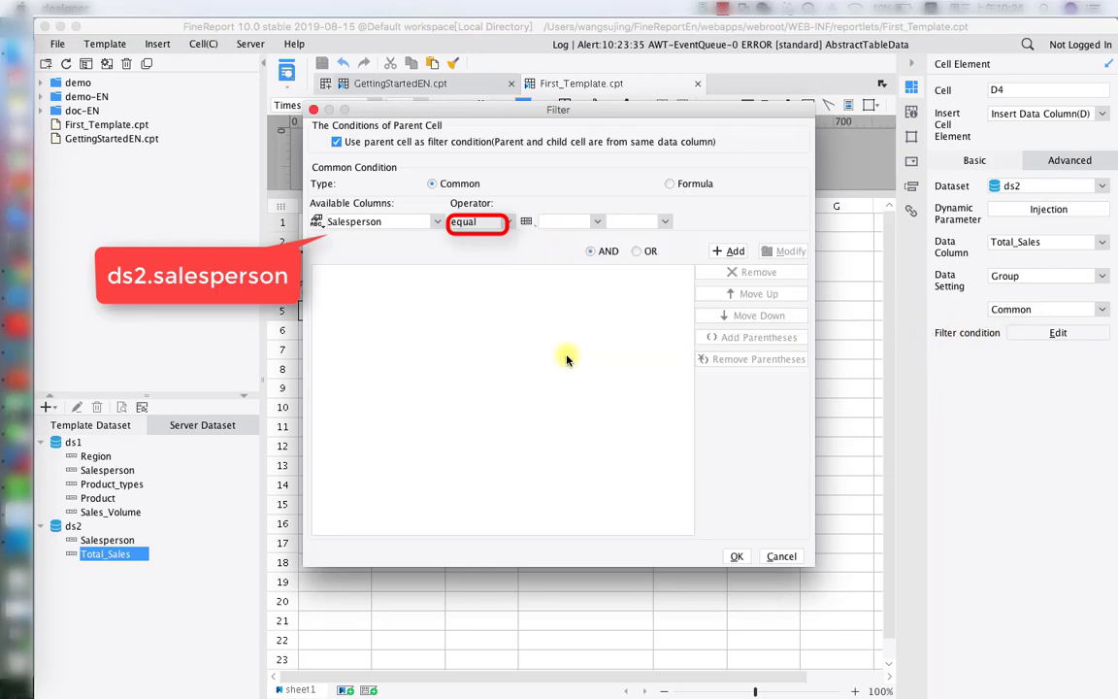
{"action": "left_click", "coordinate": [570, 221]}
{"action": "left_click", "coordinate": [524, 239]}
{"action": "left_click", "coordinate": [664, 222]}
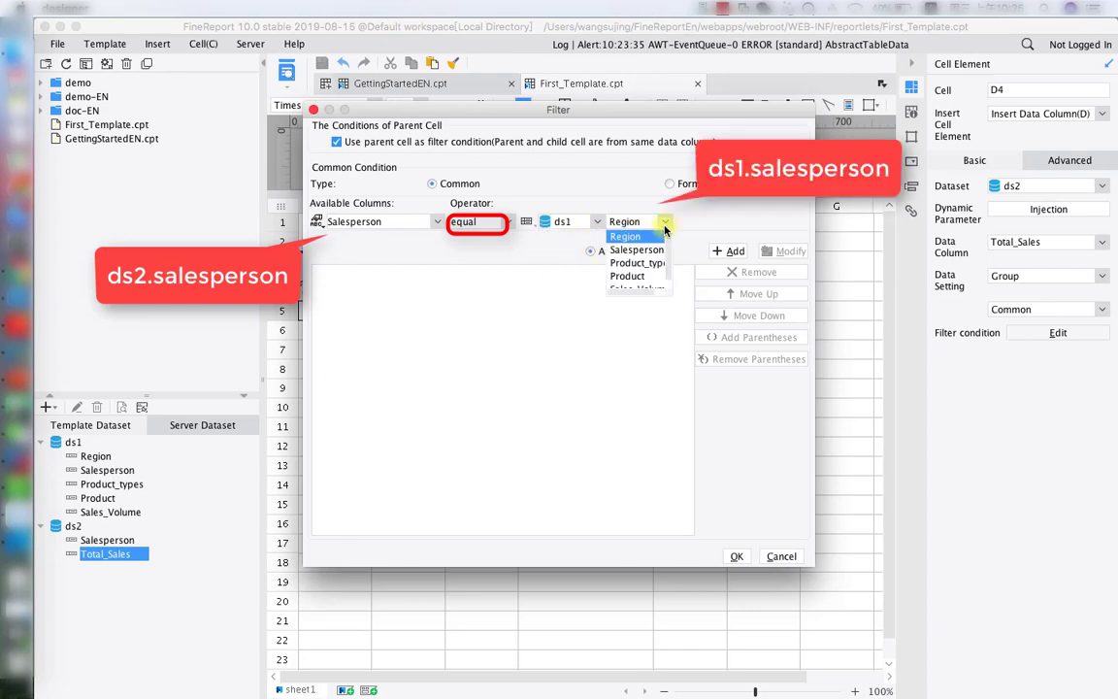
{"action": "left_click", "coordinate": [637, 250]}
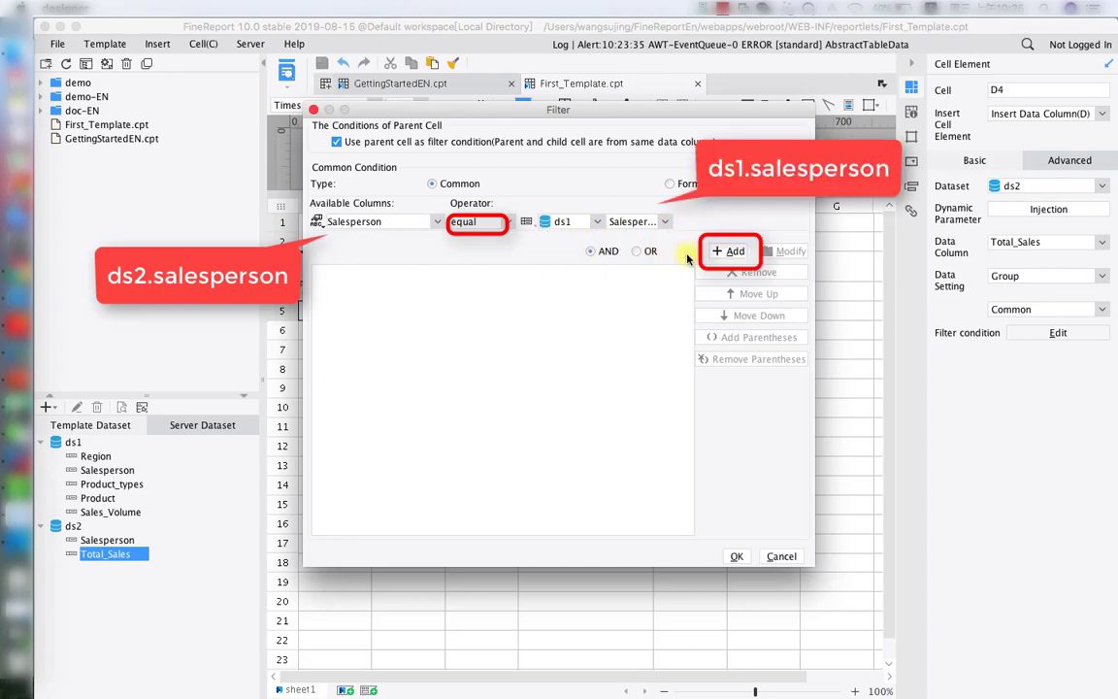
{"action": "left_click", "coordinate": [729, 251]}
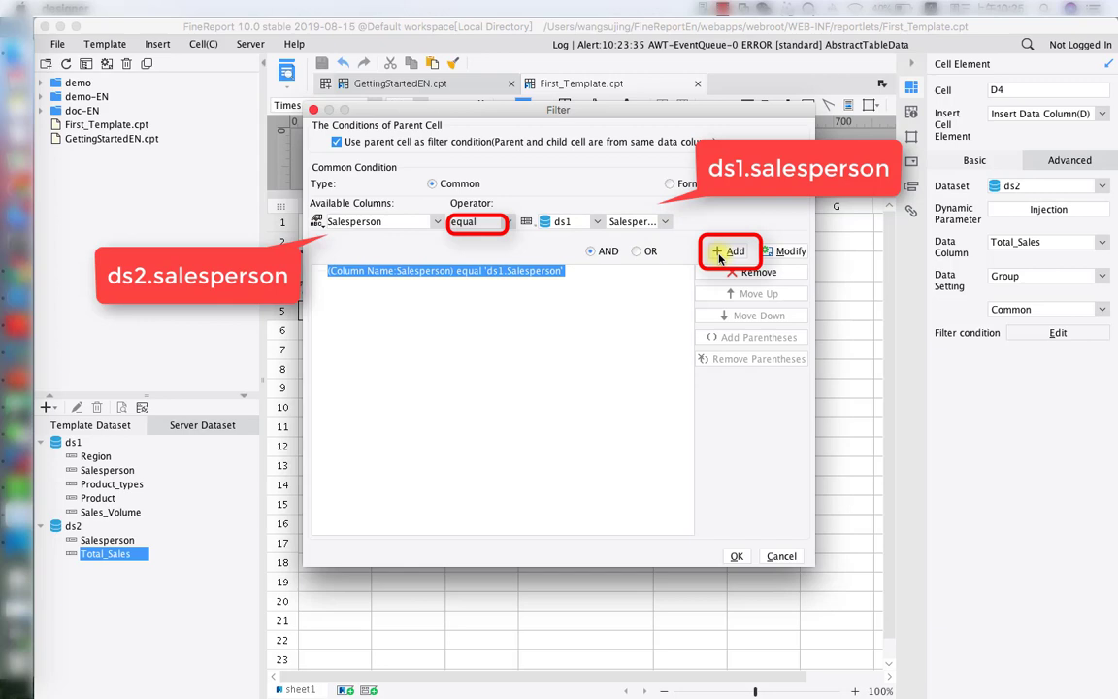
{"action": "left_click", "coordinate": [736, 556]}
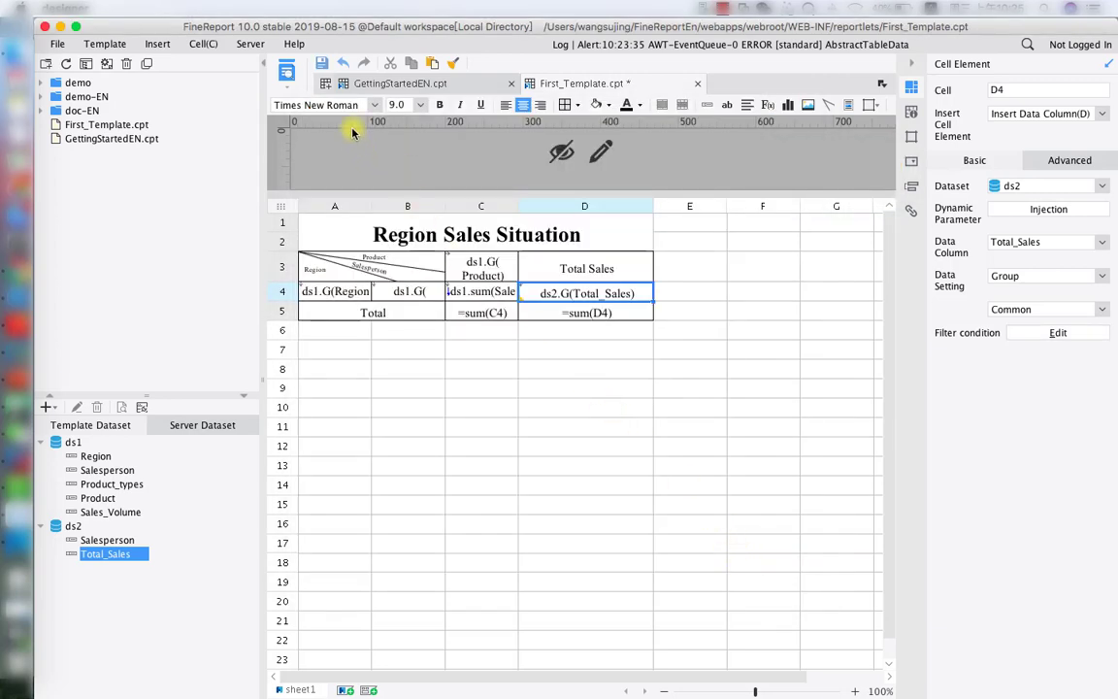
Add all parameter widgets to the pane and make the region control a drop-down box.
{"action": "left_click", "coordinate": [599, 153]}
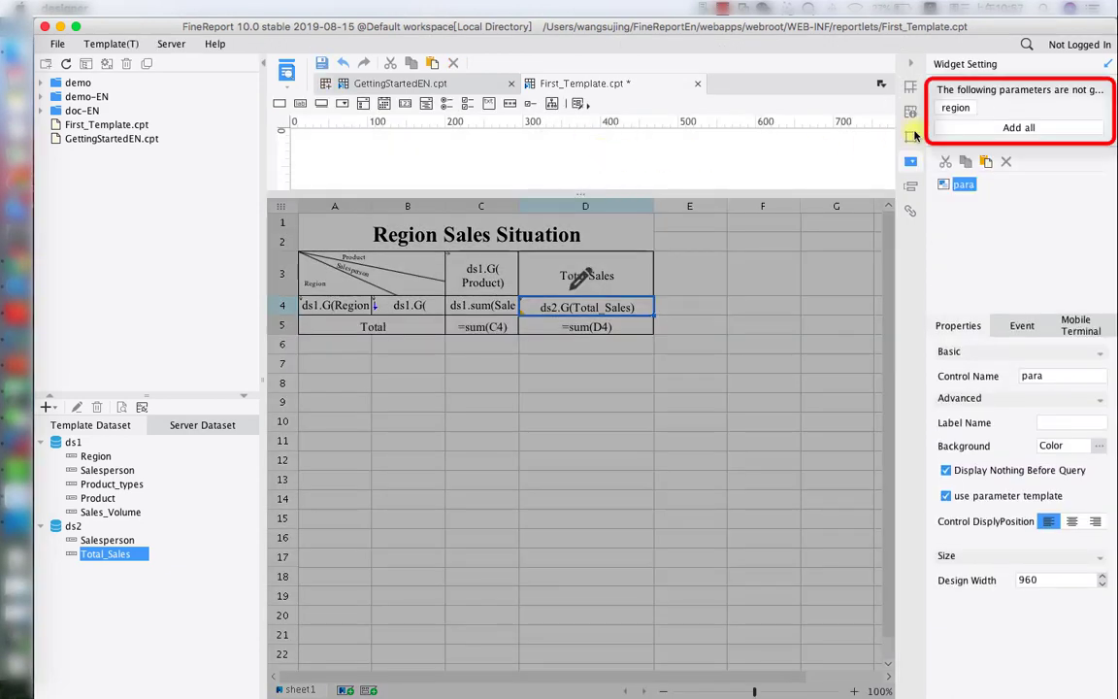
{"action": "left_click", "coordinate": [942, 128]}
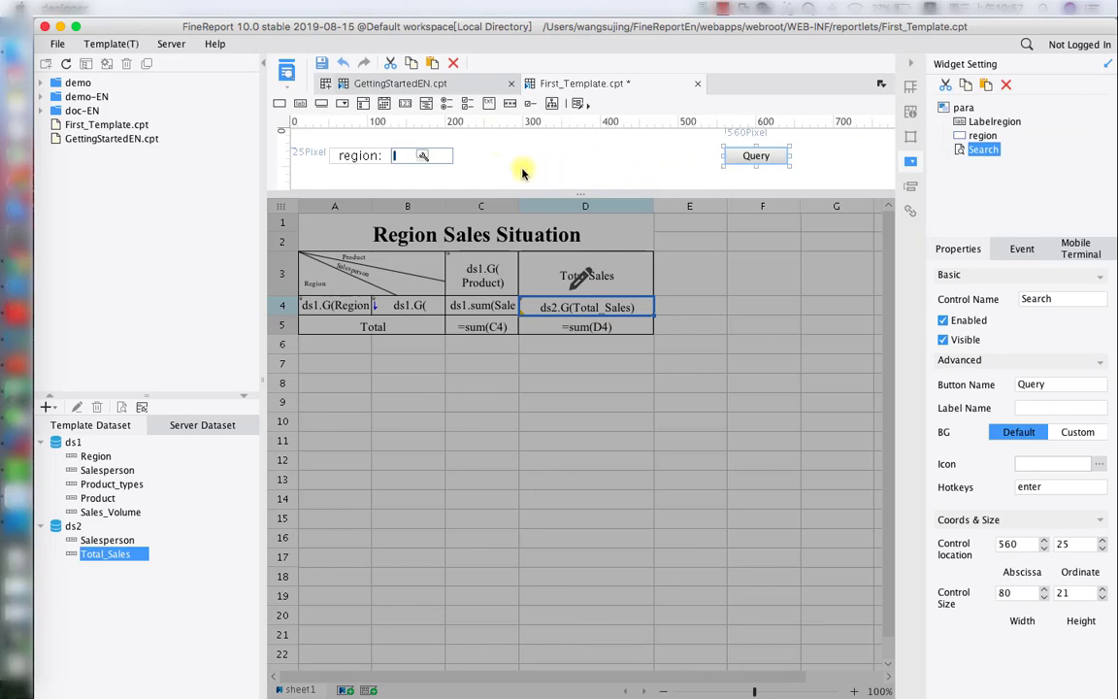
{"action": "left_click", "coordinate": [422, 157]}
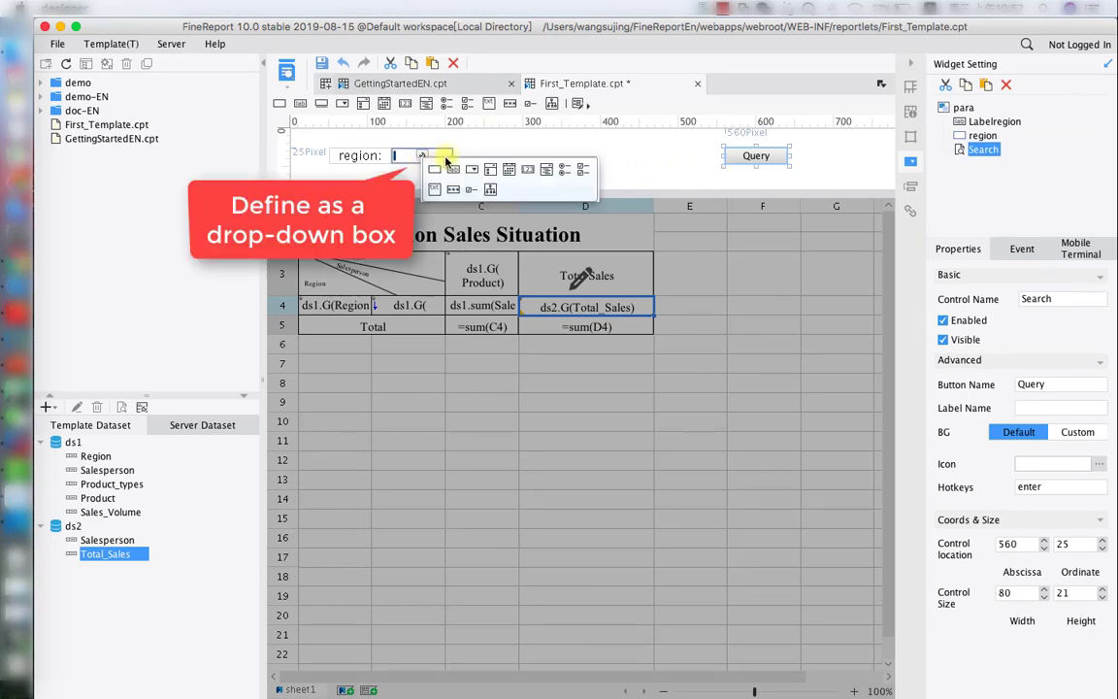
{"action": "left_click", "coordinate": [471, 170]}
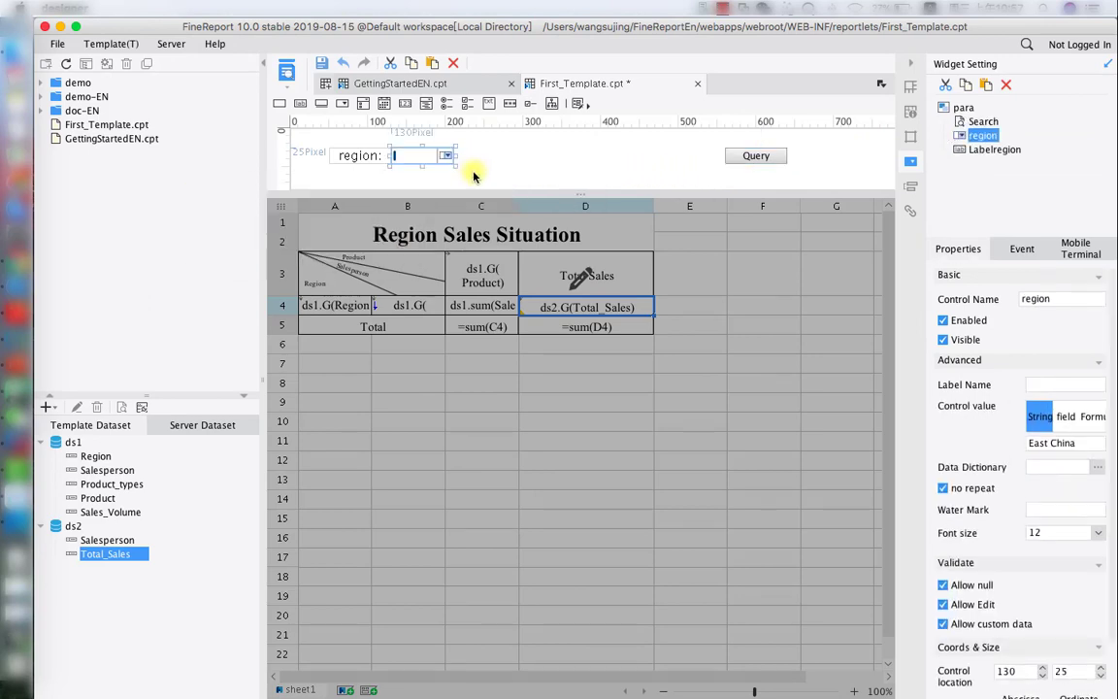
{"action": "left_click", "coordinate": [1100, 467]}
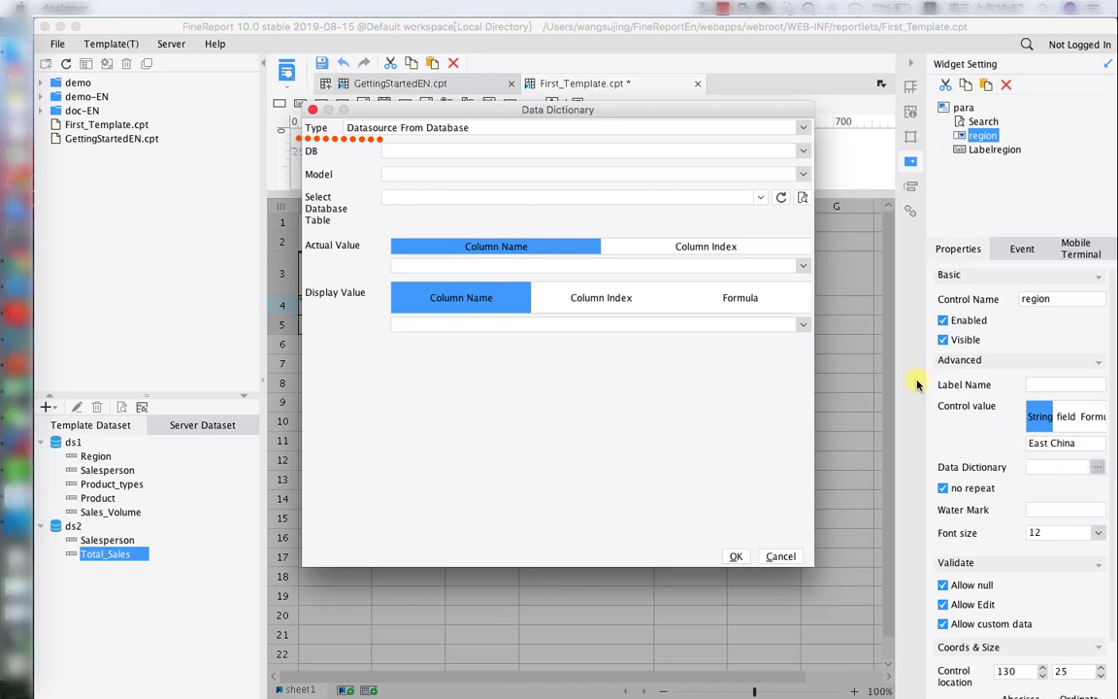
Source region options from FRDemoEN's Sales_Volume table, using Region as actual and display value.
{"action": "left_click", "coordinate": [802, 151]}
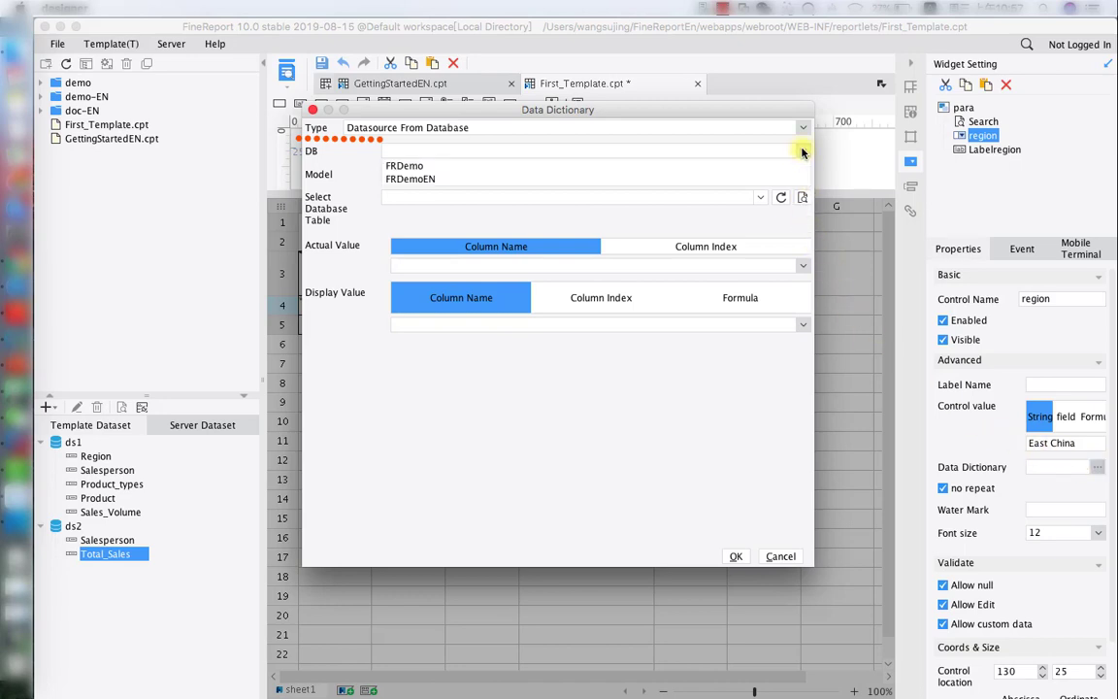
{"action": "left_click", "coordinate": [778, 180]}
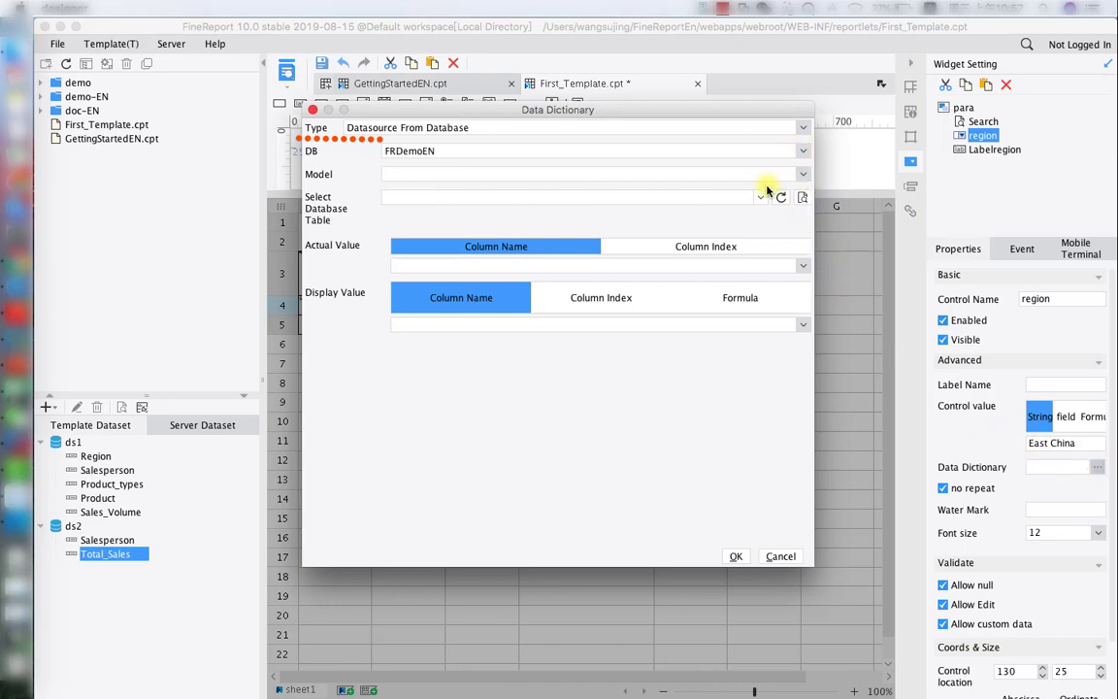
{"action": "left_click", "coordinate": [759, 196]}
{"action": "left_click_drag", "start_coordinate": [759, 221], "coordinate": [768, 262]}
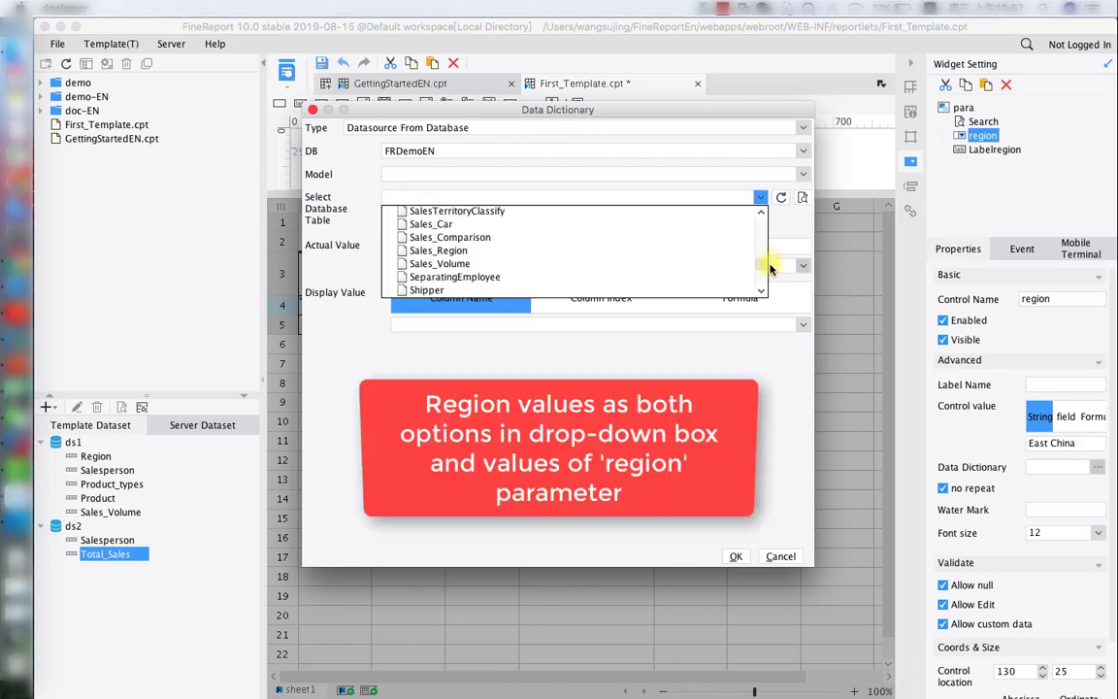
{"action": "left_click", "coordinate": [462, 268]}
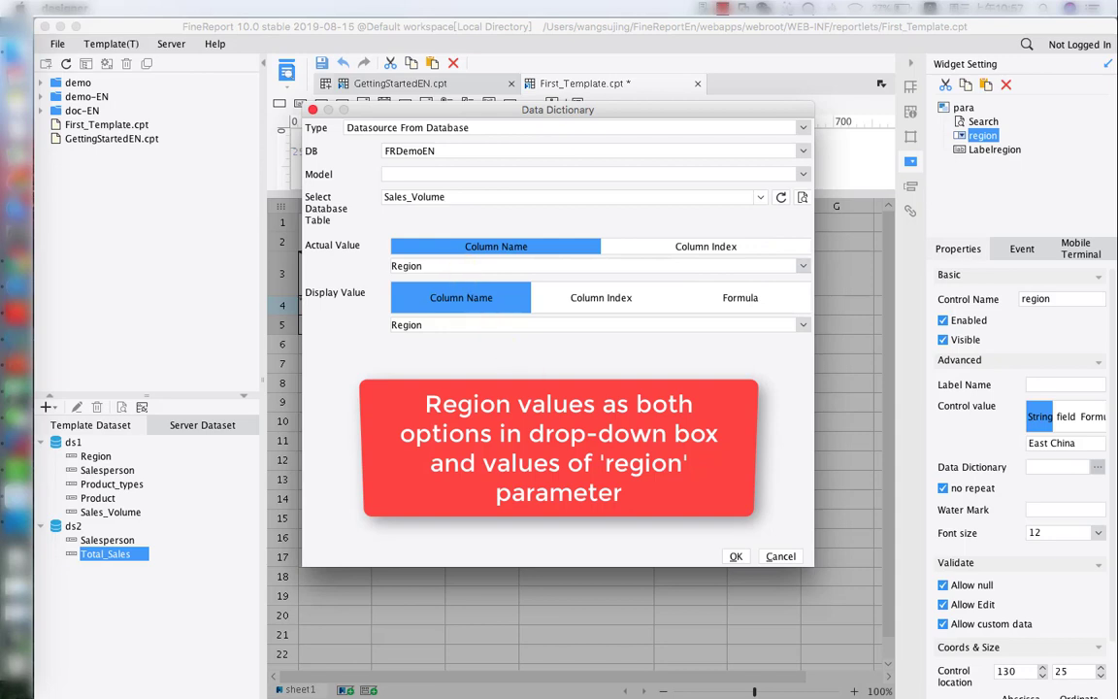
{"action": "left_click", "coordinate": [733, 557]}
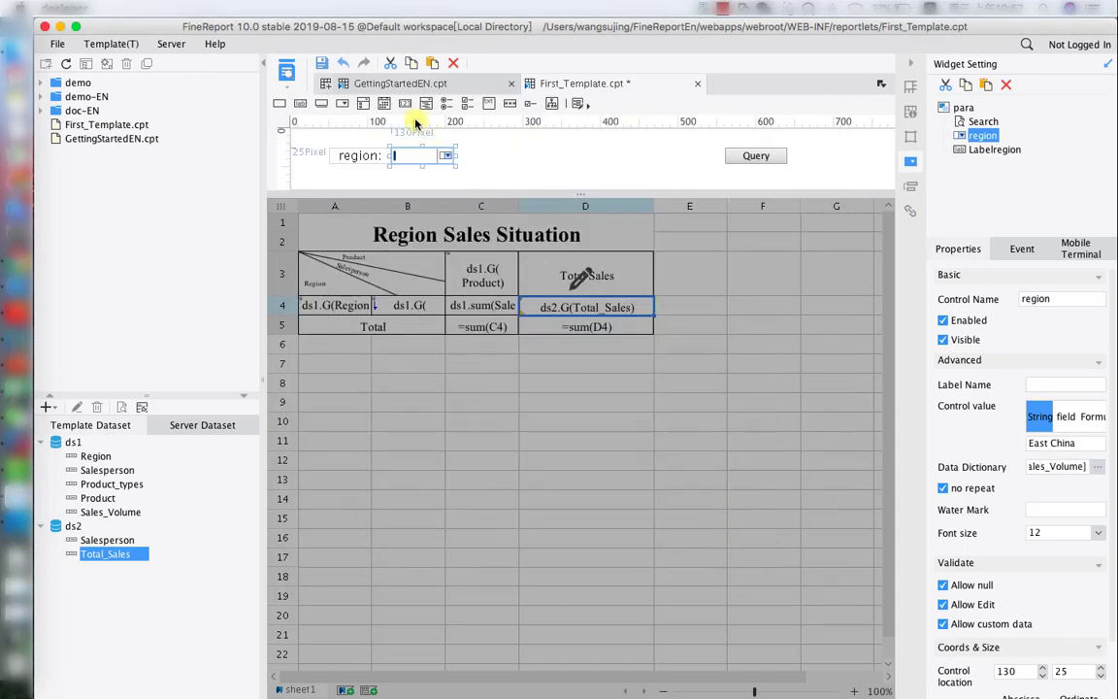
Move the region label and drop-down right beside the Query button and save the template.
{"action": "left_click", "coordinate": [363, 157]}
{"action": "left_click", "coordinate": [411, 163], "text": "shift"}
{"action": "left_click_drag", "start_coordinate": [408, 160], "coordinate": [630, 161]}
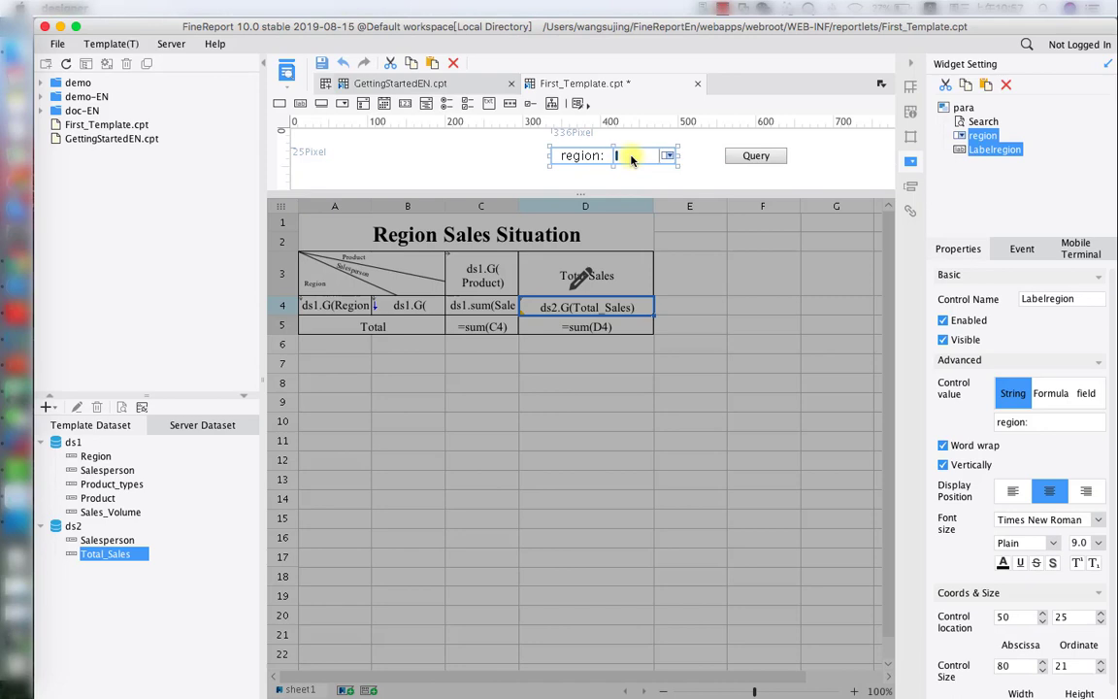
{"action": "left_click", "coordinate": [321, 62]}
{"action": "left_click", "coordinate": [588, 279]}
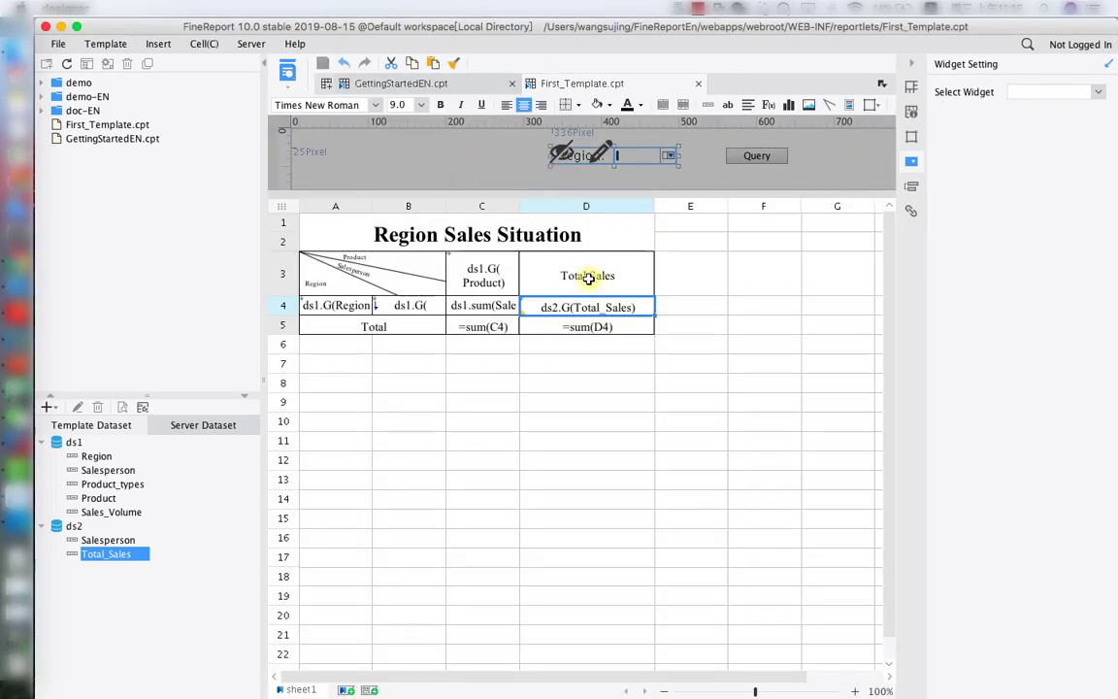
Merge cells A7:G23 into one large cell for the chart.
{"action": "left_click", "coordinate": [329, 369]}
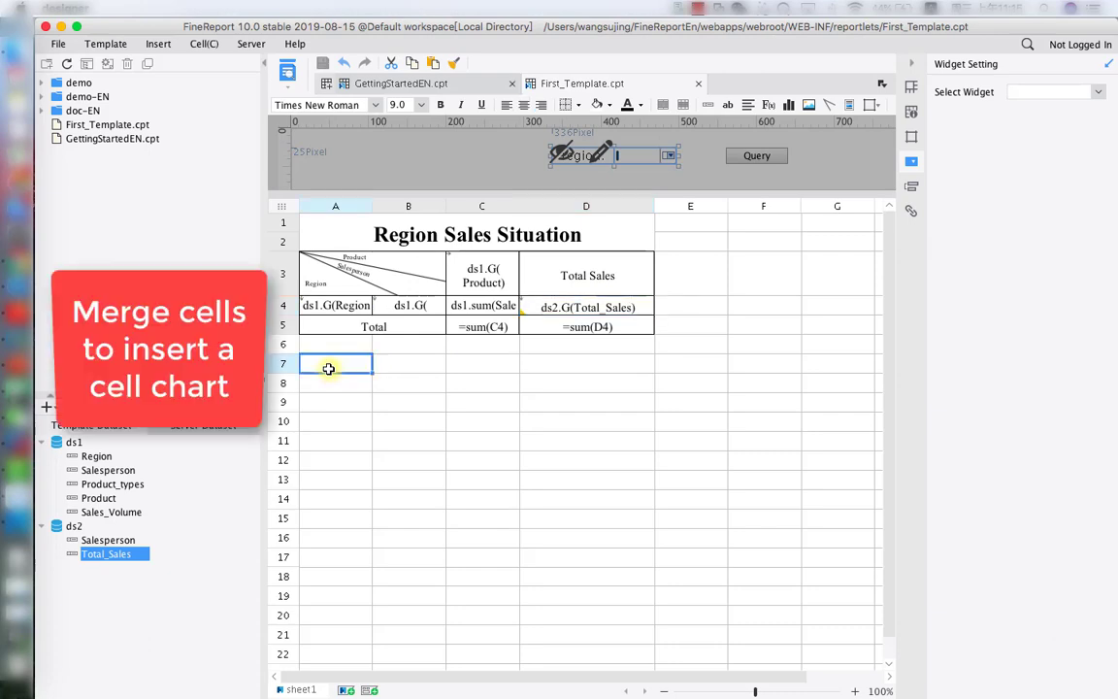
{"action": "left_click_drag", "start_coordinate": [329, 368], "coordinate": [855, 536]}
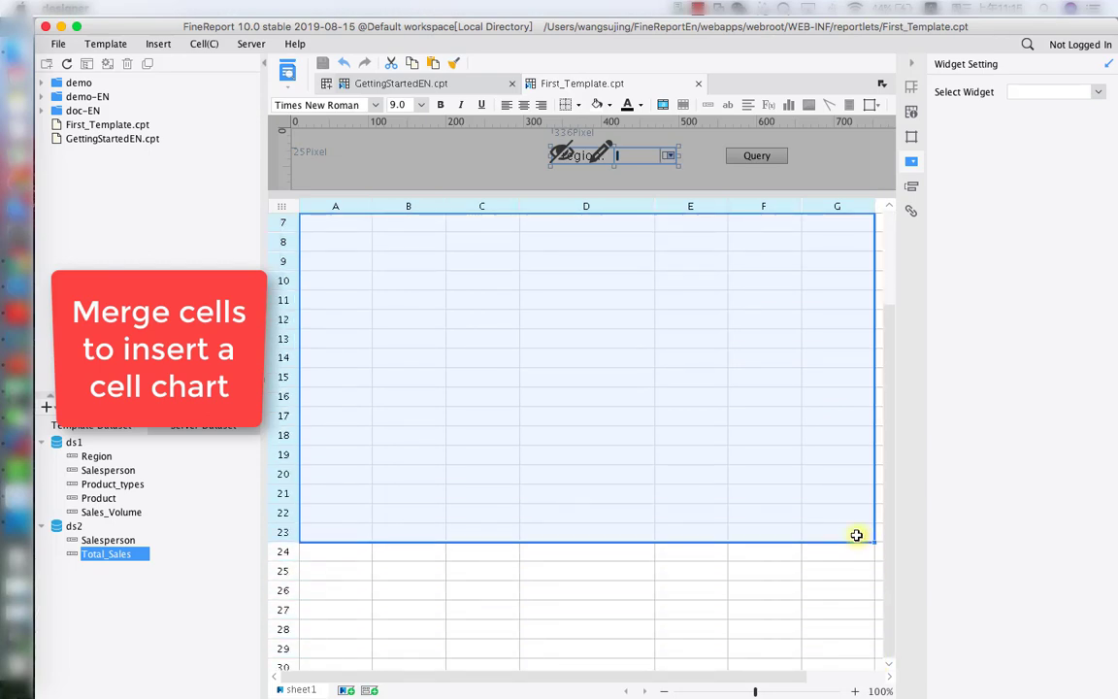
{"action": "left_click", "coordinate": [661, 103]}
Choose Insert > Cell Element > Insert Chart for the merged cell.
{"action": "scroll", "coordinate": [669, 359], "scroll_direction": "up", "scroll_amount": 3}
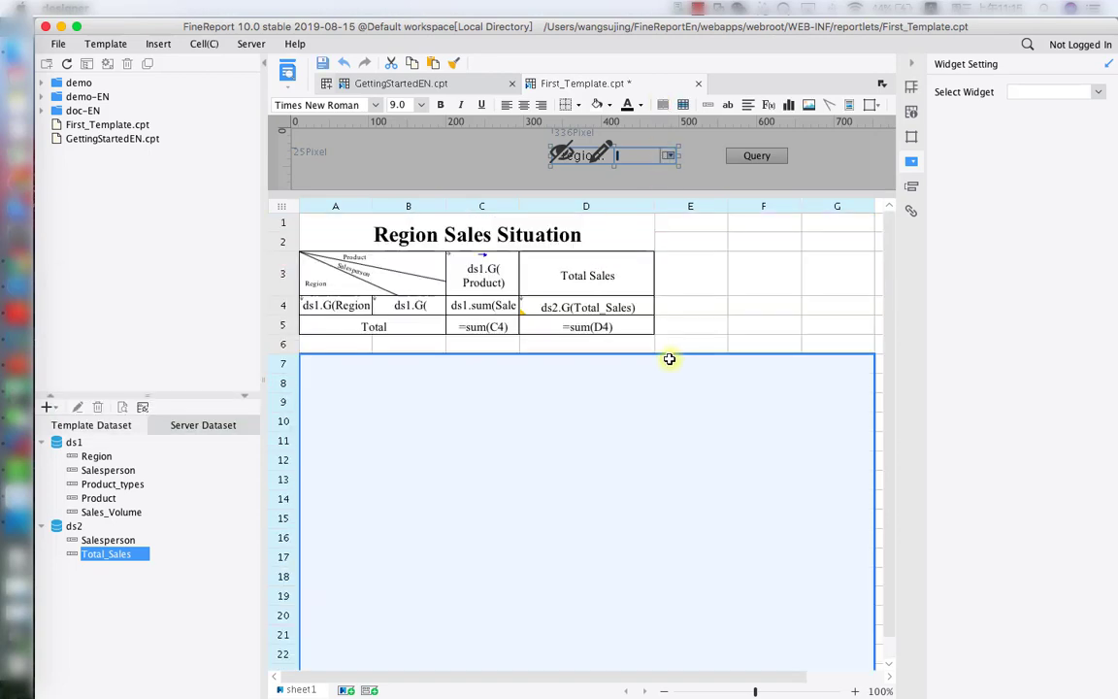
{"action": "left_click", "coordinate": [158, 43]}
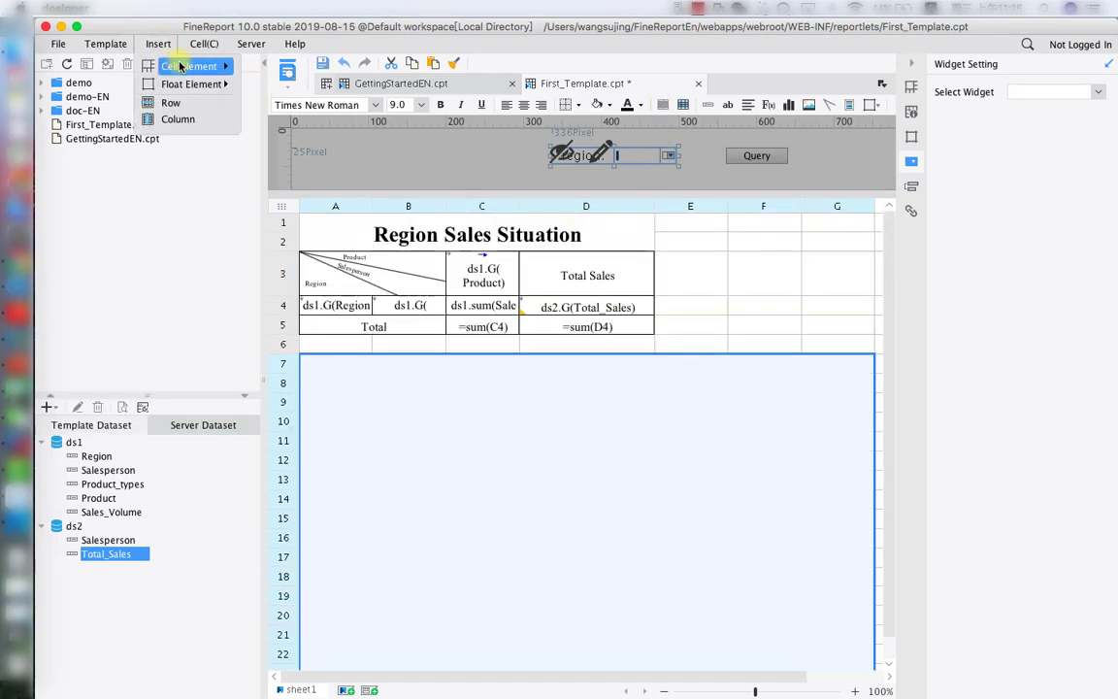
{"action": "mouse_move", "coordinate": [180, 65]}
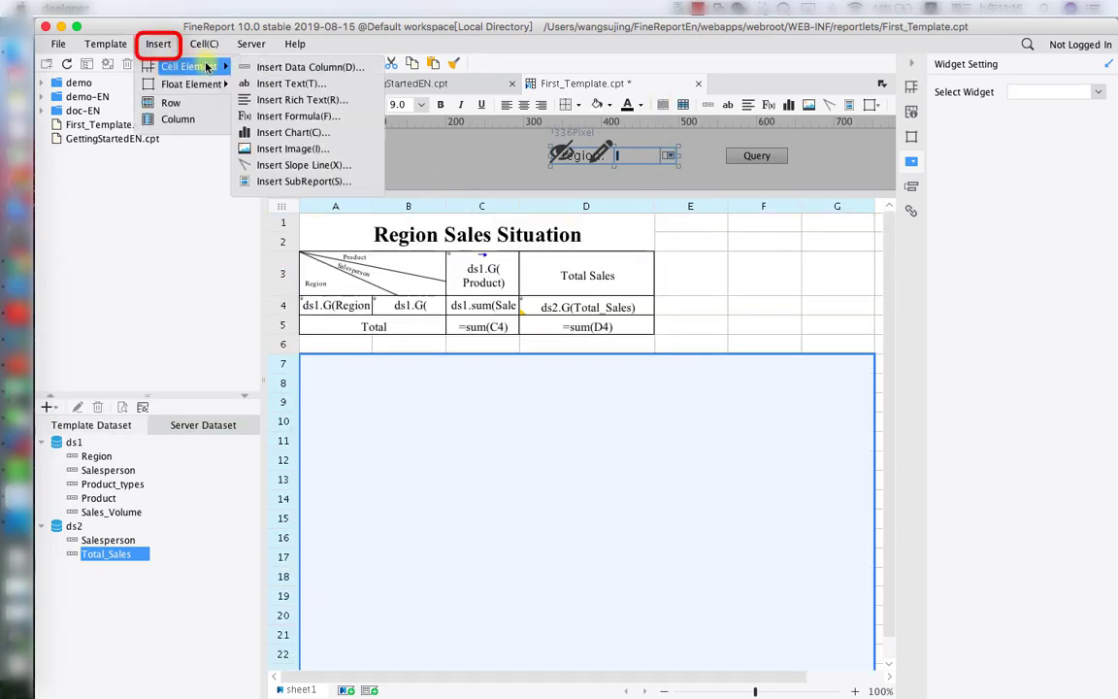
{"action": "left_click", "coordinate": [320, 132]}
Insert a column chart and set its data source to cell data with category =B4.
{"action": "left_click", "coordinate": [349, 176]}
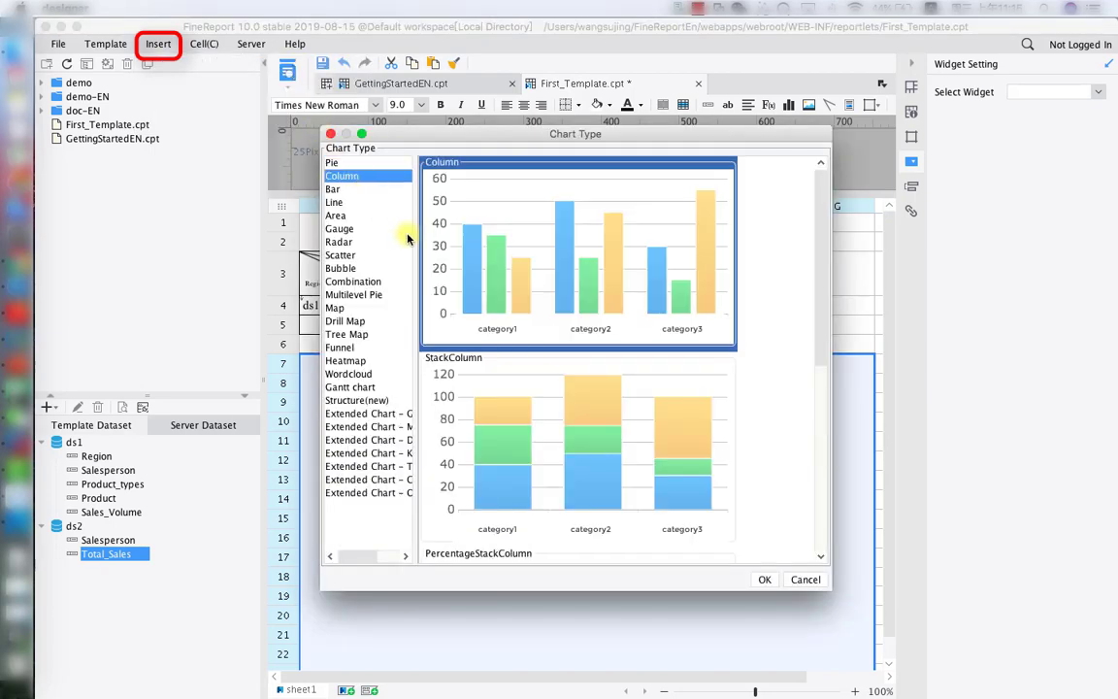
{"action": "left_click", "coordinate": [764, 579]}
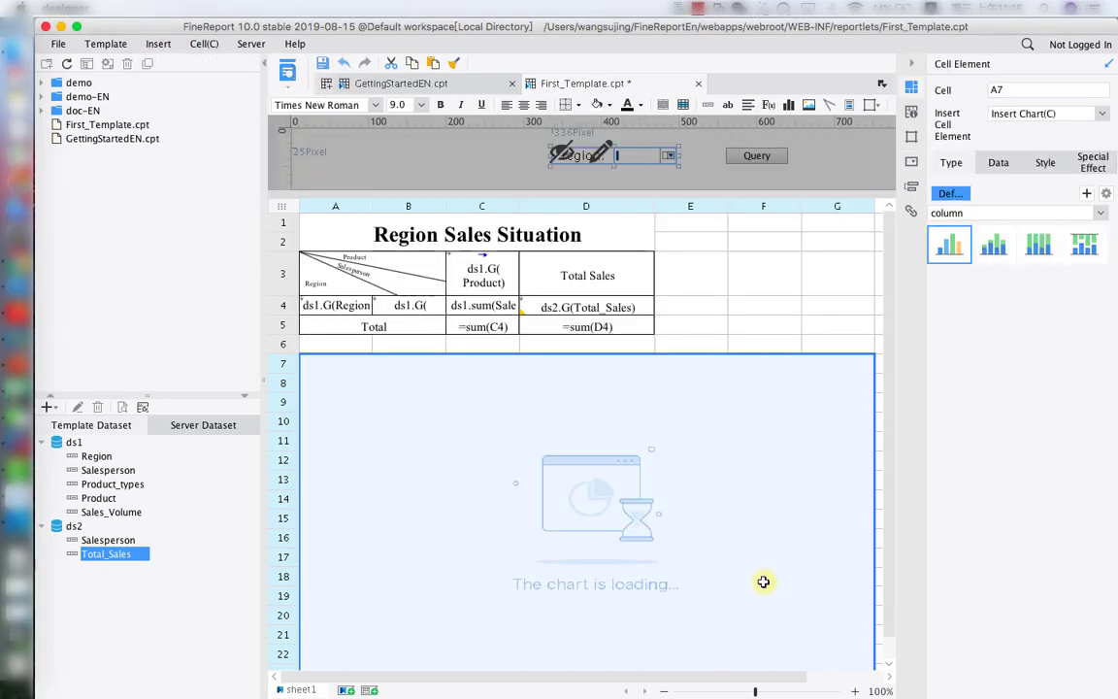
{"action": "left_click", "coordinate": [996, 165]}
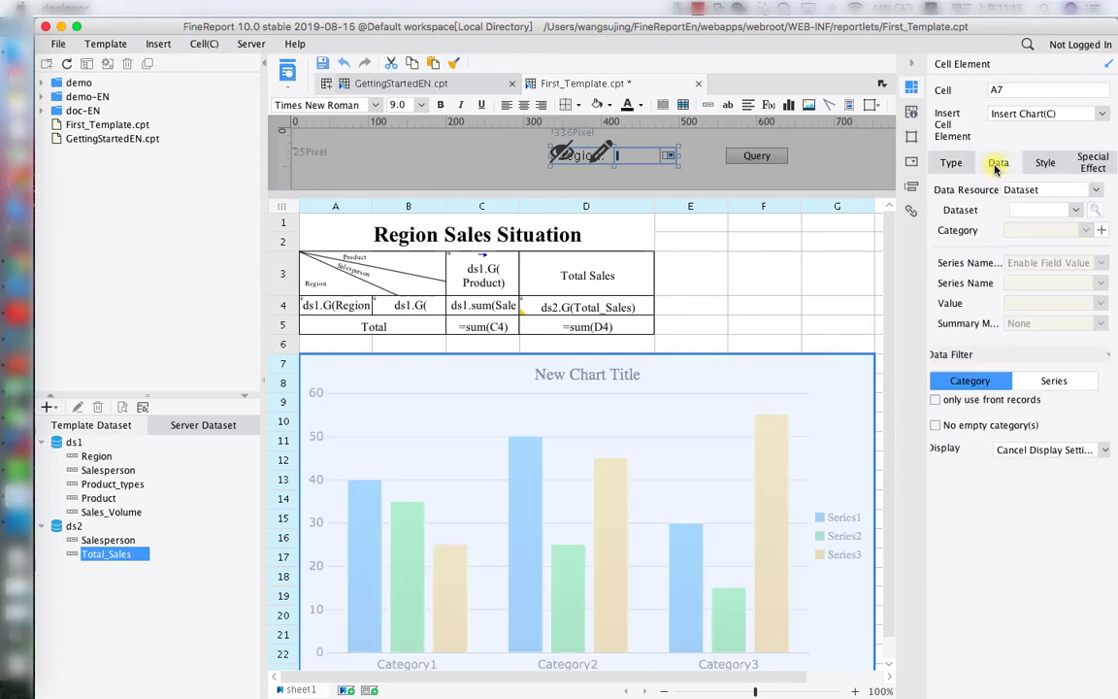
{"action": "left_click", "coordinate": [1092, 190]}
{"action": "left_click", "coordinate": [1071, 218]}
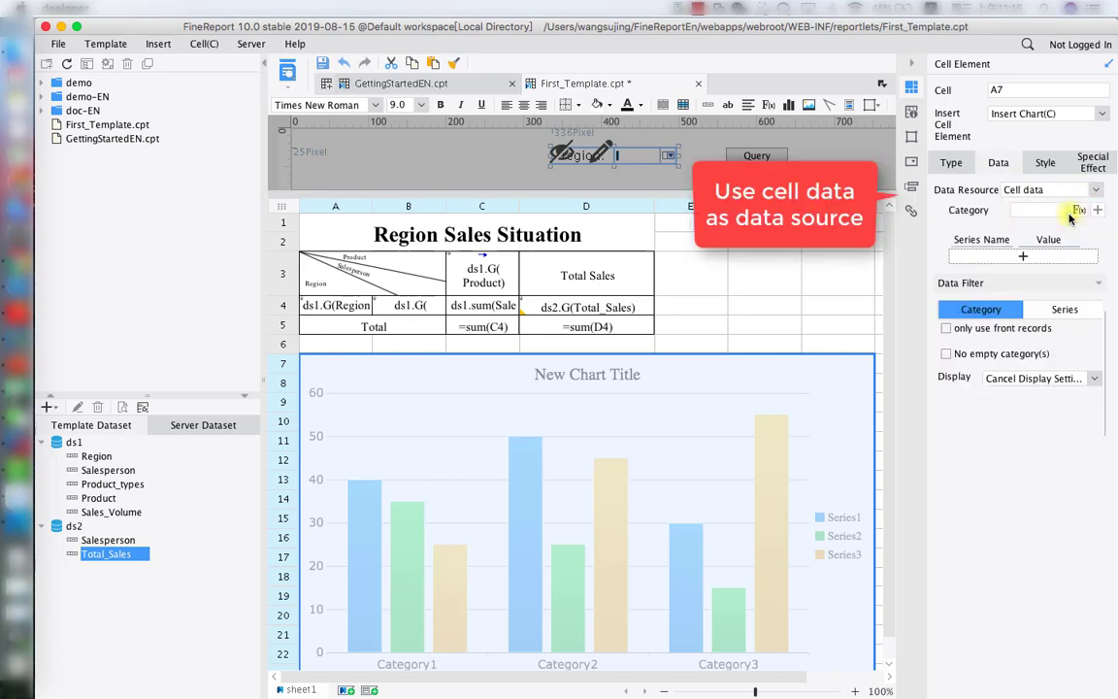
{"action": "left_click", "coordinate": [1061, 209]}
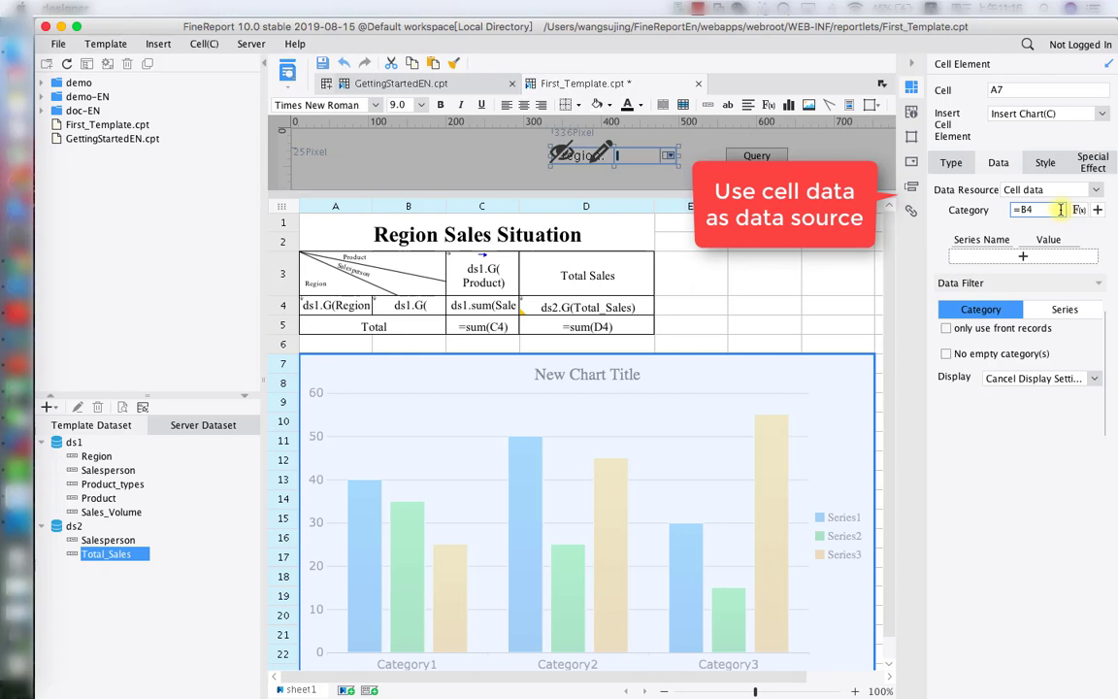
Add a chart series with name =C3 and value =C4.
{"action": "left_click", "coordinate": [993, 256]}
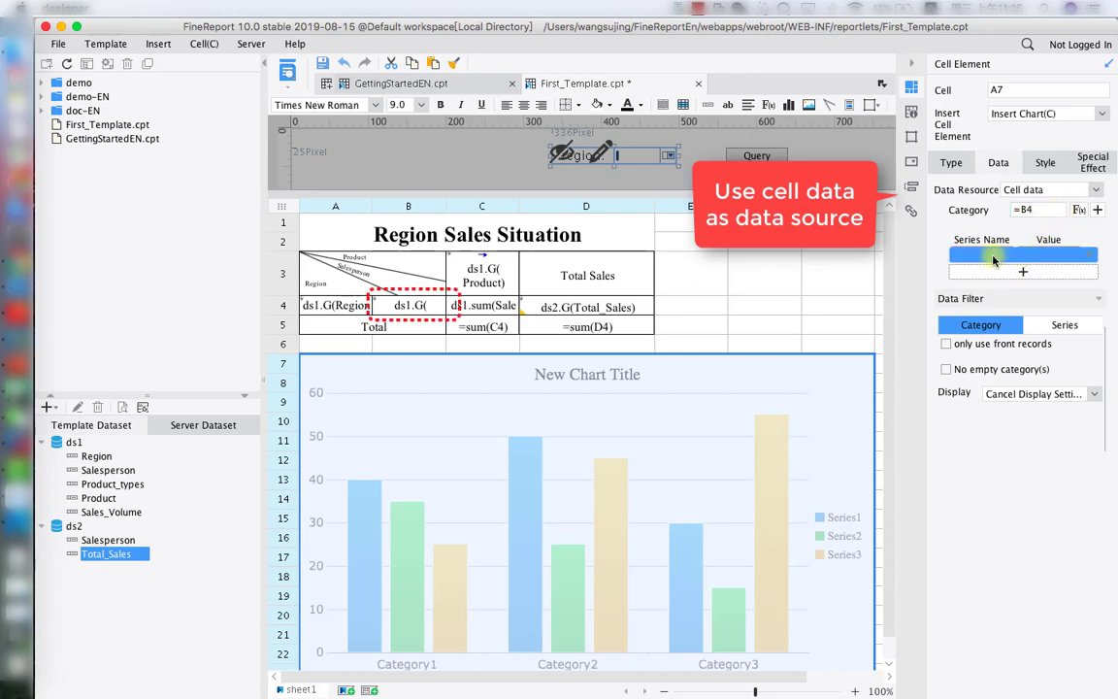
{"action": "left_click", "coordinate": [993, 256]}
{"action": "left_click", "coordinate": [982, 254]}
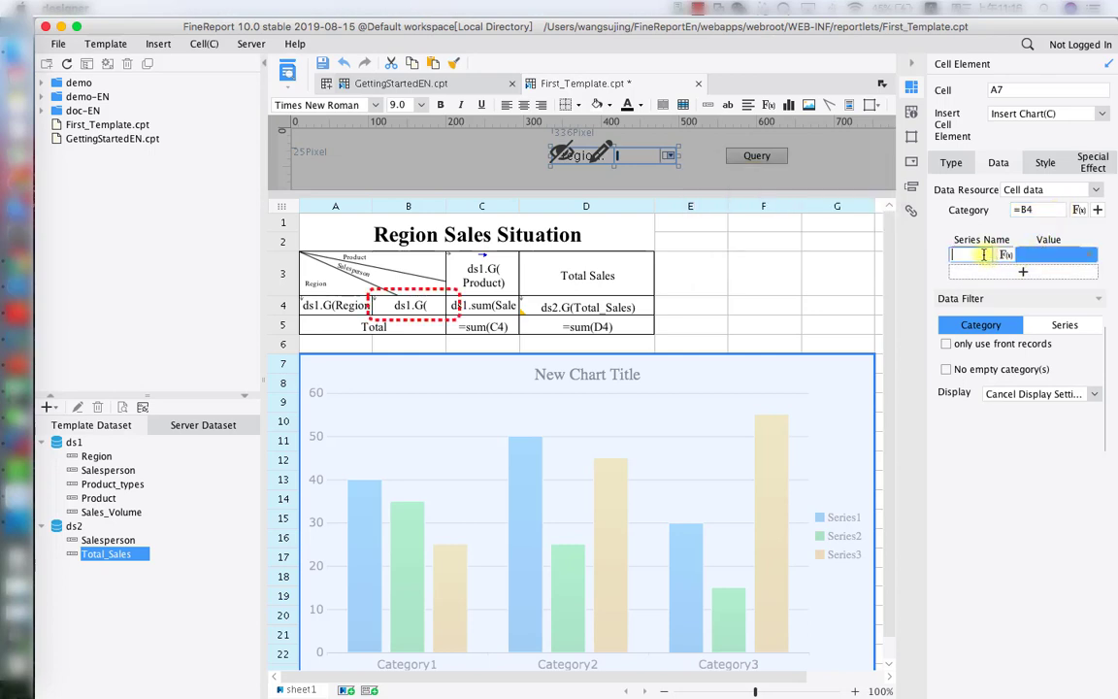
{"action": "type", "text": "=C3"}
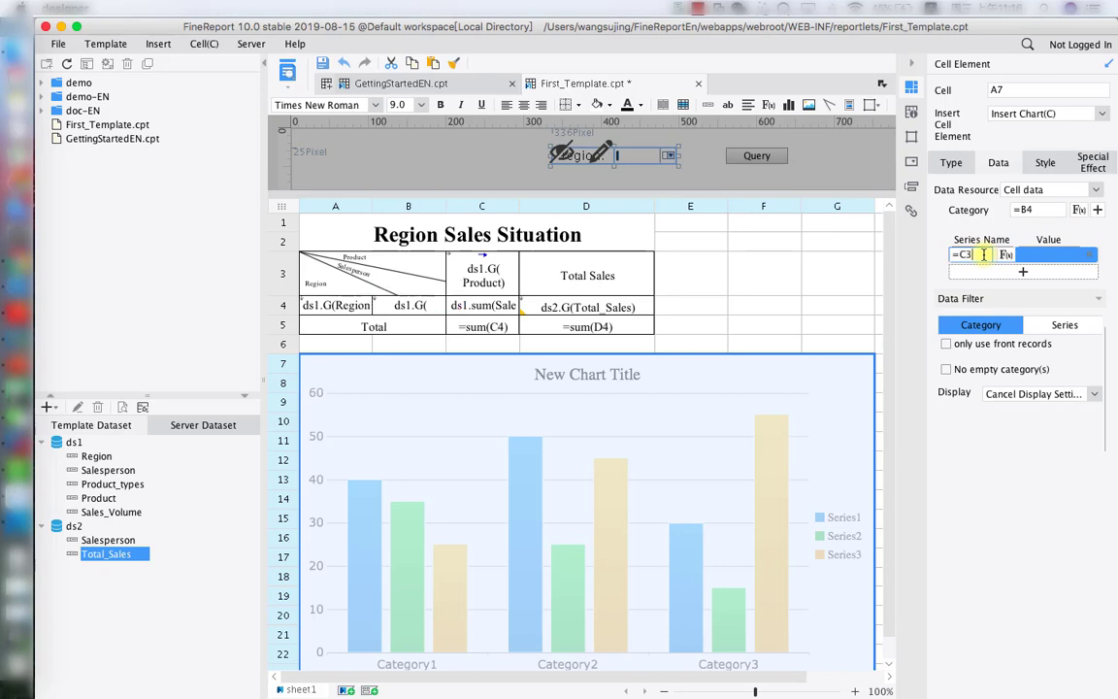
{"action": "left_click", "coordinate": [1042, 254]}
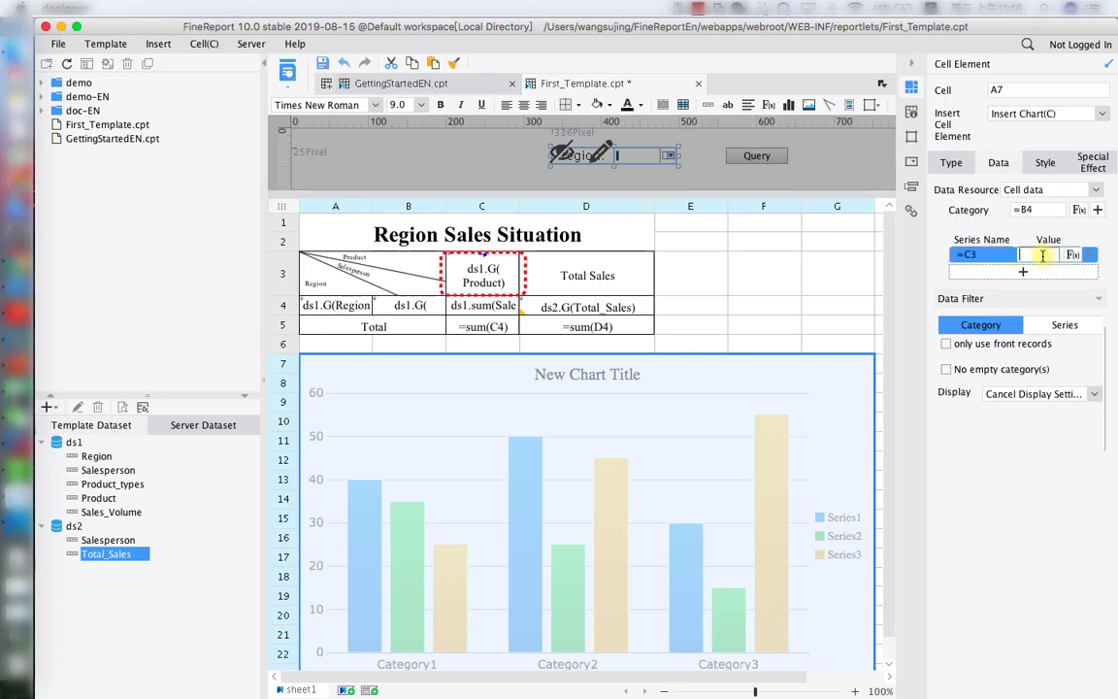
{"action": "type", "text": "=C4"}
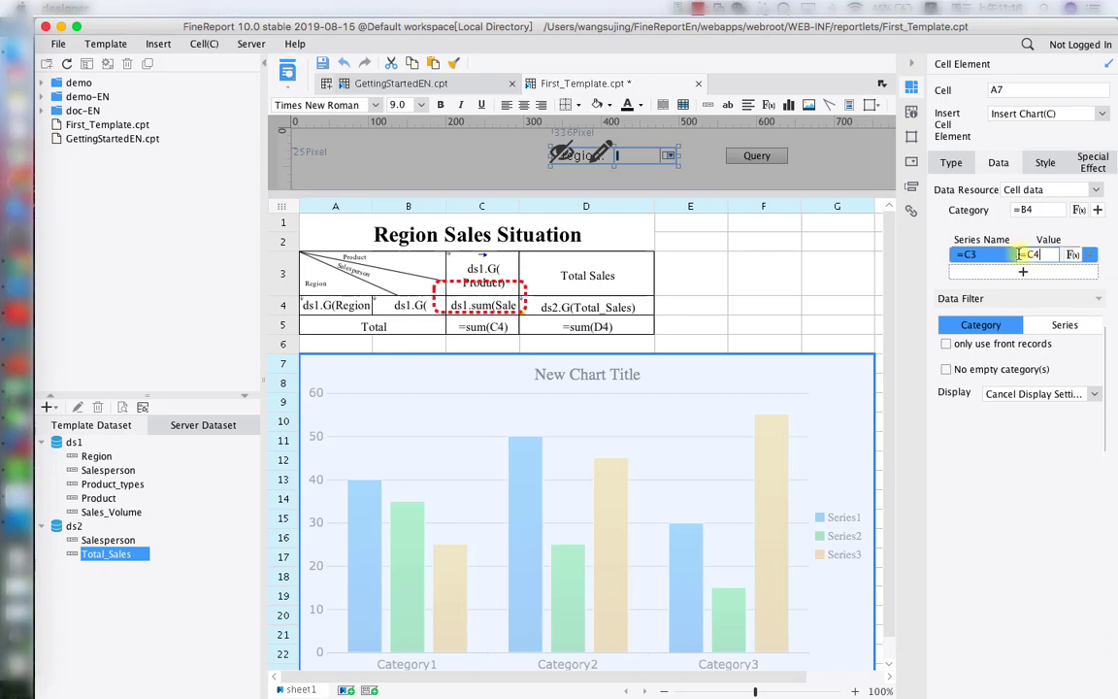
{"action": "key", "text": "Return"}
Set the chart cell's left and up parent cells to none, save, and launch the web preview.
{"action": "left_click", "coordinate": [912, 115]}
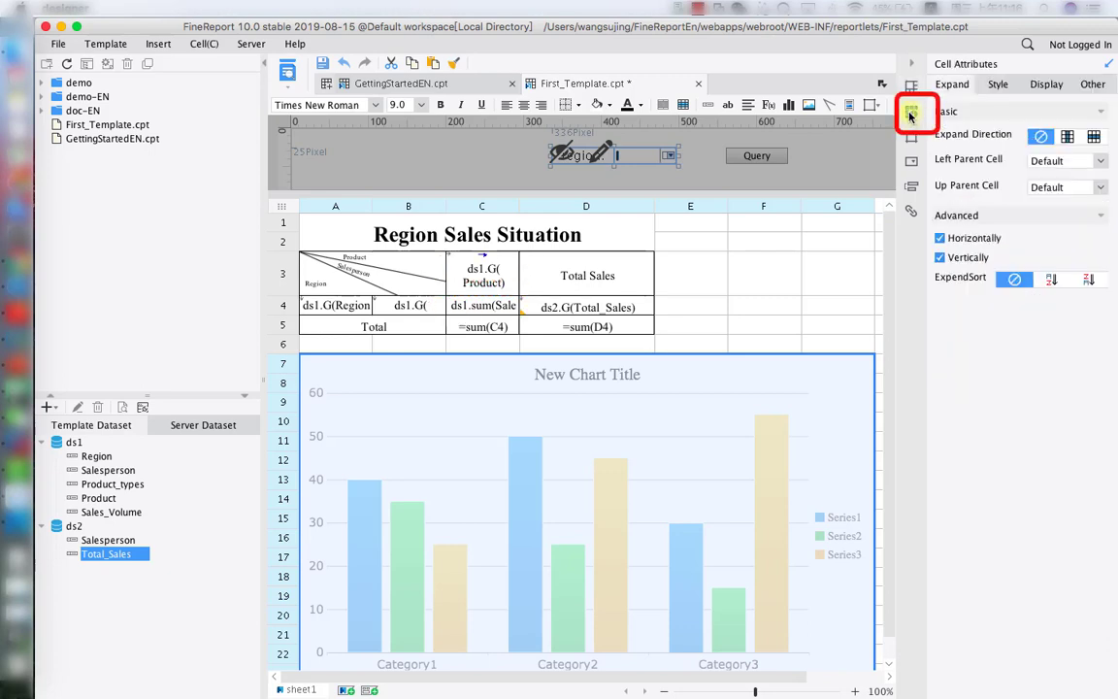
{"action": "left_click", "coordinate": [1047, 163]}
{"action": "left_click", "coordinate": [1042, 175]}
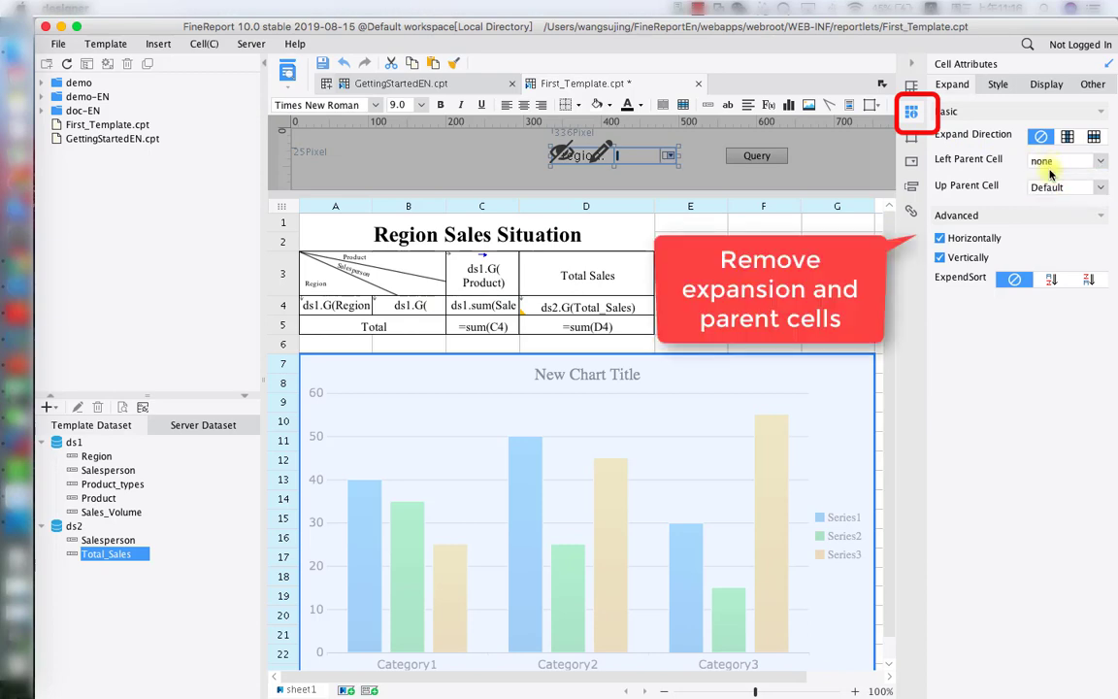
{"action": "left_click", "coordinate": [1048, 187]}
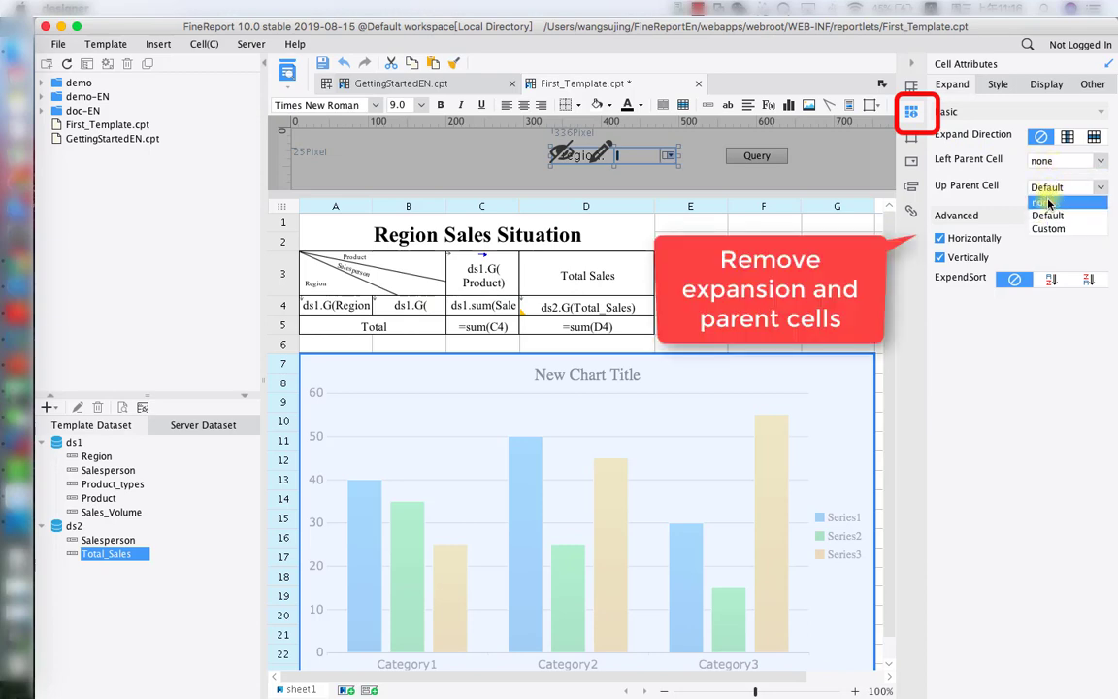
{"action": "left_click", "coordinate": [1046, 202]}
{"action": "left_click", "coordinate": [321, 65]}
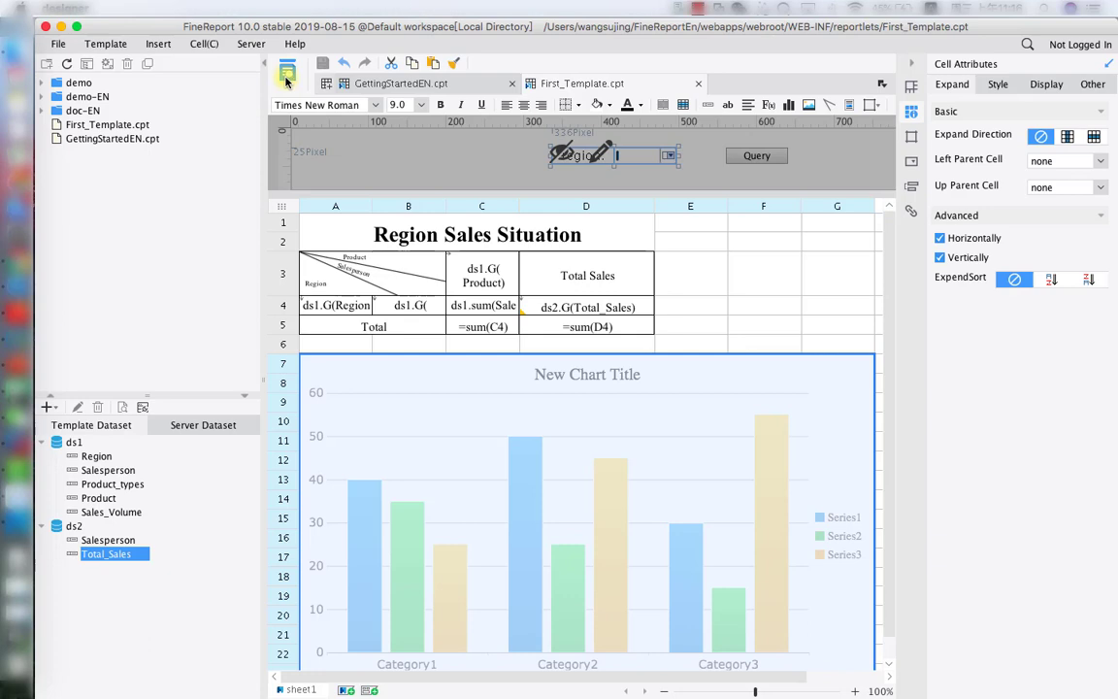
{"action": "left_click", "coordinate": [287, 75]}
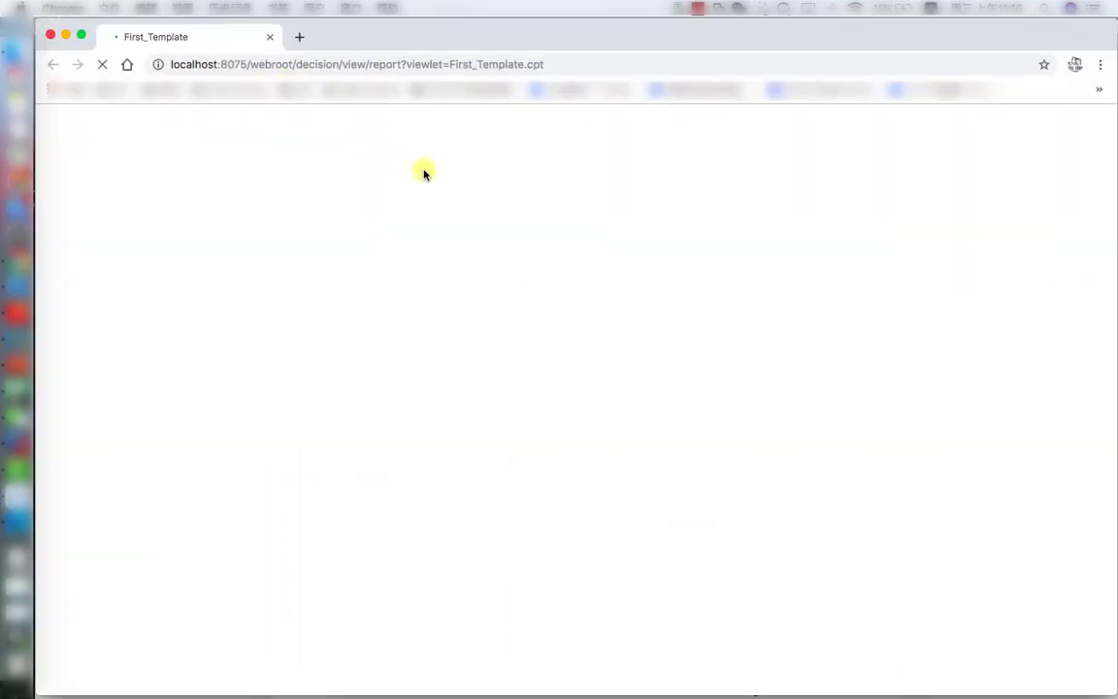
Query the East China report in the preview, close it, and give the chart cell all borders.
{"action": "left_click", "coordinate": [502, 161]}
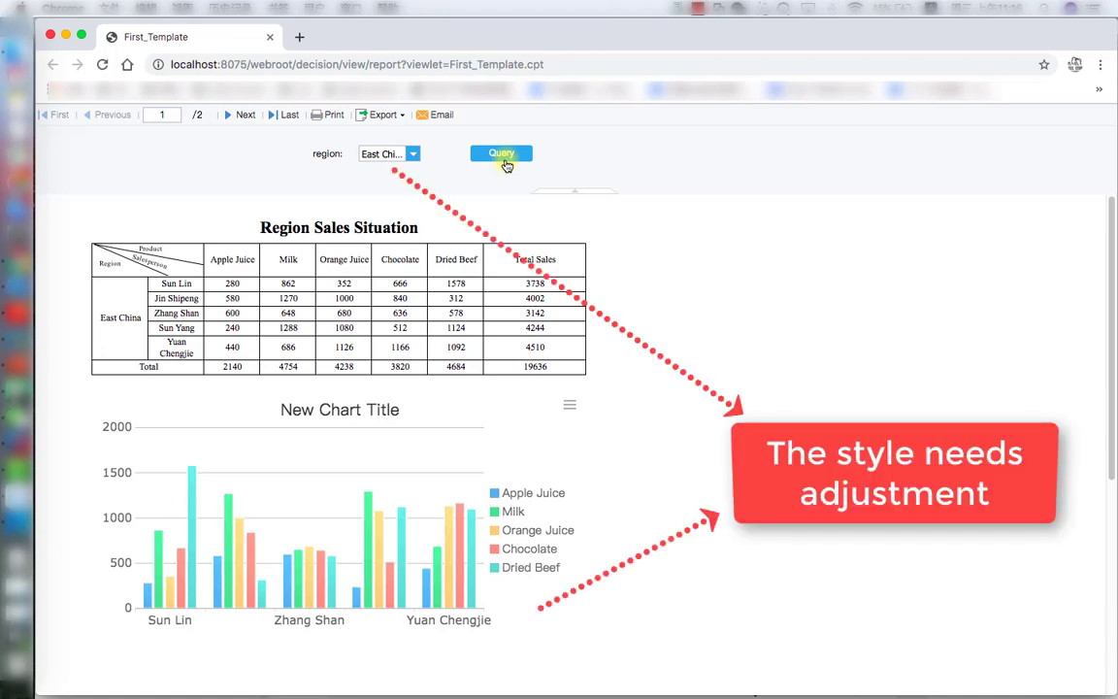
{"action": "left_click", "coordinate": [50, 37]}
{"action": "left_click", "coordinate": [595, 158]}
{"action": "left_click", "coordinate": [579, 105]}
{"action": "left_click", "coordinate": [605, 156]}
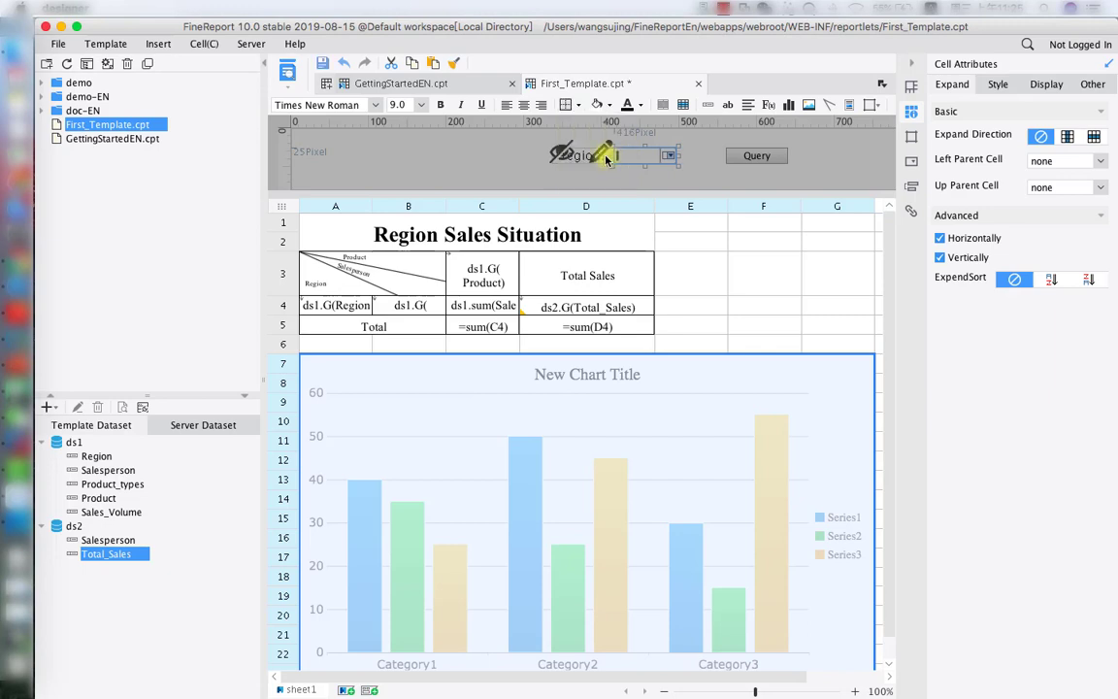
Make the region drop-down widget slightly wider, then preview First_Template.cpt in the browser.
{"action": "left_click", "coordinate": [696, 262]}
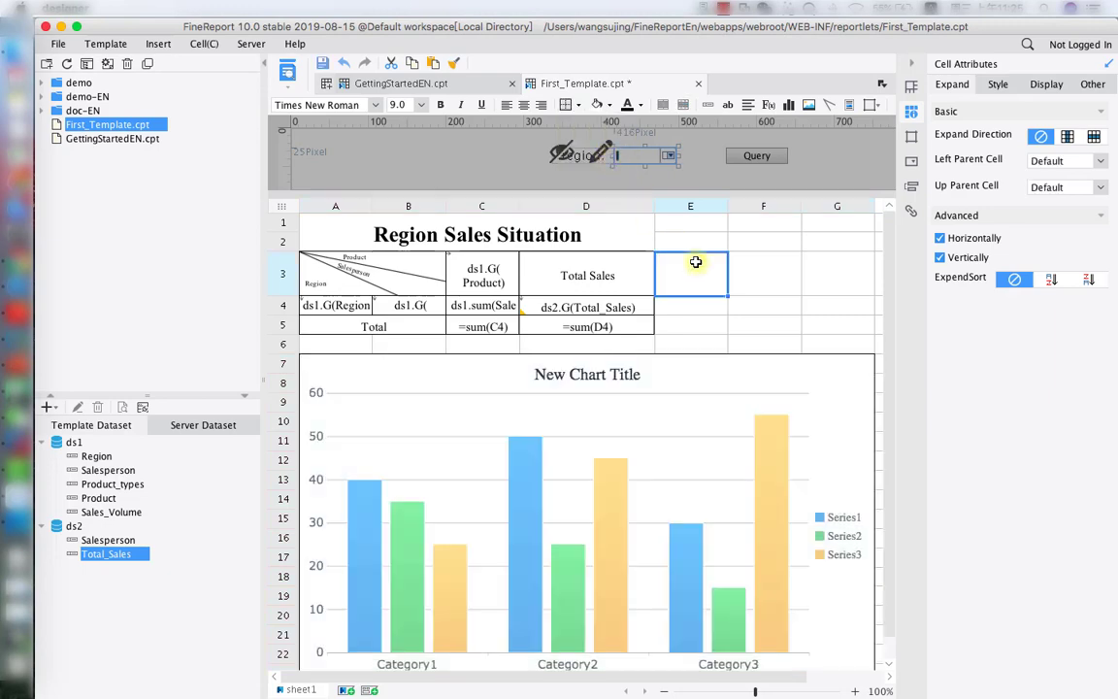
{"action": "left_click", "coordinate": [595, 147]}
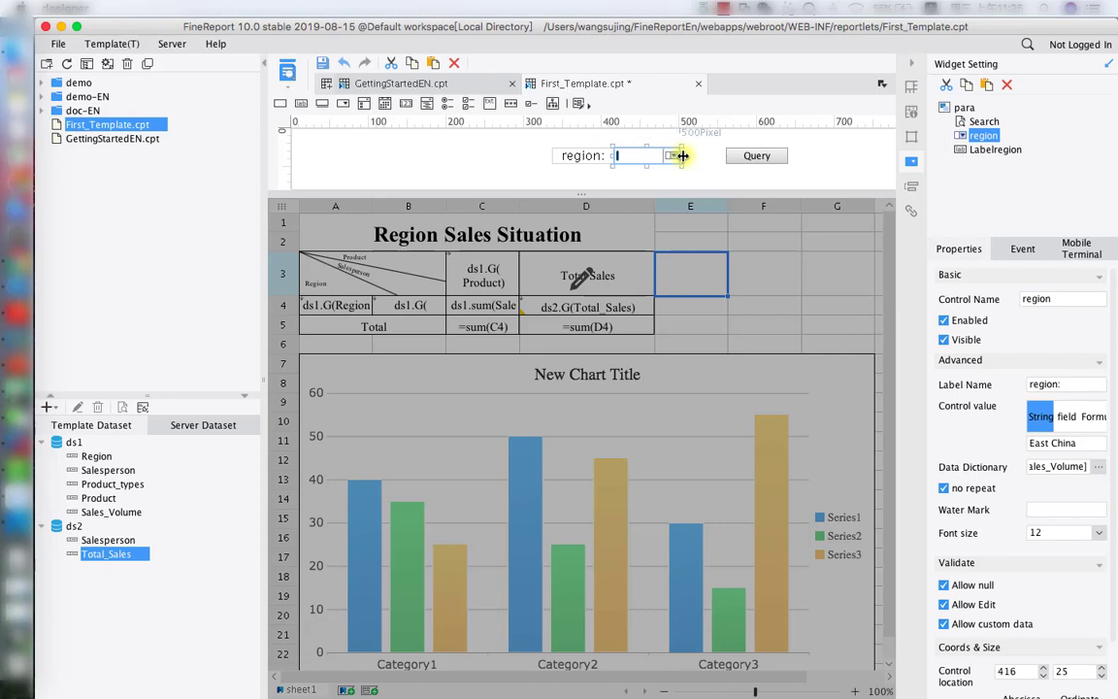
{"action": "left_click_drag", "start_coordinate": [691, 155], "coordinate": [698, 152]}
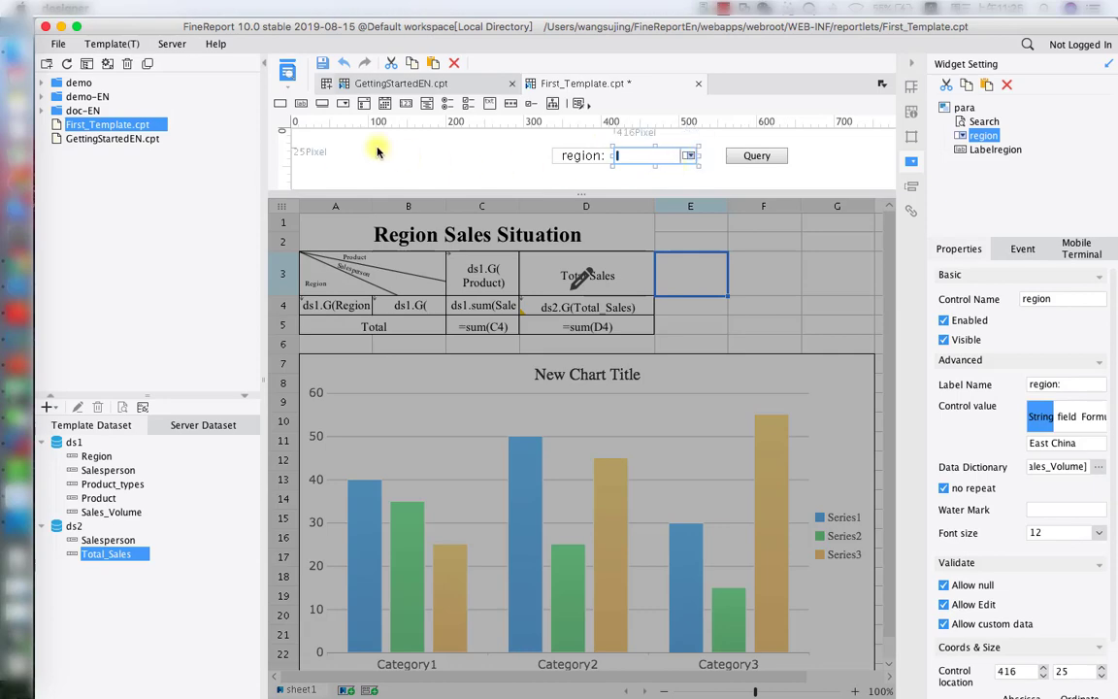
{"action": "left_click", "coordinate": [288, 70]}
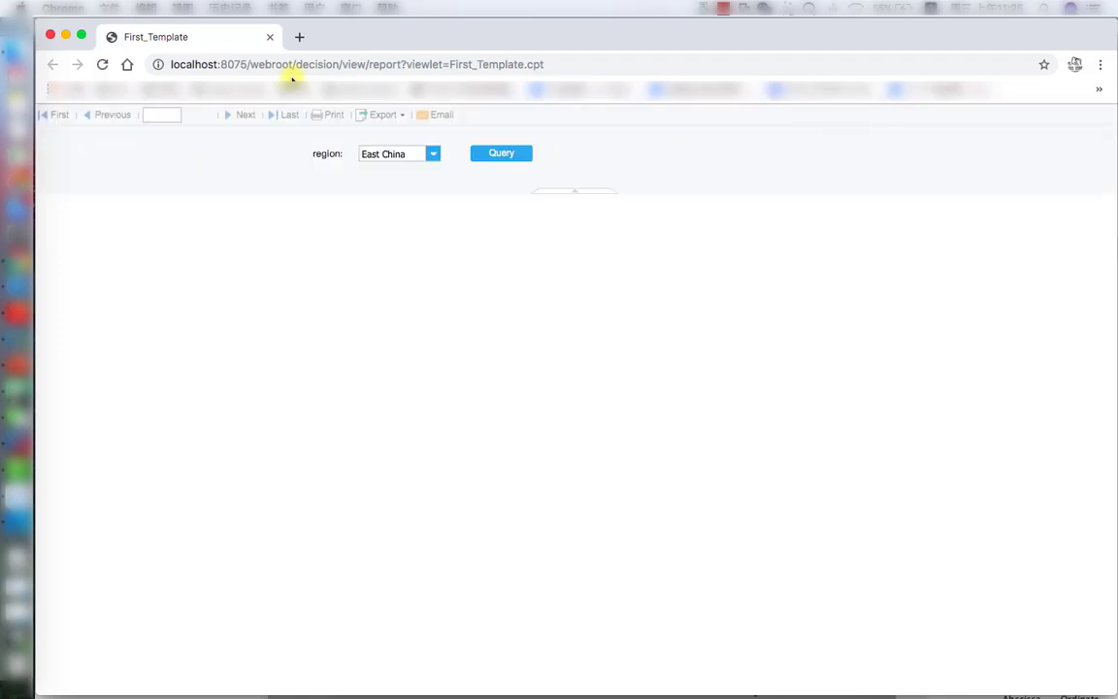
Run the query for East China, then switch the region to North China and query again.
{"action": "left_click", "coordinate": [484, 156]}
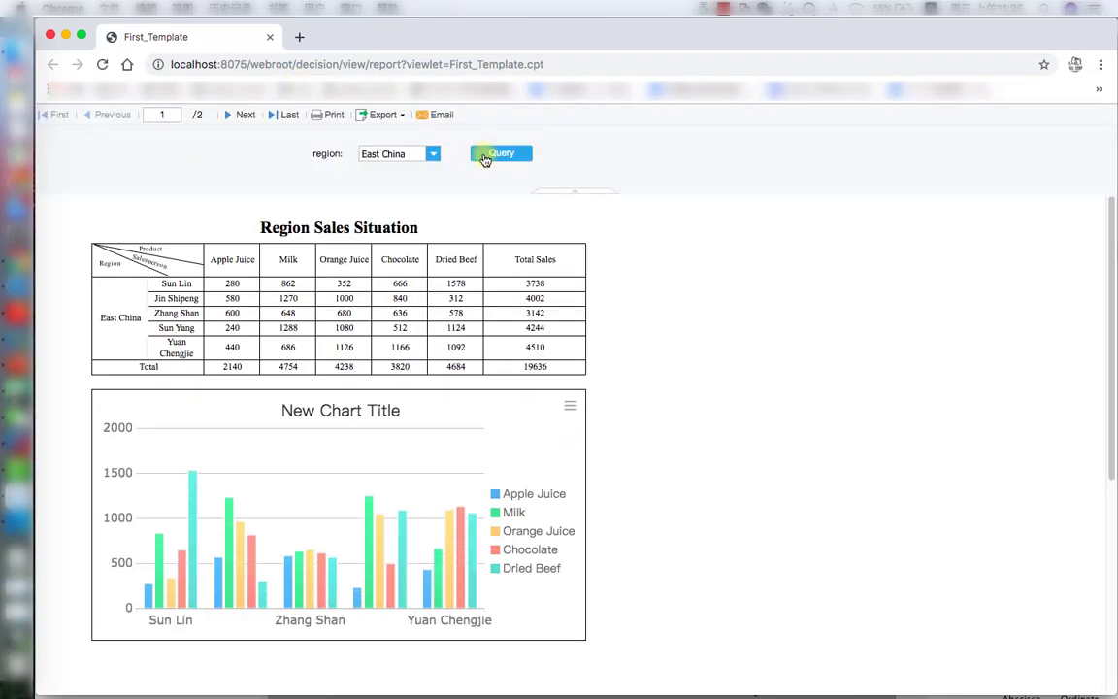
{"action": "left_click", "coordinate": [433, 153]}
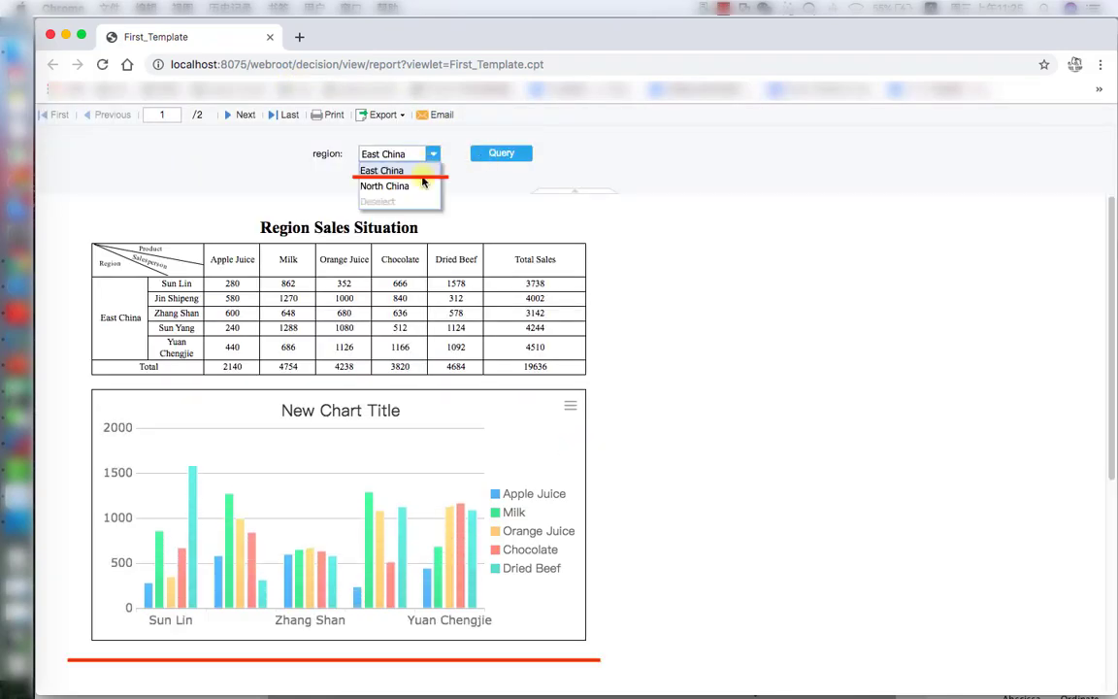
{"action": "left_click", "coordinate": [424, 185]}
{"action": "left_click", "coordinate": [486, 156]}
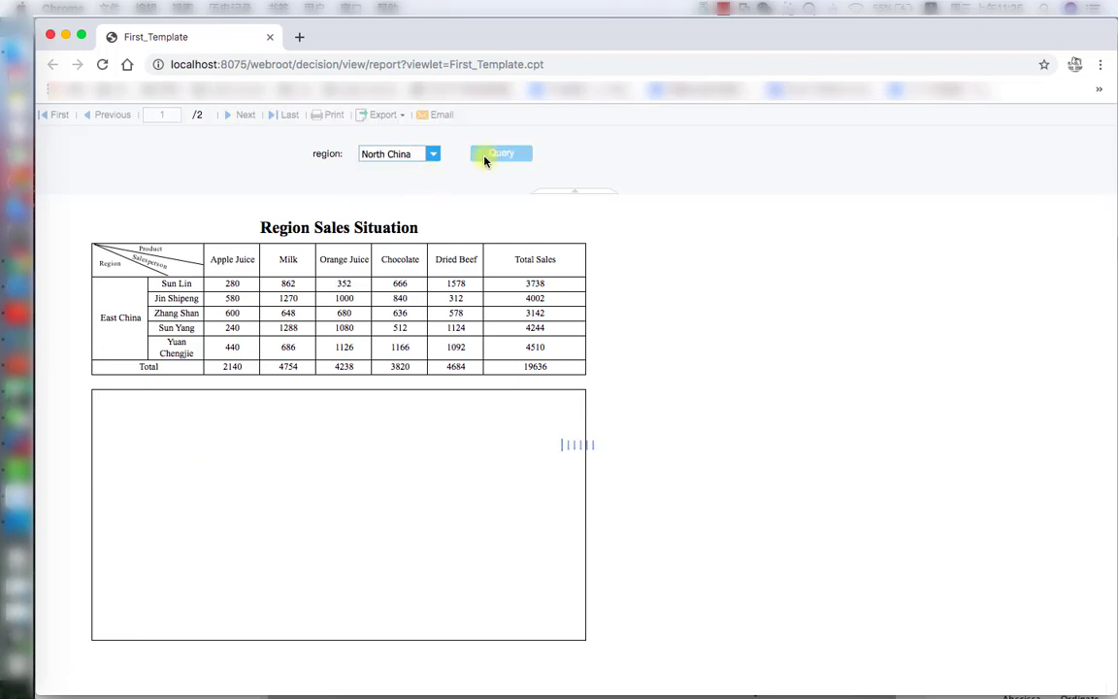